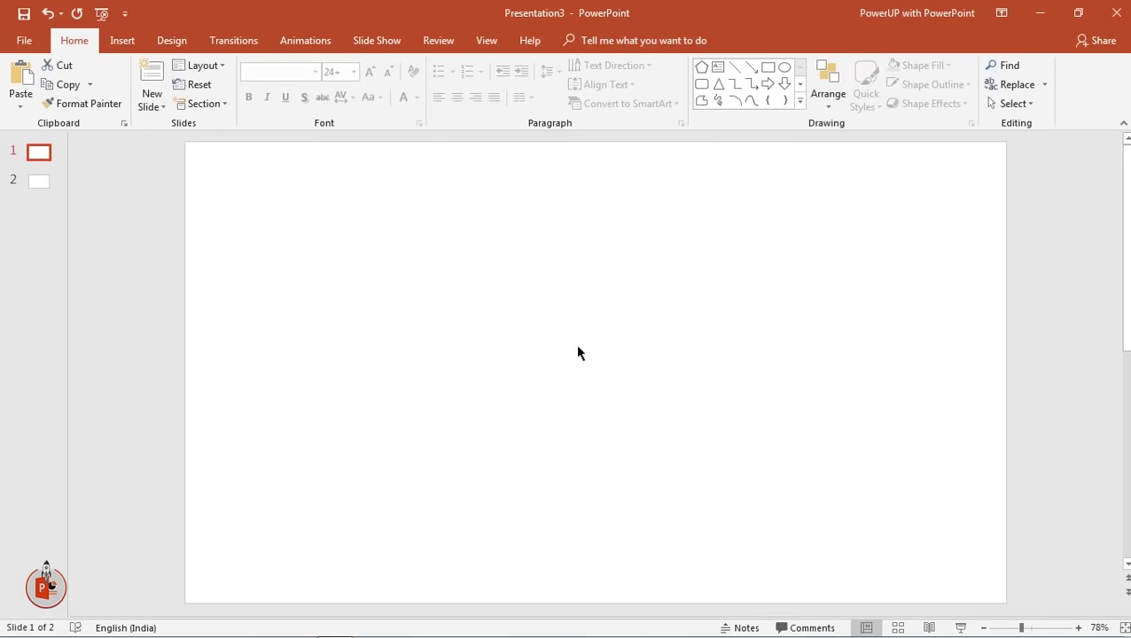
- Turn on the slide guides and draw an oval circle near the guide centre
{"action": "left_click", "coordinate": [487, 40]}
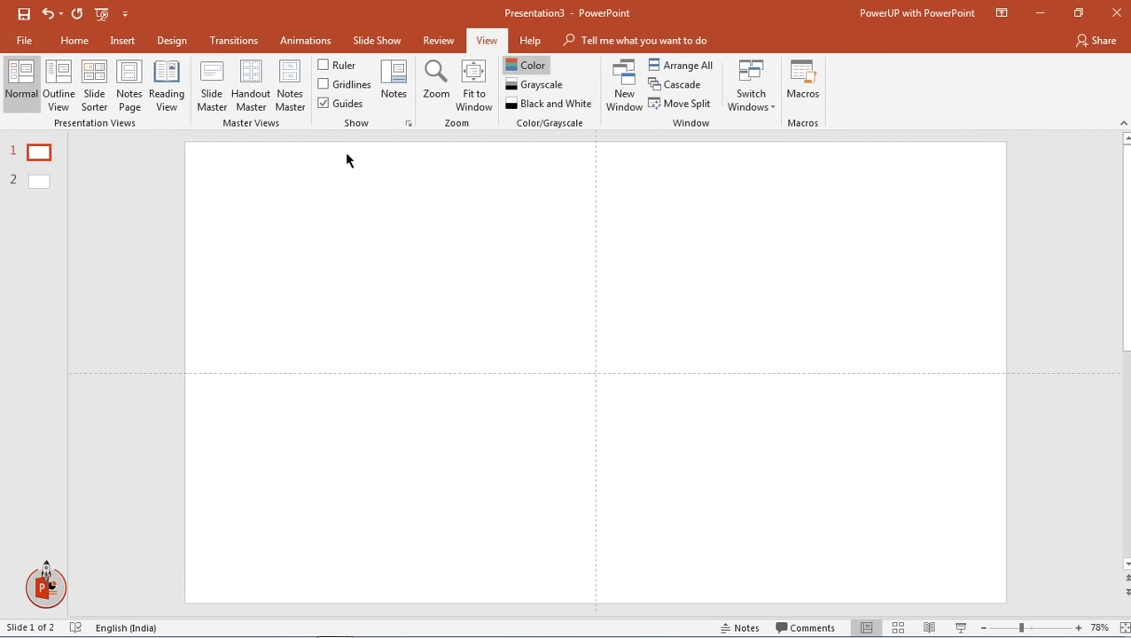
{"action": "left_click", "coordinate": [124, 41]}
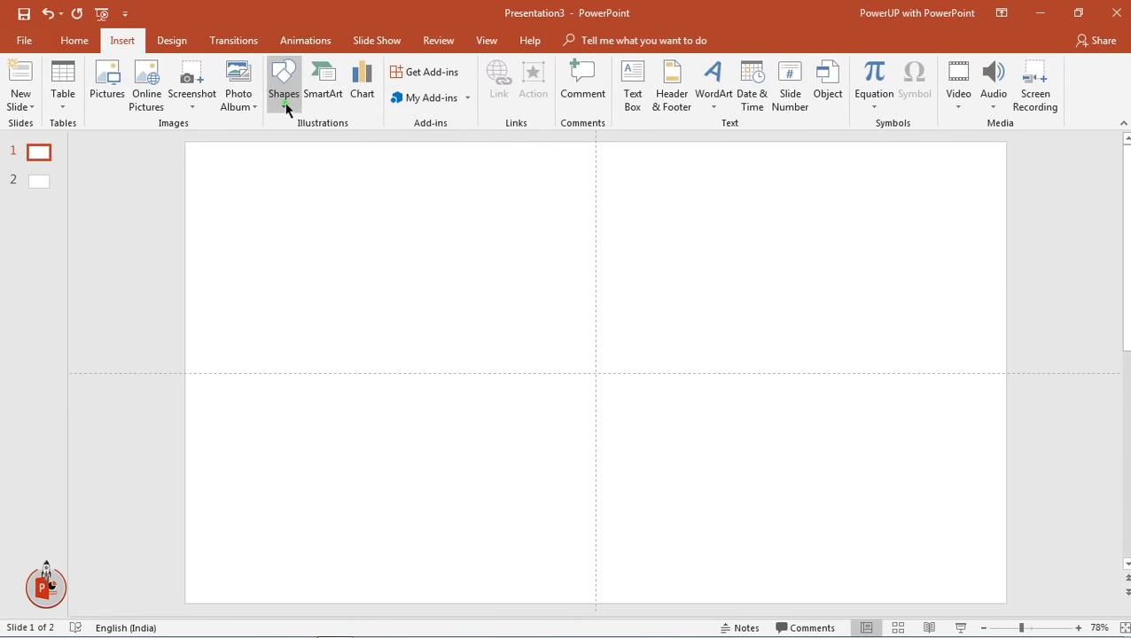
{"action": "left_click", "coordinate": [284, 102]}
{"action": "left_click", "coordinate": [359, 141]}
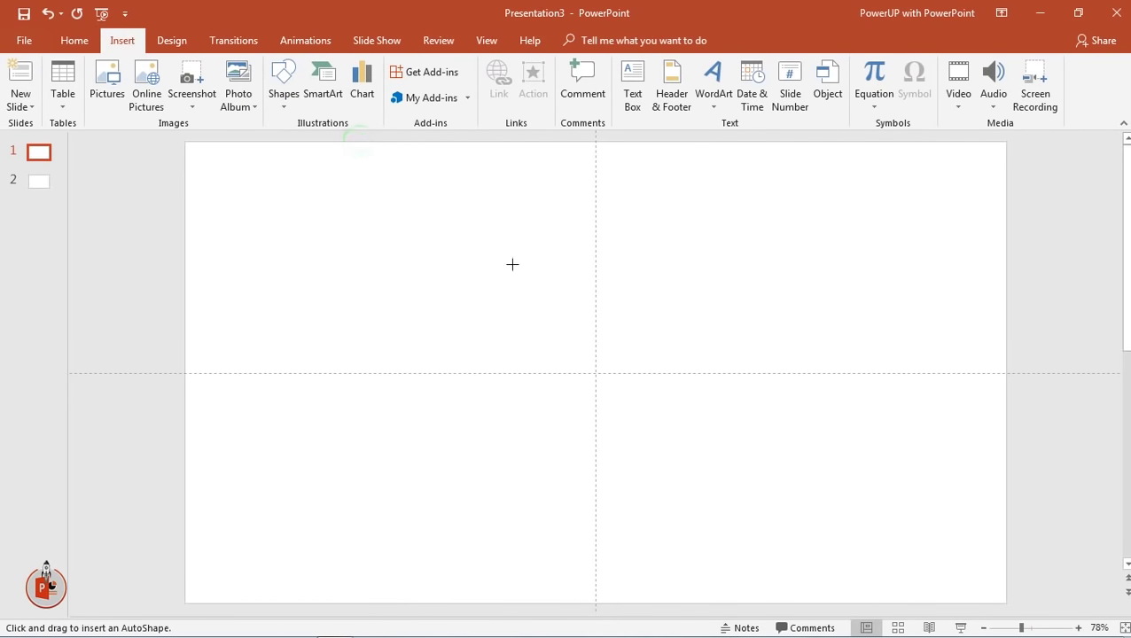
{"action": "left_click_drag", "start_coordinate": [568, 345], "coordinate": [634, 389]}
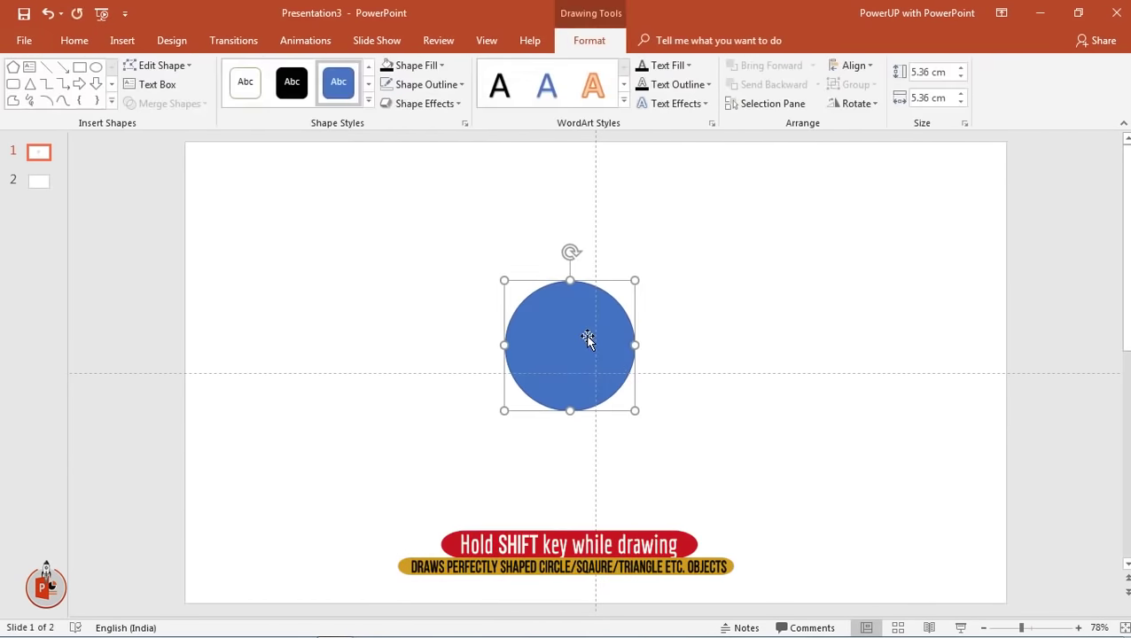
{"action": "left_click_drag", "start_coordinate": [589, 338], "coordinate": [611, 358]}
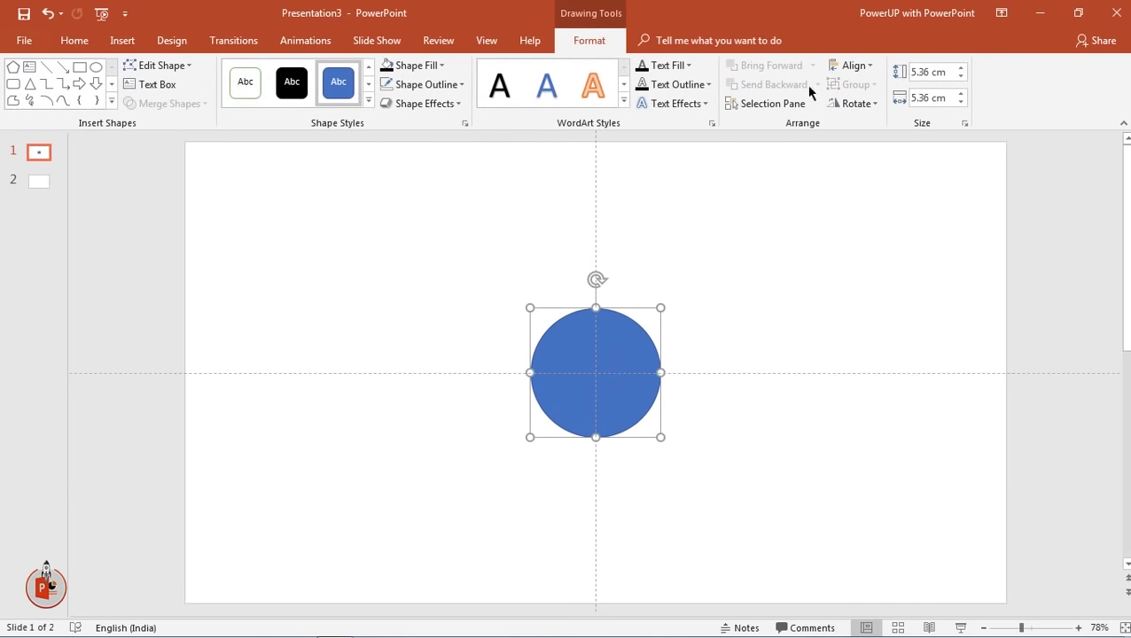
- Align the circle to the slide's center and middle, then resize it to 15.42 cm
{"action": "left_click", "coordinate": [853, 68]}
{"action": "left_click", "coordinate": [854, 106]}
{"action": "left_click", "coordinate": [857, 67]}
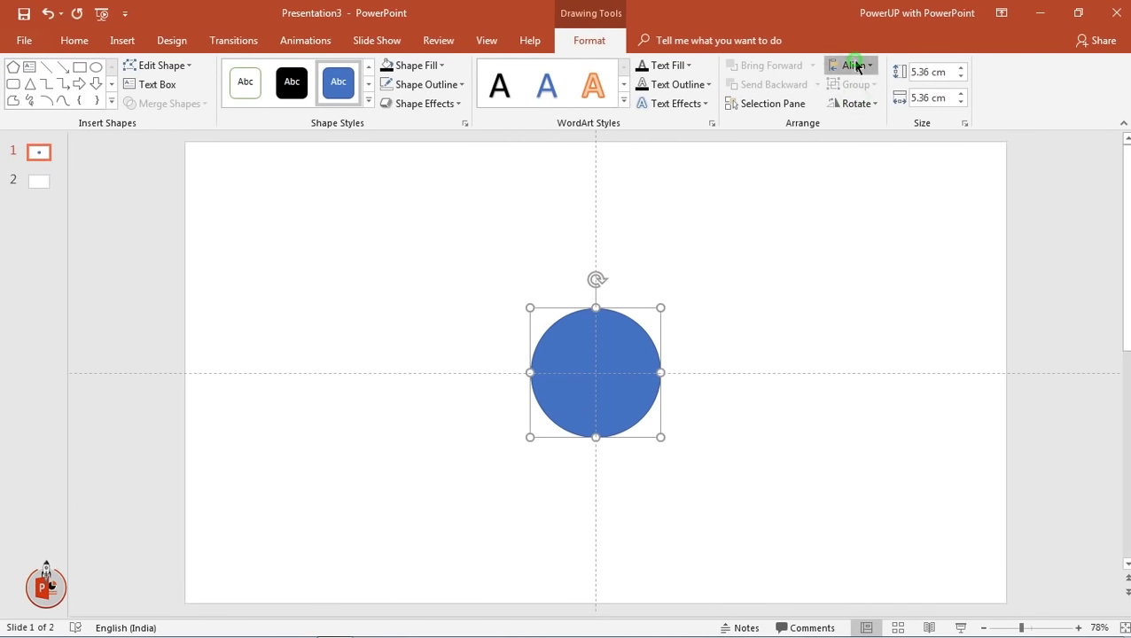
{"action": "left_click", "coordinate": [876, 168]}
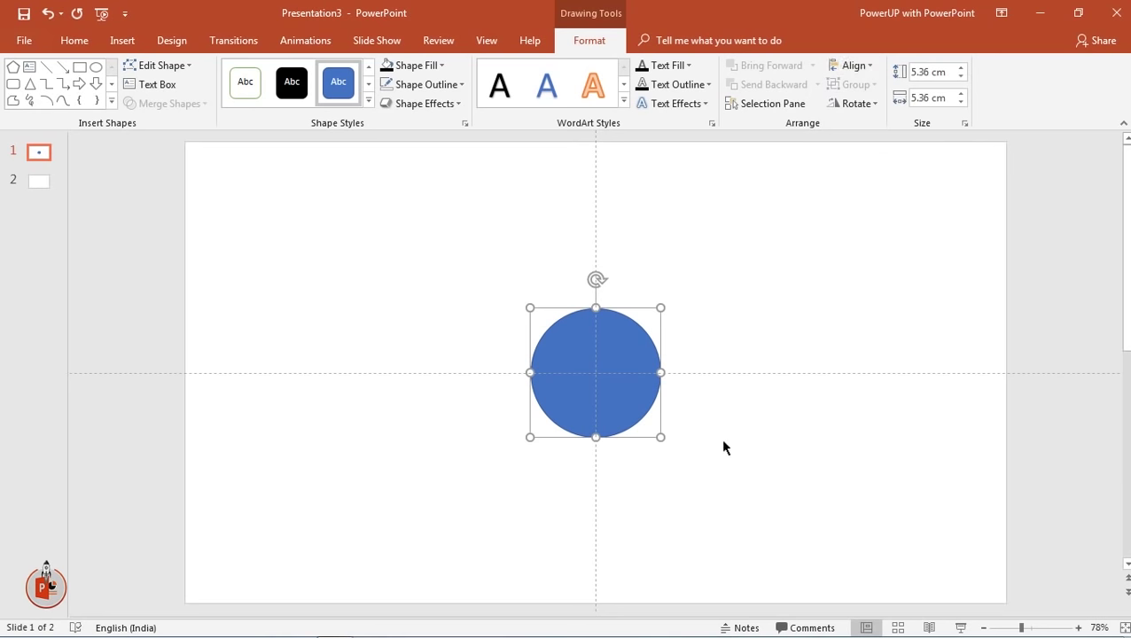
{"action": "left_click_drag", "start_coordinate": [662, 438], "coordinate": [788, 513], "text": "ctrl+shift"}
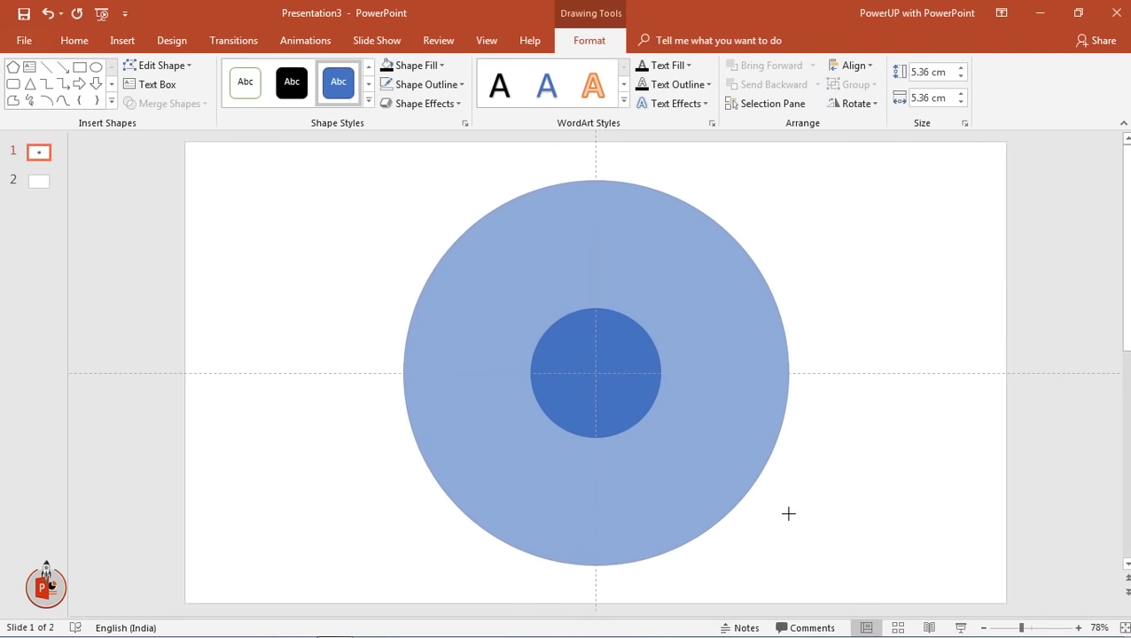
{"action": "left_click_drag", "start_coordinate": [788, 514], "coordinate": [788, 514], "text": "ctrl+shift"}
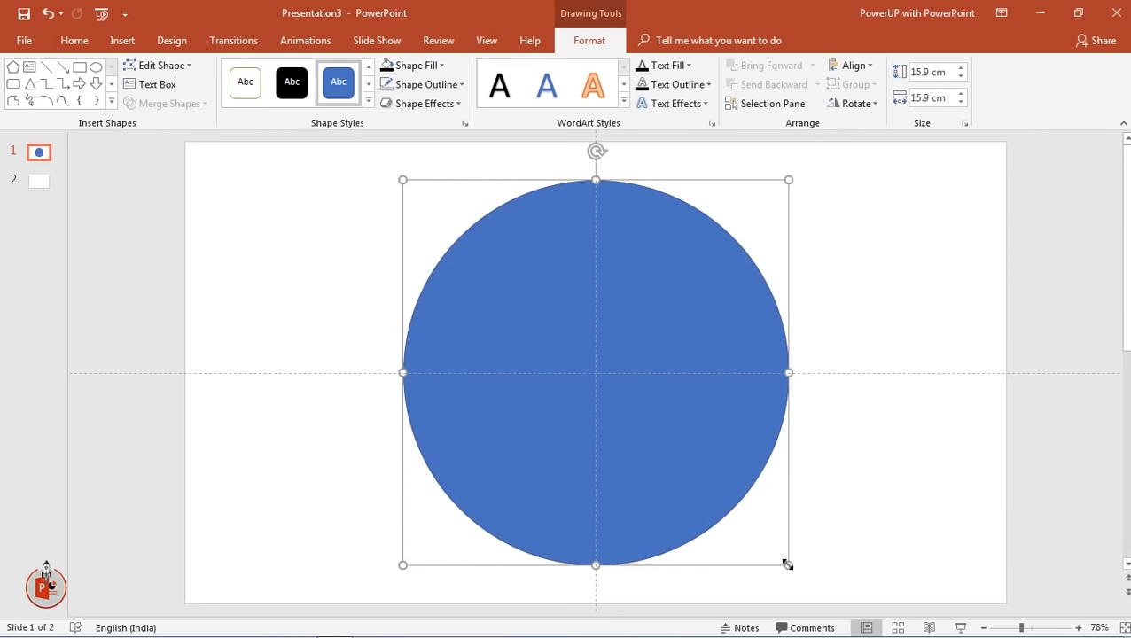
{"action": "left_click_drag", "start_coordinate": [787, 565], "coordinate": [783, 558]}
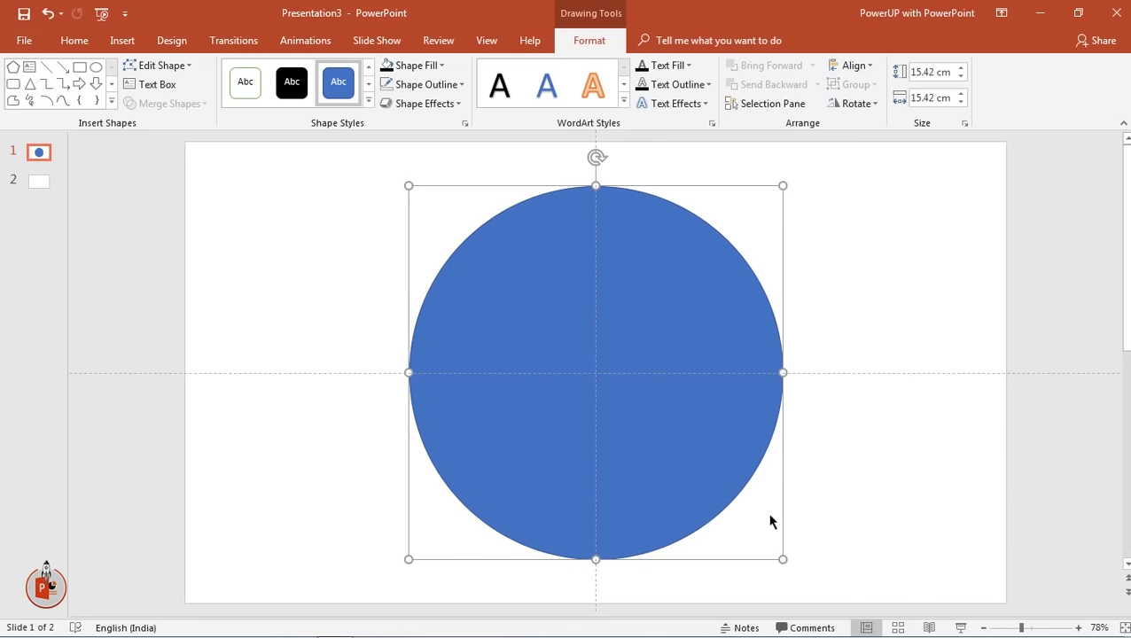
- Remove the circle's outline and fill it black
{"action": "left_click", "coordinate": [426, 87]}
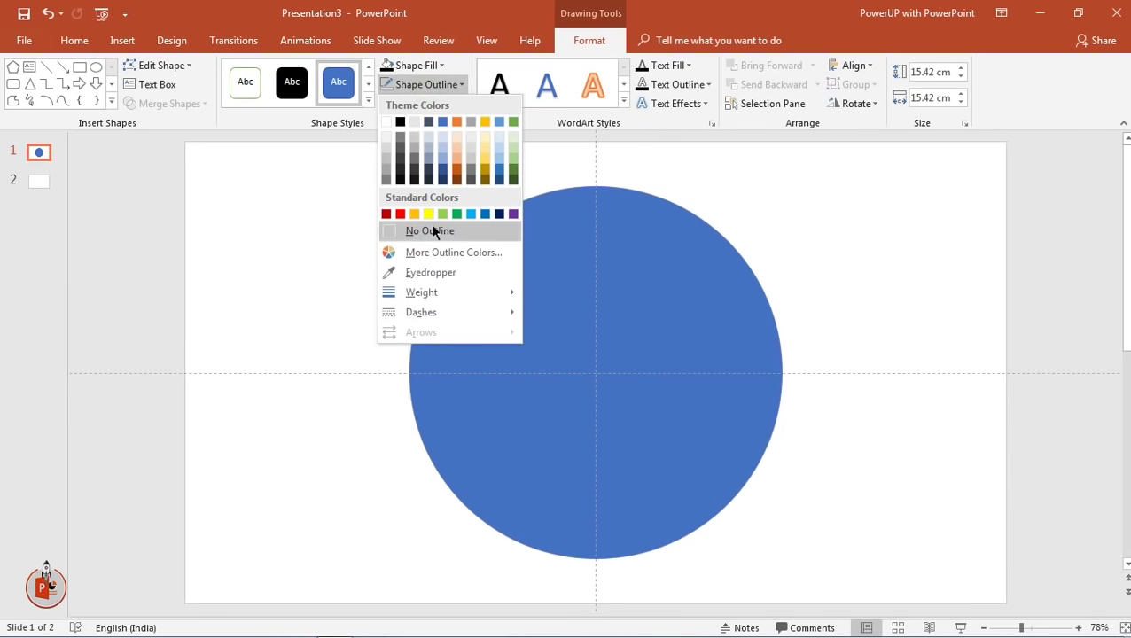
{"action": "left_click", "coordinate": [429, 229]}
{"action": "left_click", "coordinate": [429, 67]}
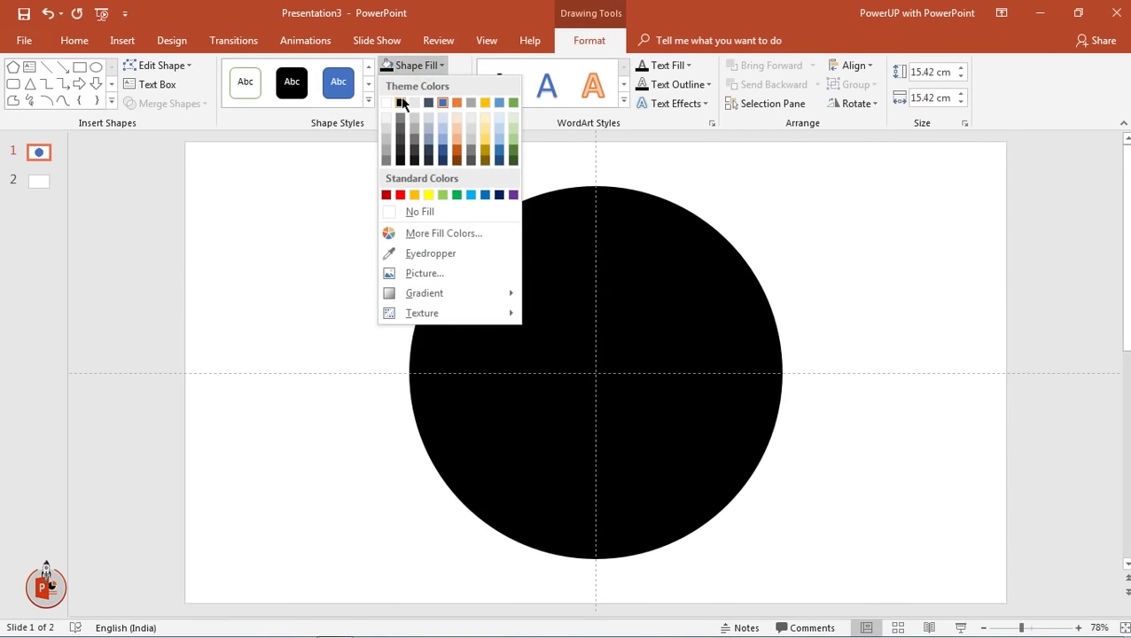
{"action": "left_click", "coordinate": [400, 103]}
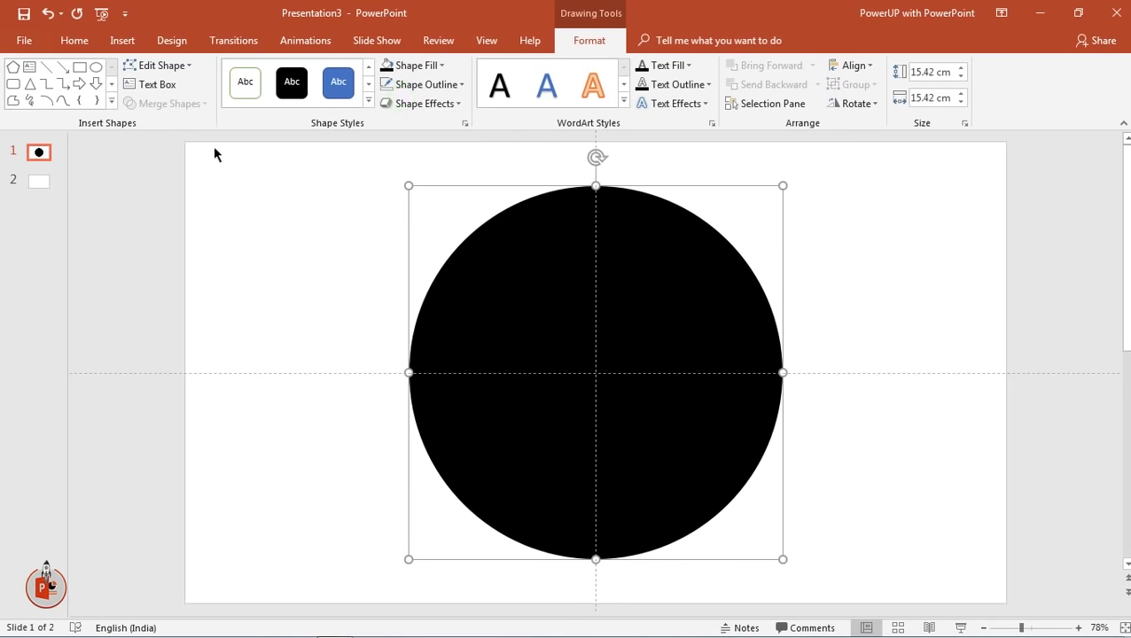
- Draw a small oval and center it horizontally and vertically with no outline
{"action": "left_click", "coordinate": [114, 102]}
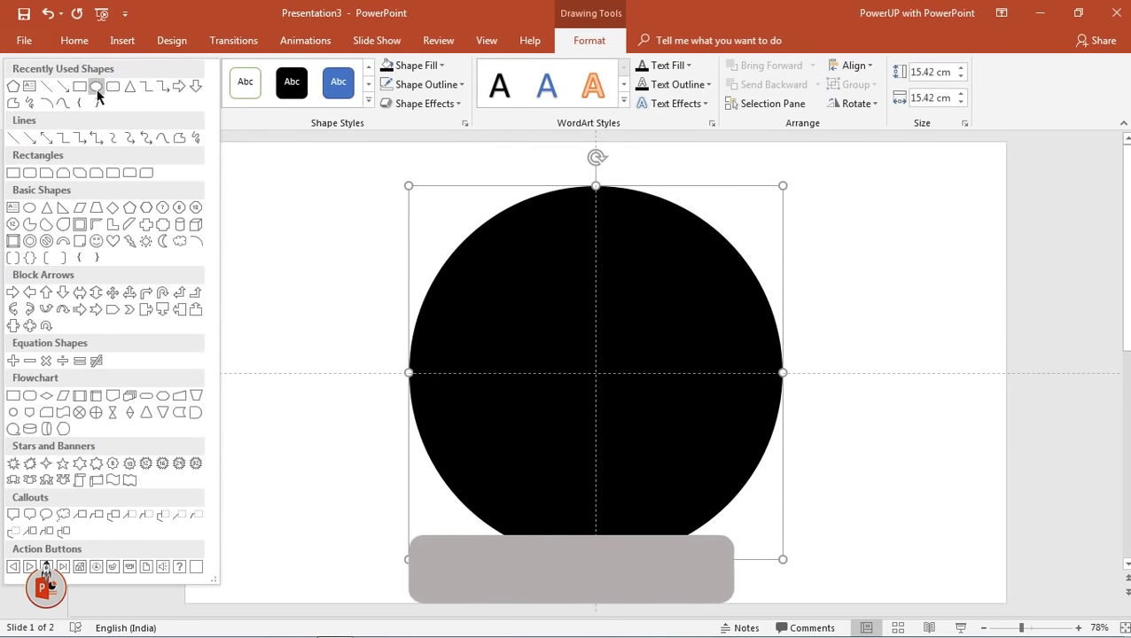
{"action": "left_click", "coordinate": [96, 86]}
{"action": "left_click_drag", "start_coordinate": [305, 240], "coordinate": [381, 316]}
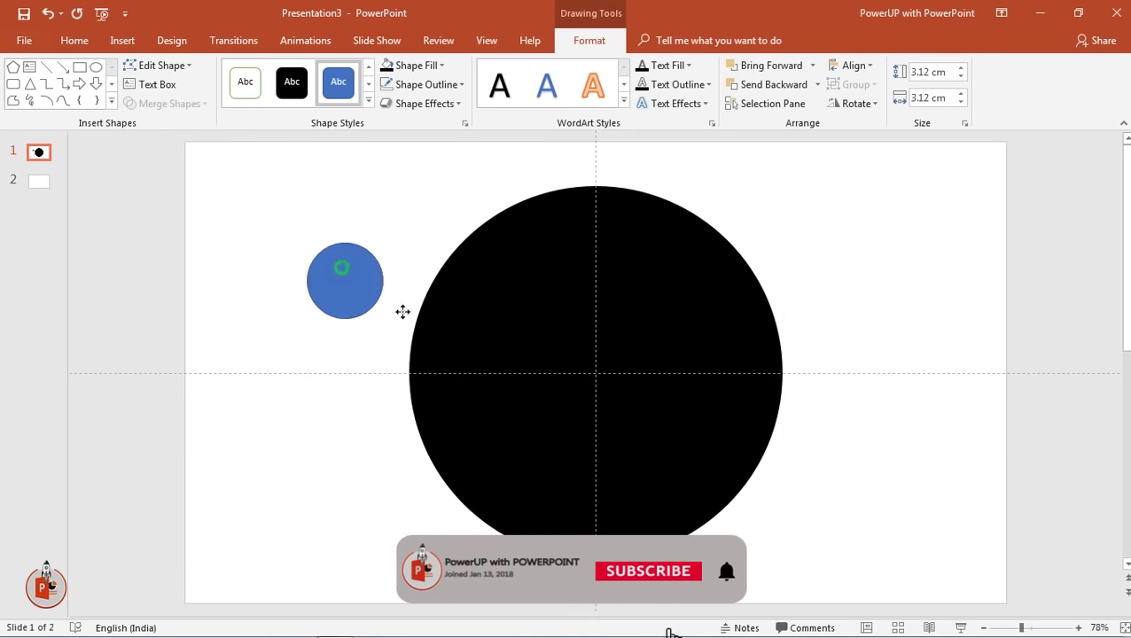
{"action": "left_click_drag", "start_coordinate": [340, 270], "coordinate": [581, 373]}
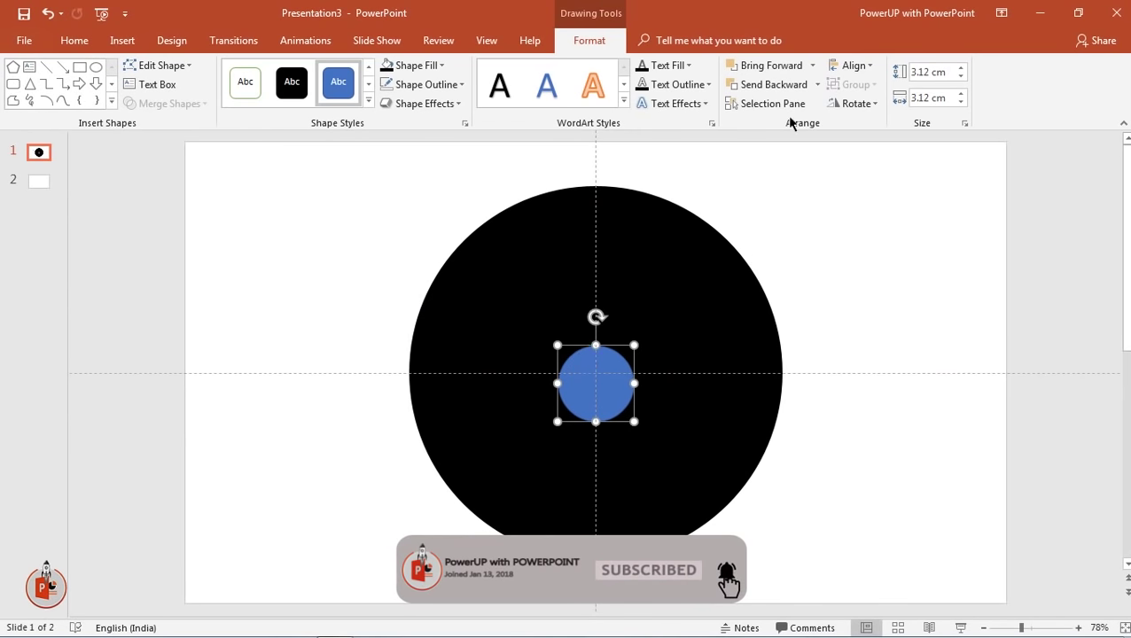
{"action": "left_click", "coordinate": [851, 66]}
{"action": "left_click", "coordinate": [856, 107]}
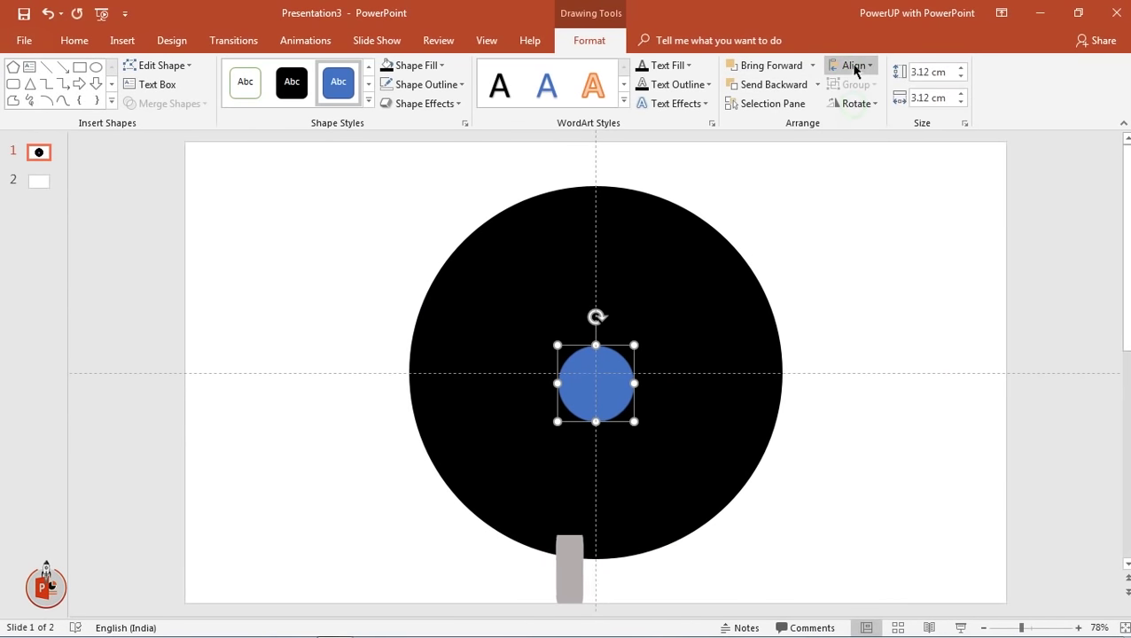
{"action": "left_click", "coordinate": [854, 67]}
{"action": "left_click", "coordinate": [871, 167]}
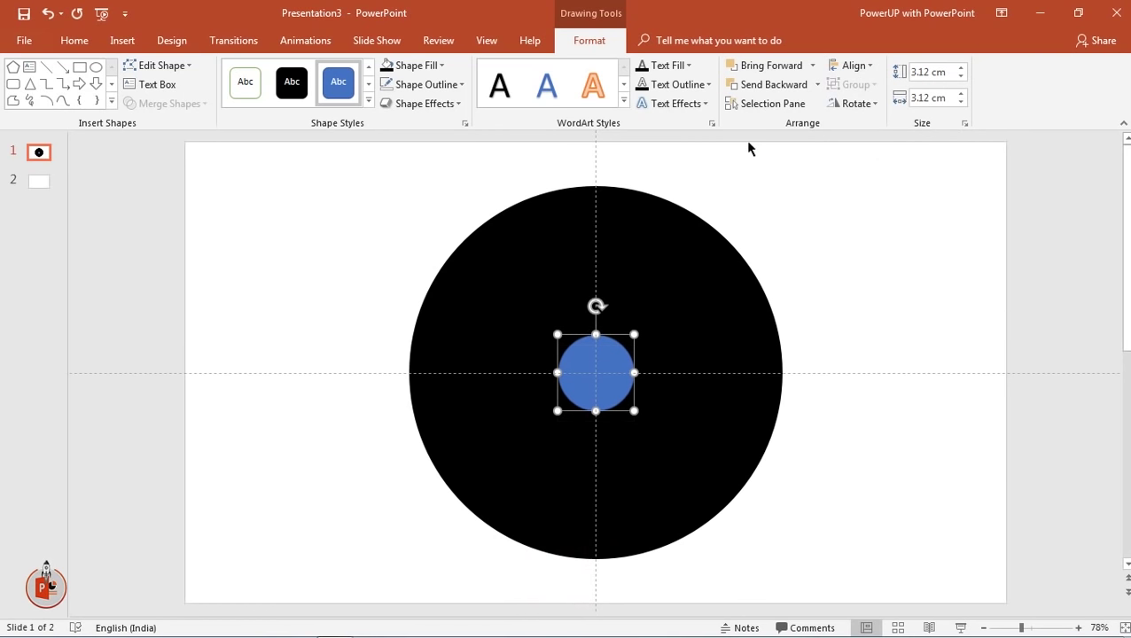
{"action": "left_click", "coordinate": [423, 84]}
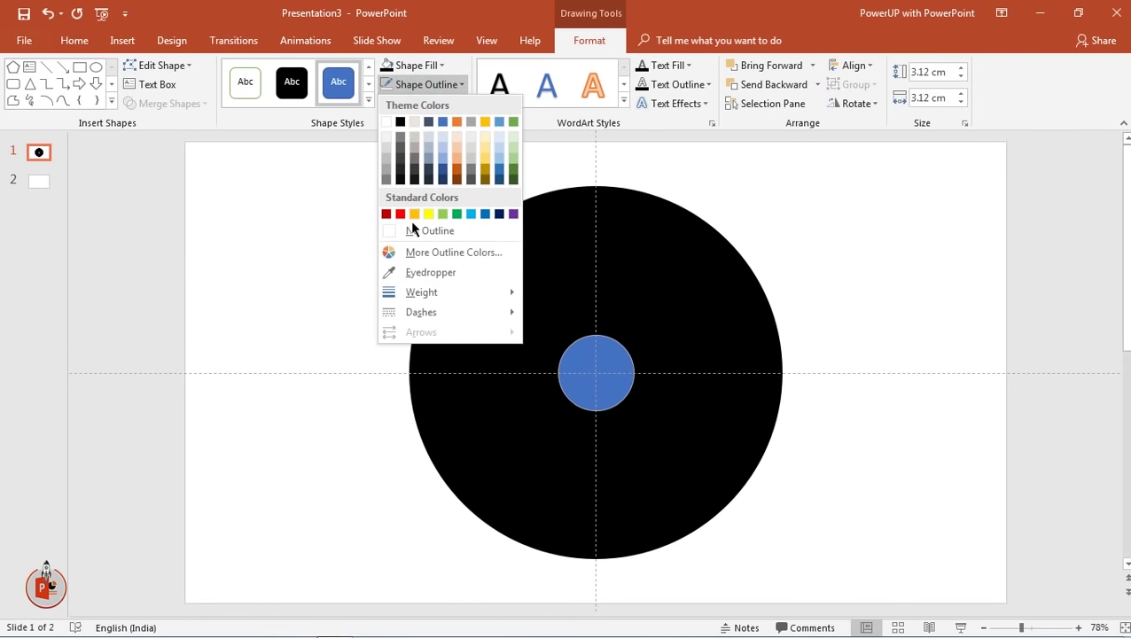
{"action": "left_click", "coordinate": [413, 231]}
- Fill the small circle pure red, then enlarge it until a thin black ring remains
{"action": "left_click", "coordinate": [434, 66]}
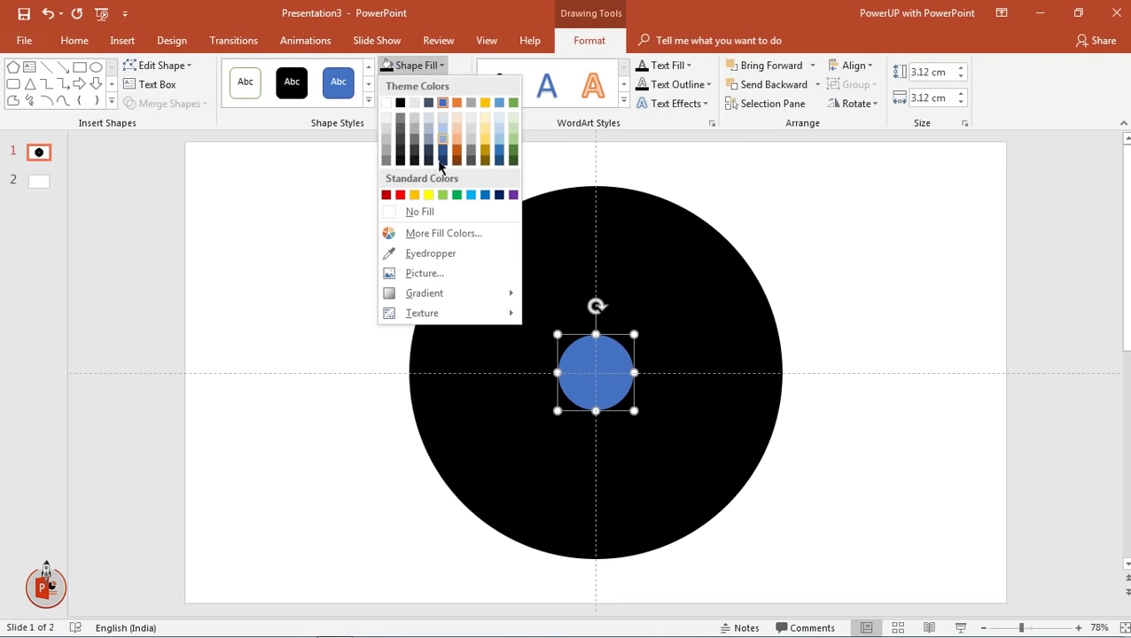
{"action": "left_click", "coordinate": [442, 233]}
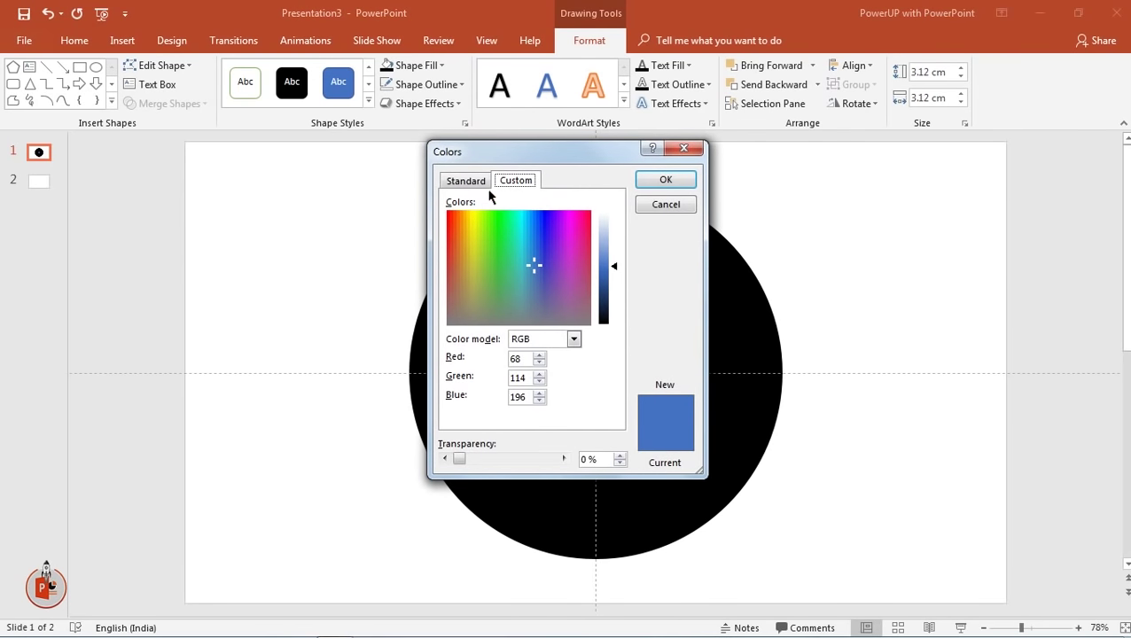
{"action": "left_click", "coordinate": [479, 182]}
{"action": "left_click", "coordinate": [506, 249]}
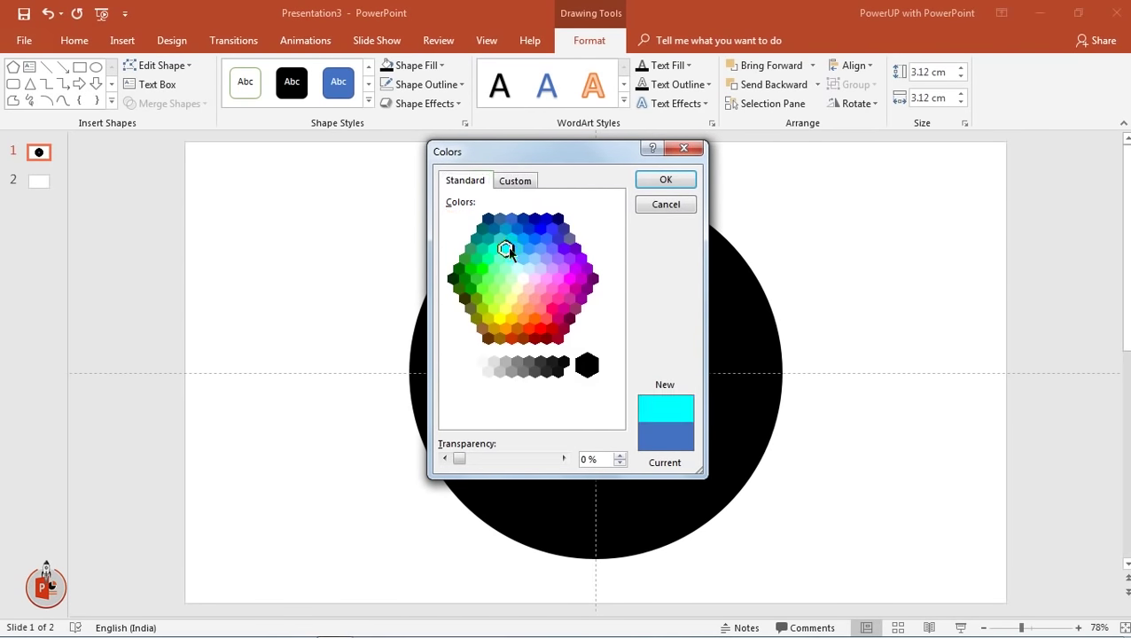
{"action": "left_click", "coordinate": [552, 309]}
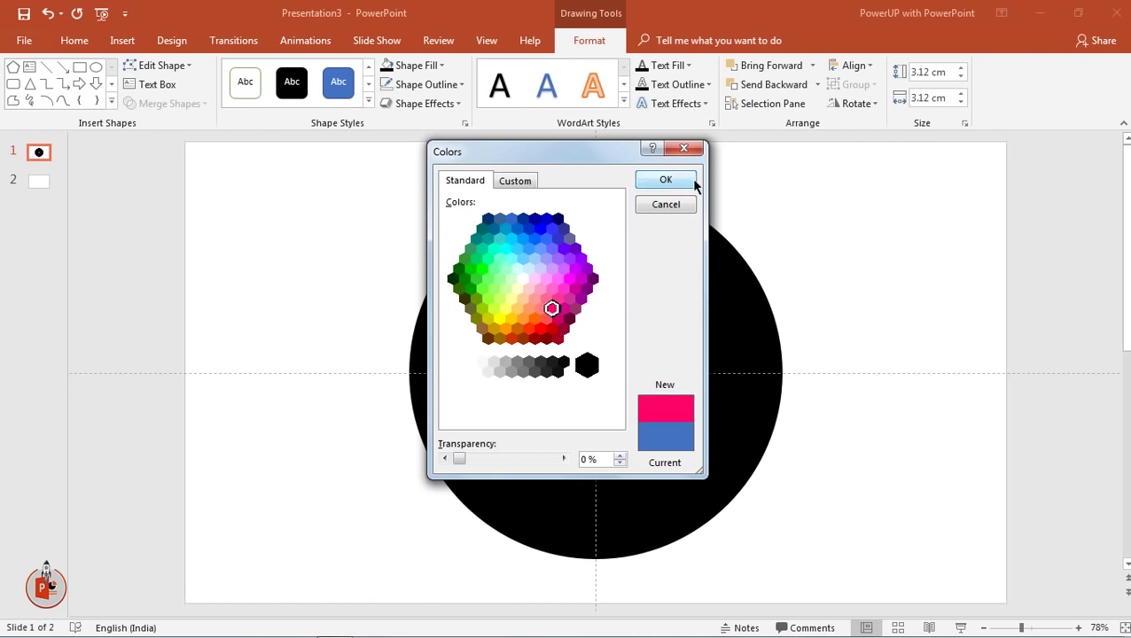
{"action": "left_click", "coordinate": [546, 319]}
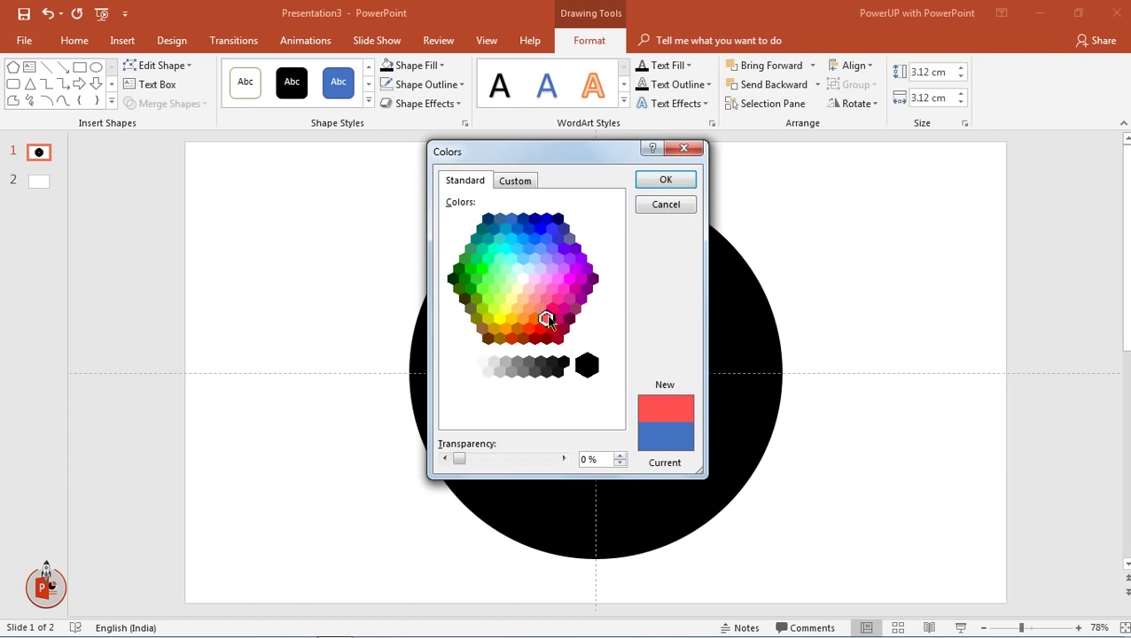
{"action": "left_click", "coordinate": [540, 329]}
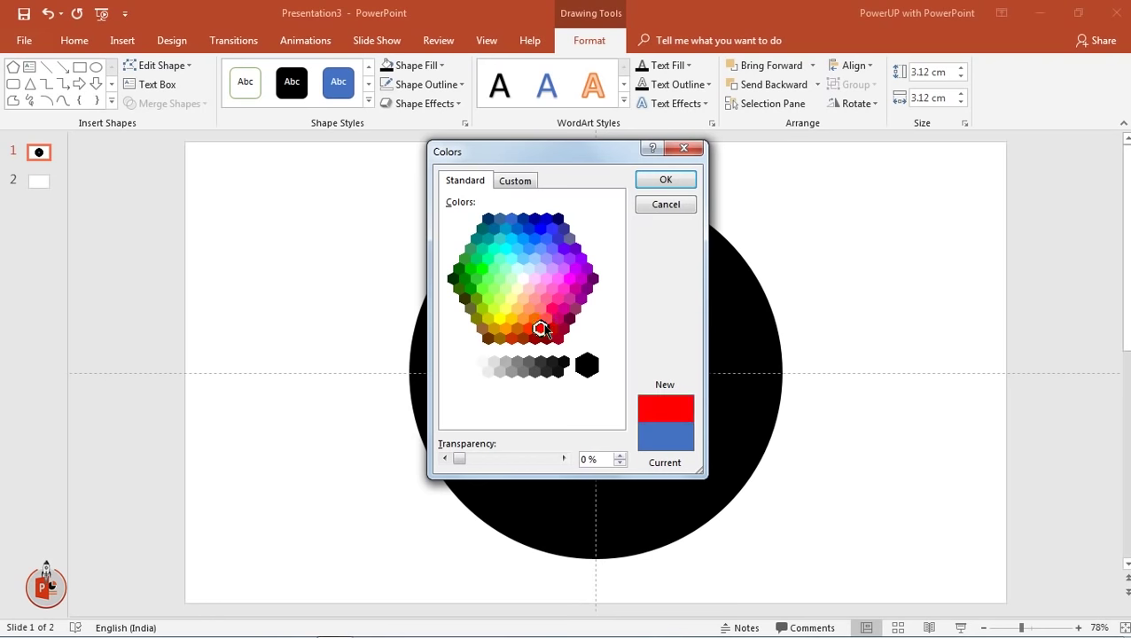
{"action": "left_click", "coordinate": [666, 182]}
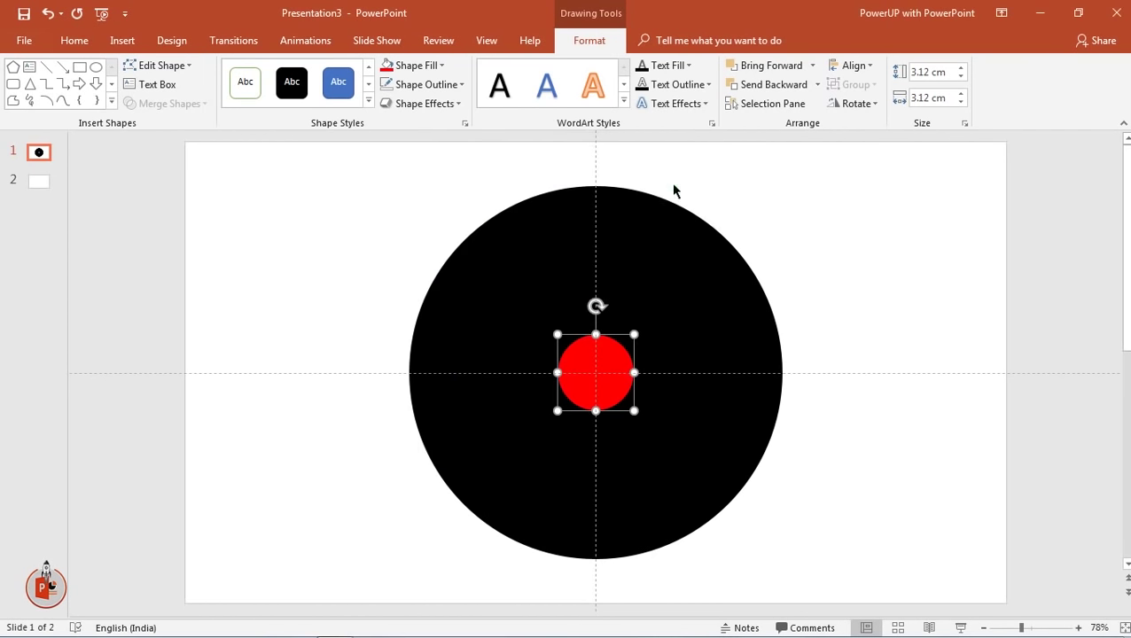
{"action": "left_click_drag", "start_coordinate": [634, 409], "coordinate": [752, 482]}
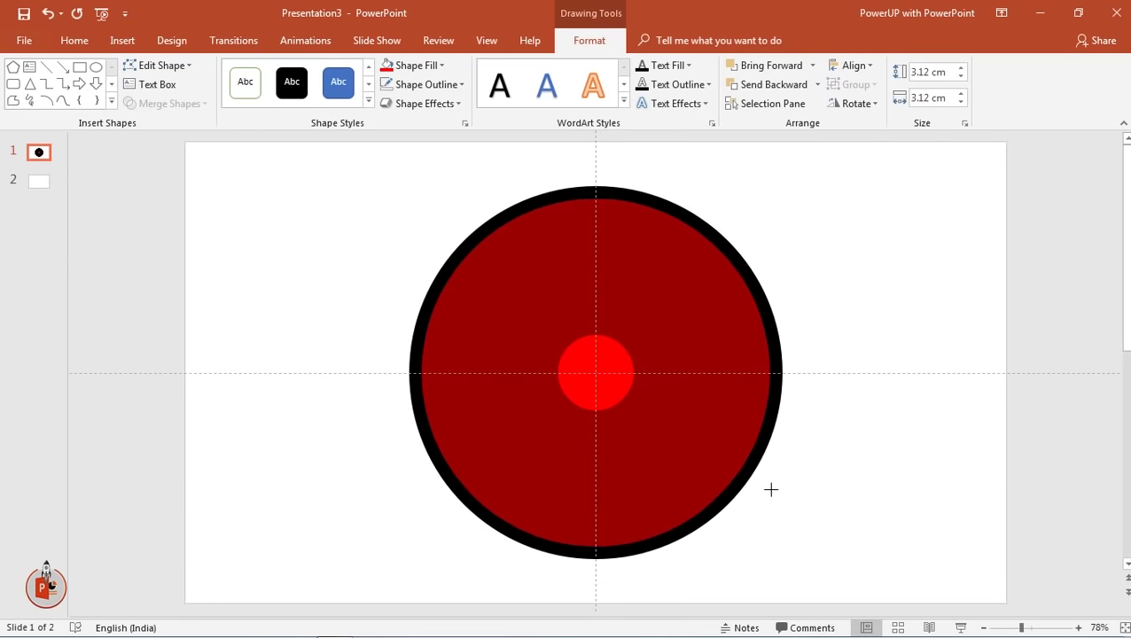
{"action": "left_click_drag", "start_coordinate": [752, 482], "coordinate": [775, 492]}
- Draw a third oval and align it to the slide's center and middle
{"action": "left_click", "coordinate": [853, 317]}
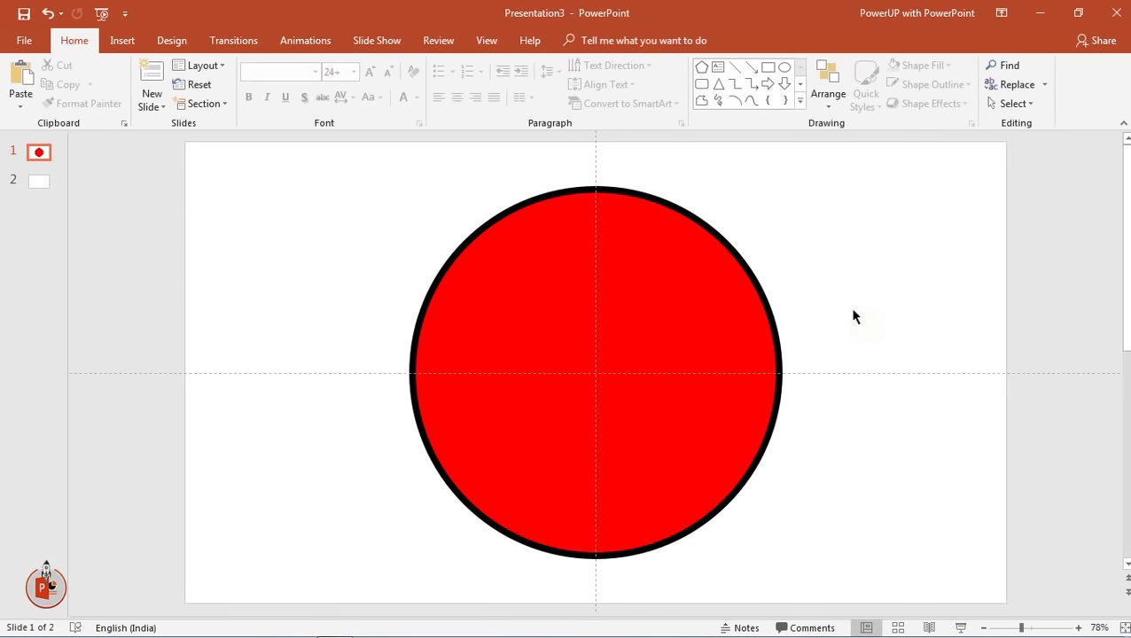
{"action": "left_click", "coordinate": [123, 41]}
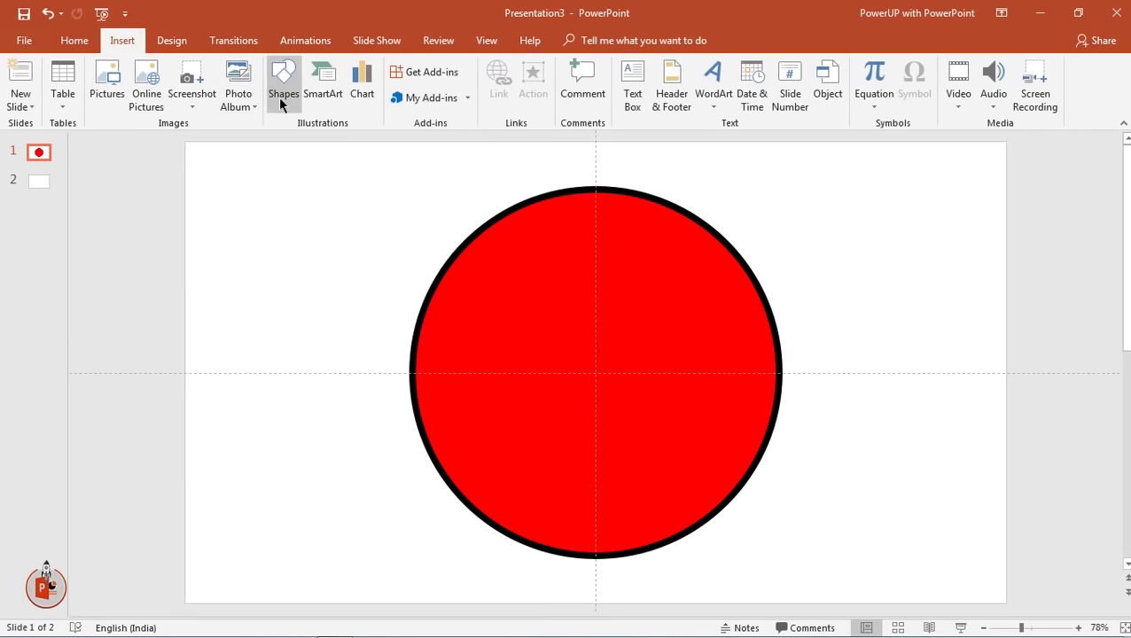
{"action": "left_click", "coordinate": [283, 97]}
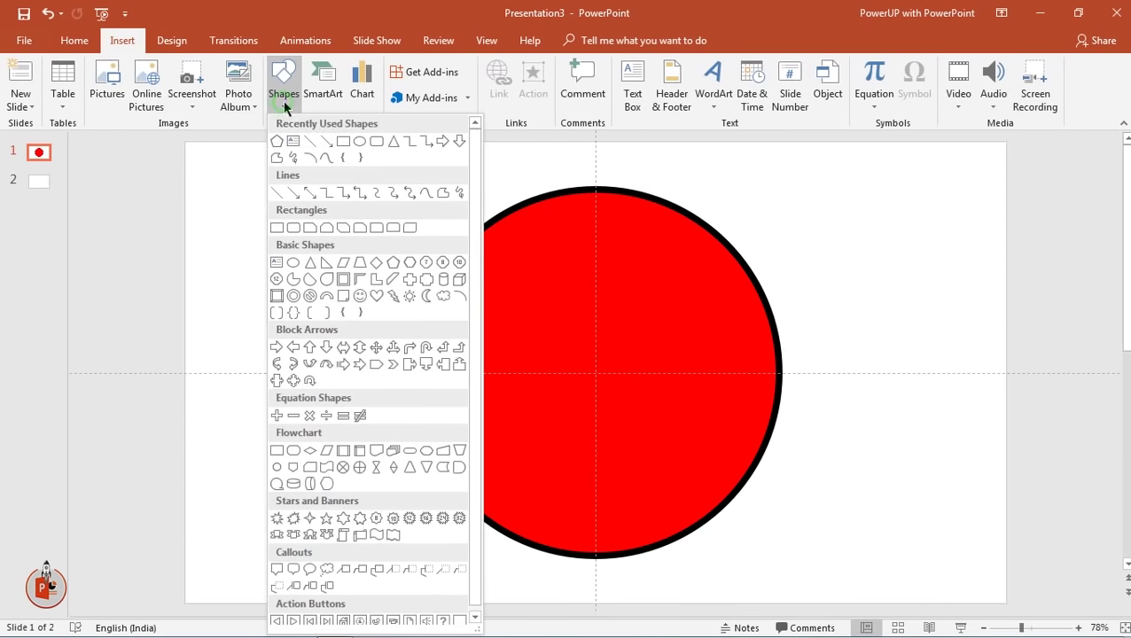
{"action": "left_click", "coordinate": [358, 142]}
{"action": "mouse_move", "coordinate": [306, 265]}
{"action": "left_mouse_down"}
{"action": "mouse_move", "coordinate": [359, 314]}
{"action": "mouse_move", "coordinate": [593, 370]}
{"action": "left_mouse_up"}
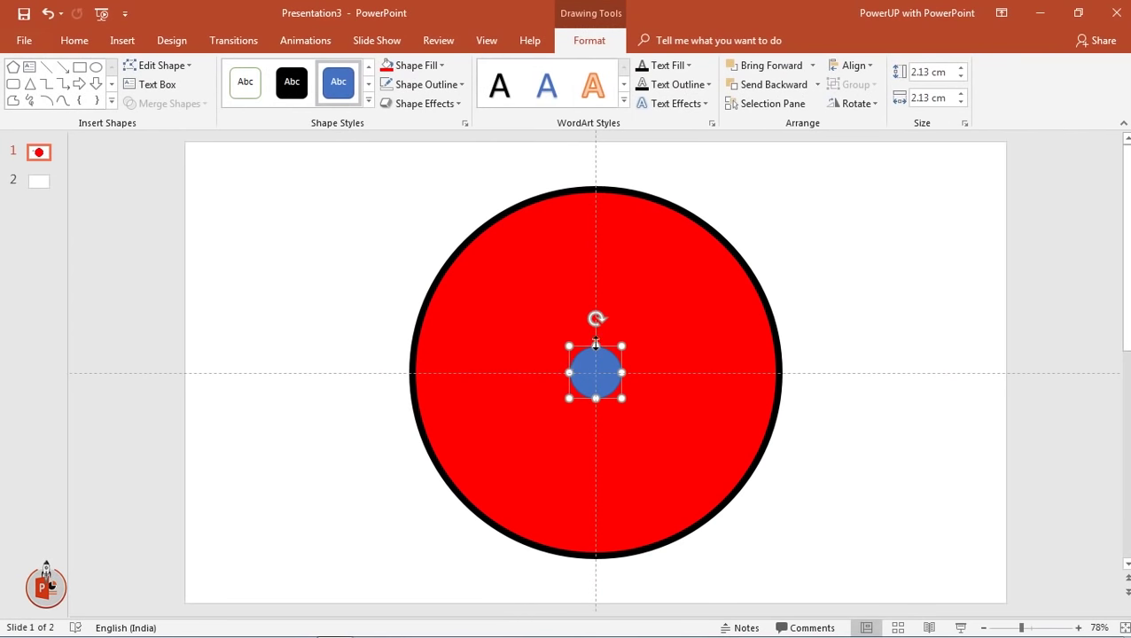
{"action": "left_click", "coordinate": [837, 67]}
{"action": "left_click", "coordinate": [859, 104]}
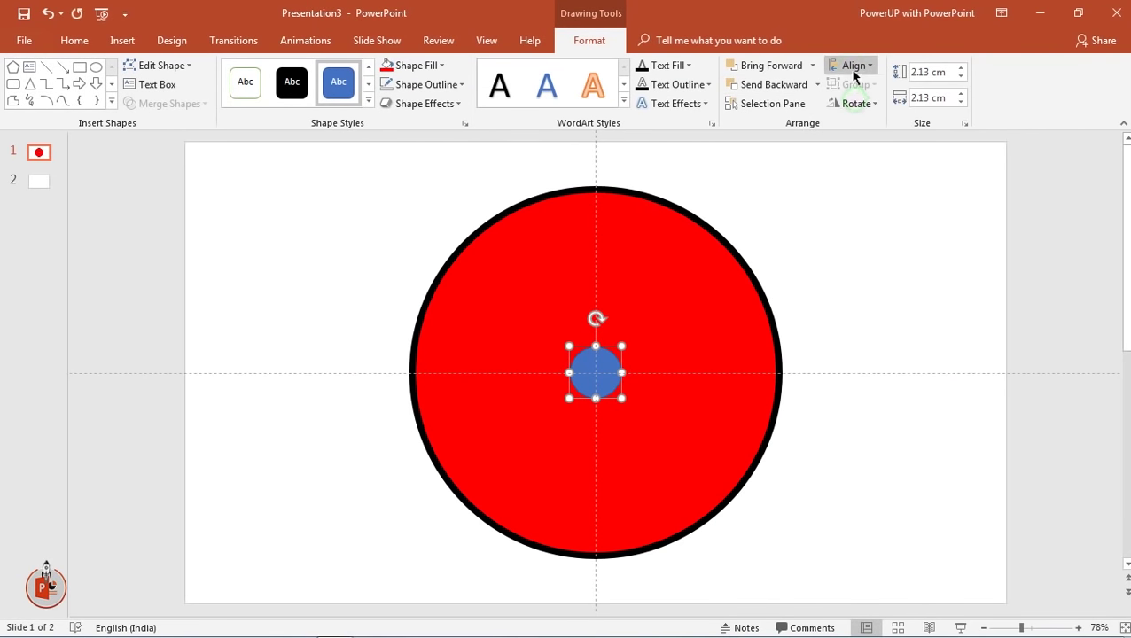
{"action": "left_click", "coordinate": [853, 66]}
{"action": "left_click", "coordinate": [873, 168]}
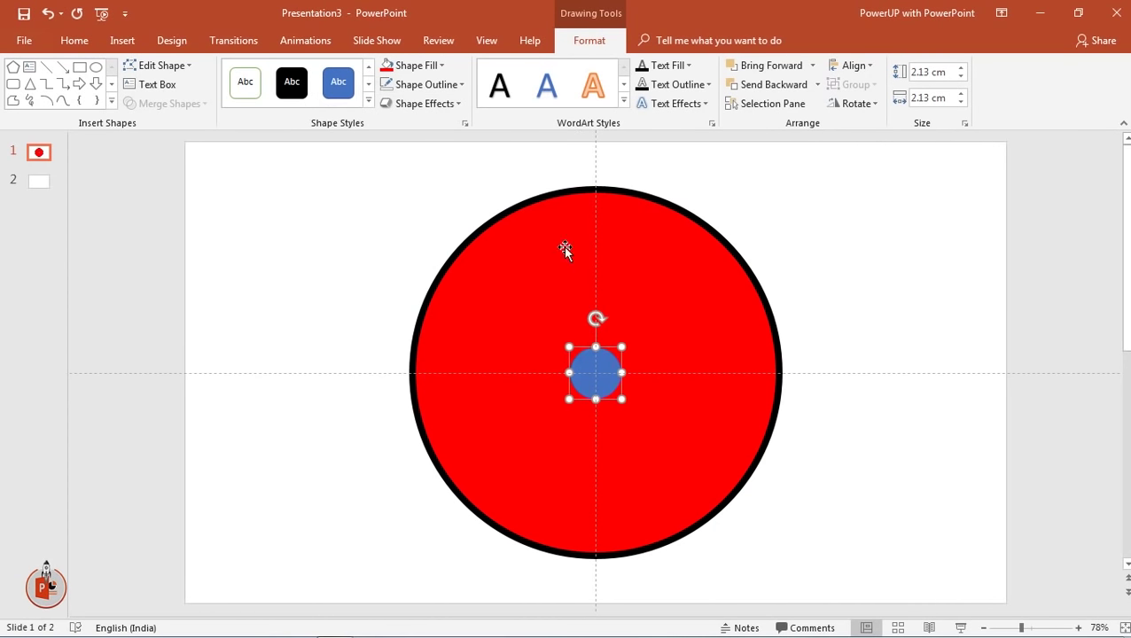
- Enlarge the third circle to 14.39 cm and fill it white
{"action": "left_click_drag", "start_coordinate": [622, 400], "coordinate": [772, 479]}
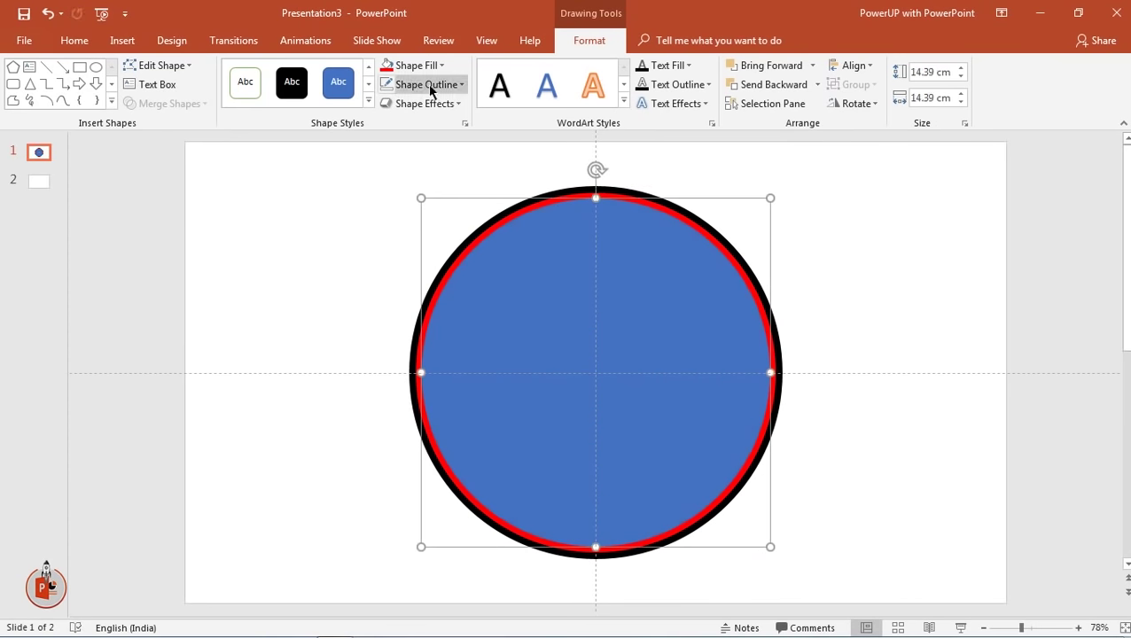
{"action": "left_click", "coordinate": [413, 66]}
{"action": "left_click", "coordinate": [386, 102]}
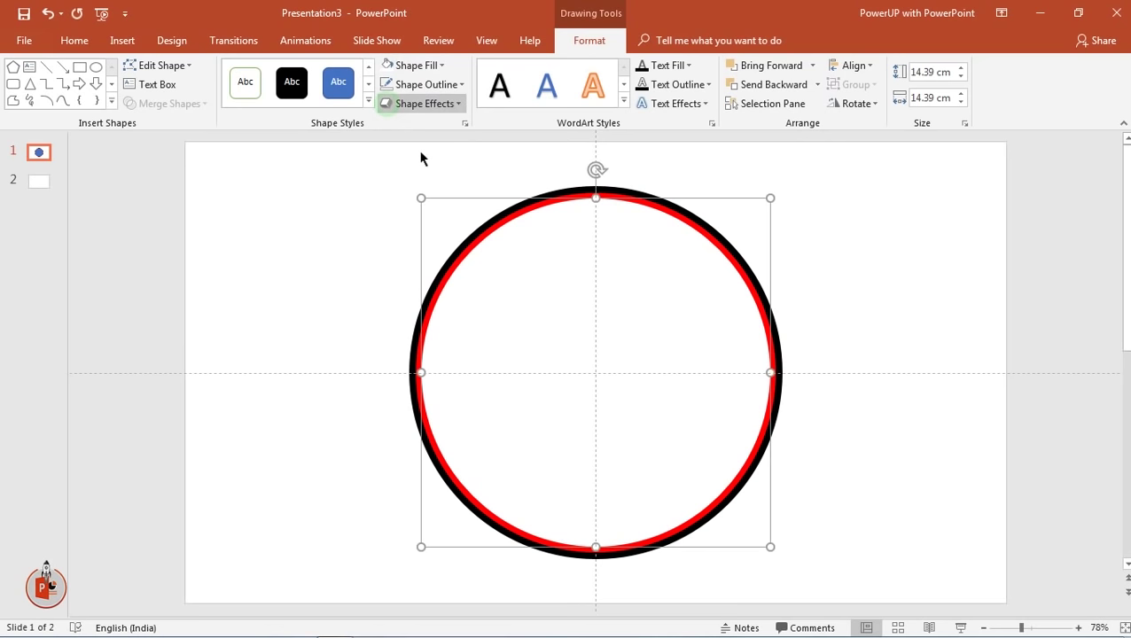
- Give the inner circle a gradient fill in Format Shape and delete the extra gradient stops
{"action": "right_click", "coordinate": [556, 319]}
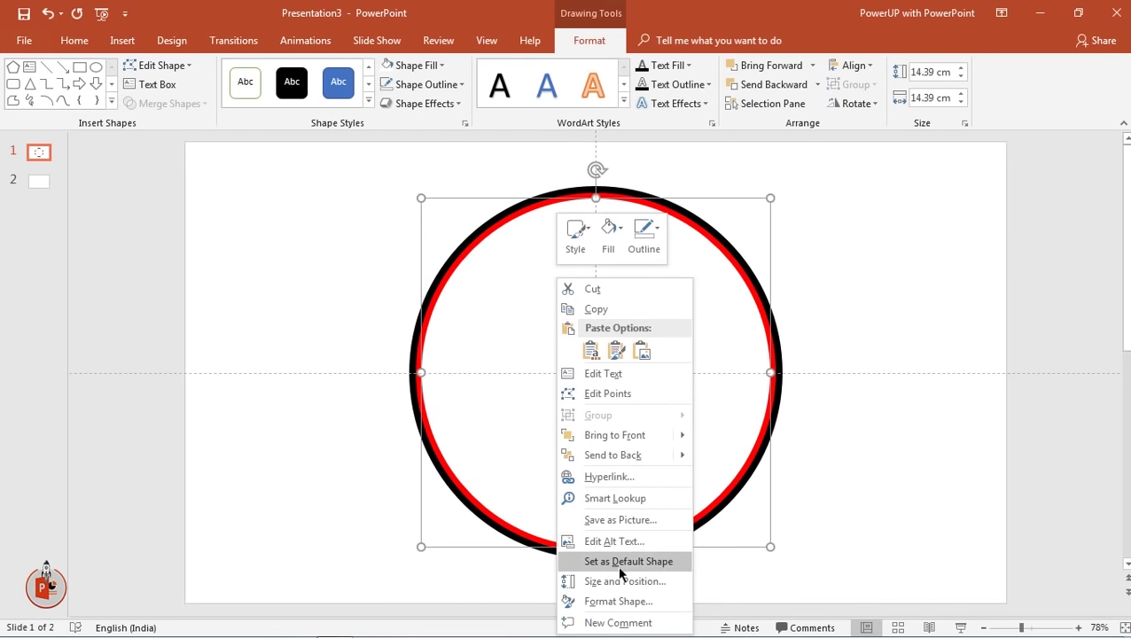
{"action": "left_click", "coordinate": [611, 599]}
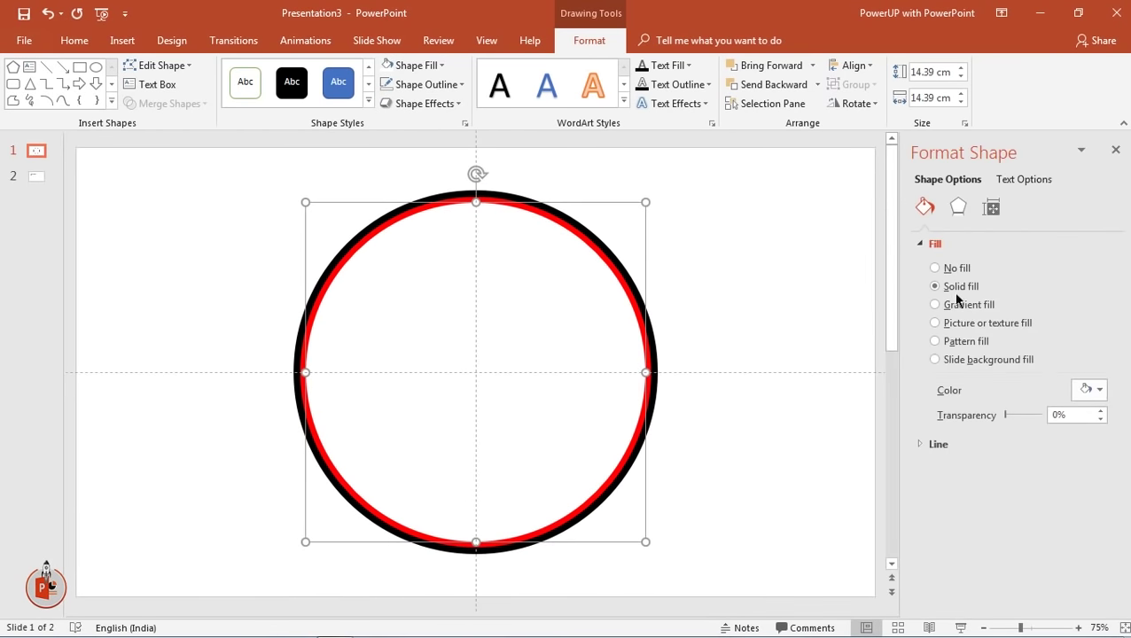
{"action": "left_click", "coordinate": [959, 305]}
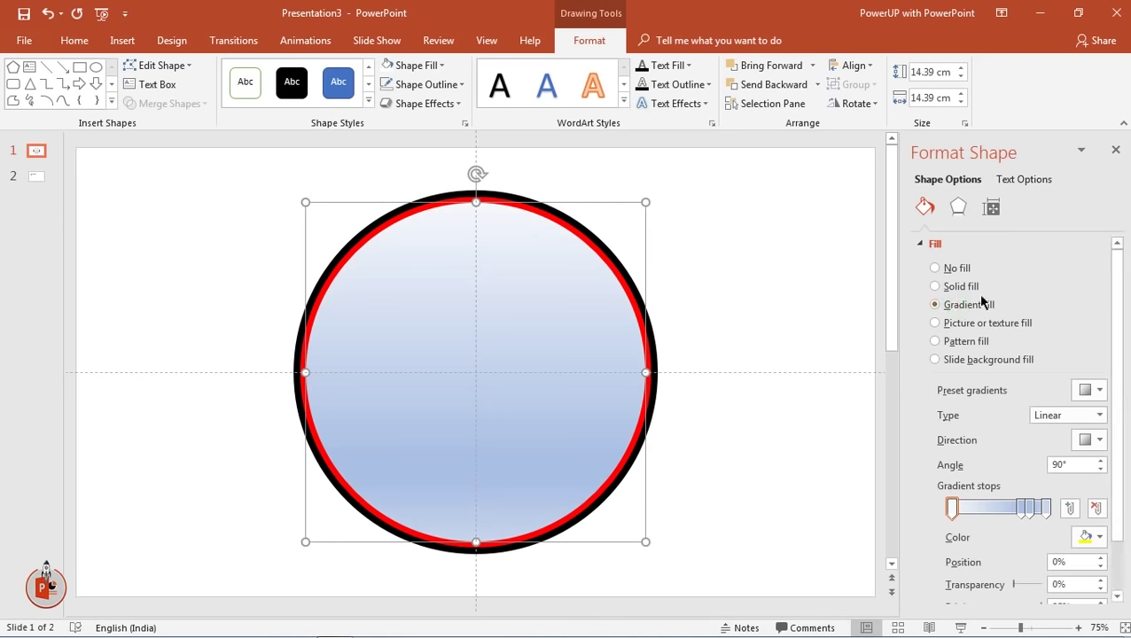
{"action": "left_click", "coordinate": [1048, 507]}
{"action": "left_click", "coordinate": [1096, 508]}
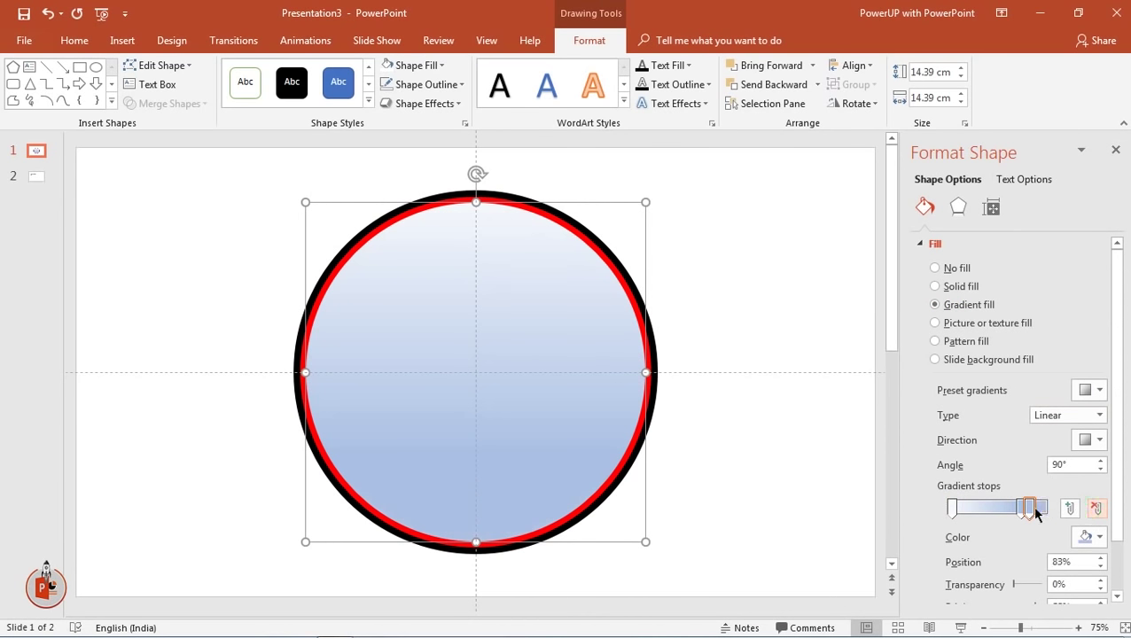
{"action": "left_click", "coordinate": [1096, 508]}
- Set the gradient stops to light grey (74%) and white (0%) with a 45° diagonal direction
{"action": "left_click", "coordinate": [1098, 536]}
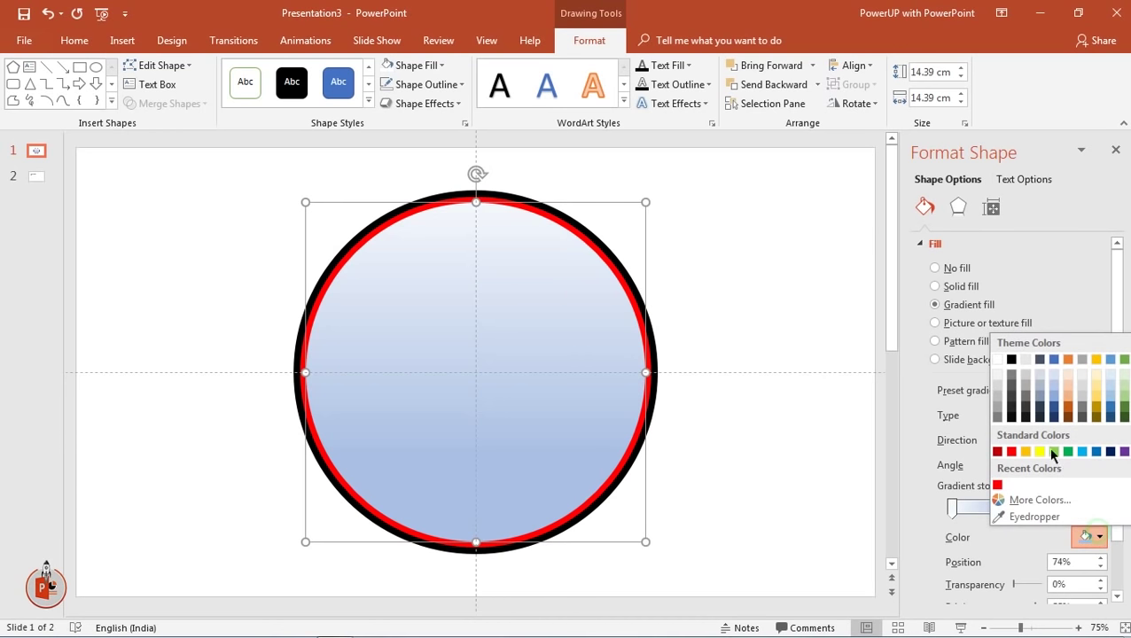
{"action": "left_click", "coordinate": [999, 379]}
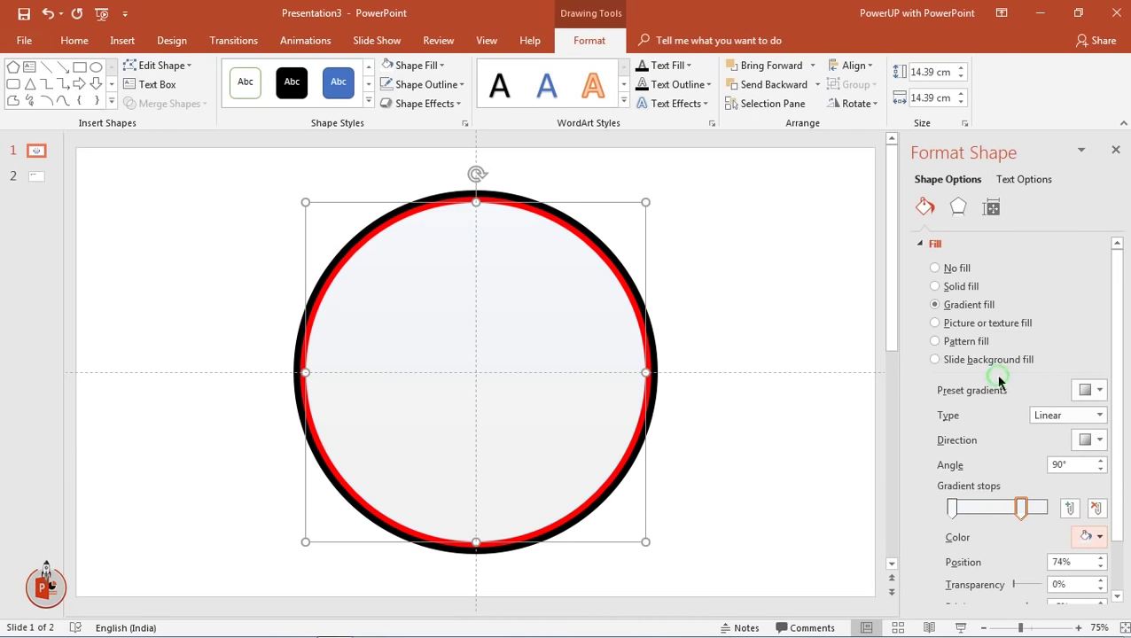
{"action": "left_click", "coordinate": [954, 510]}
{"action": "left_click", "coordinate": [1097, 536]}
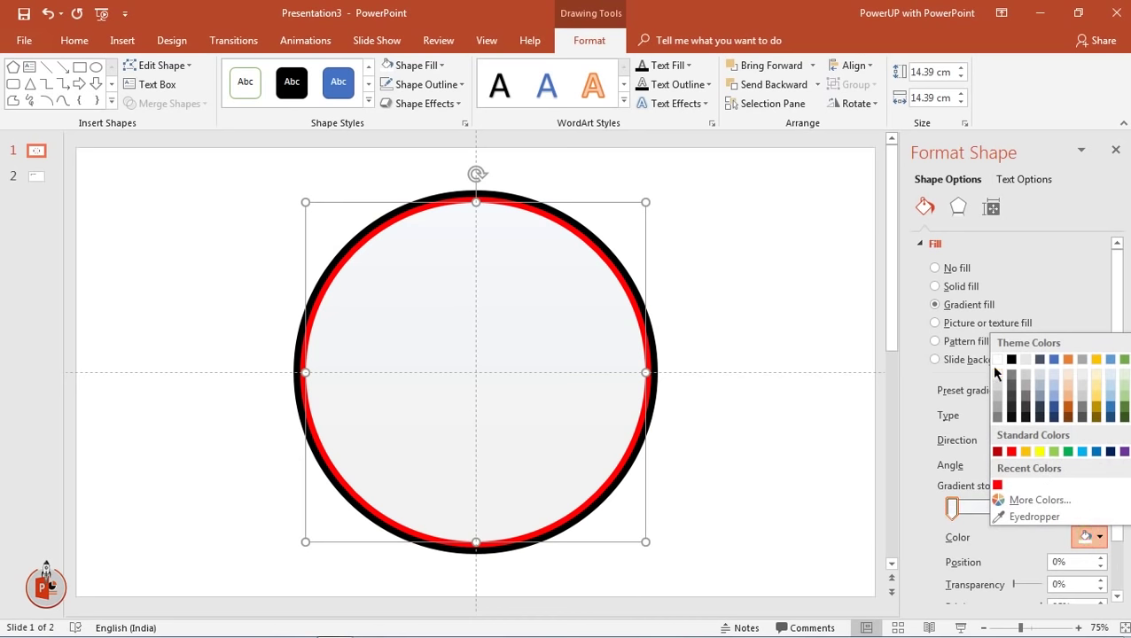
{"action": "left_click", "coordinate": [998, 359]}
{"action": "left_click", "coordinate": [1091, 441]}
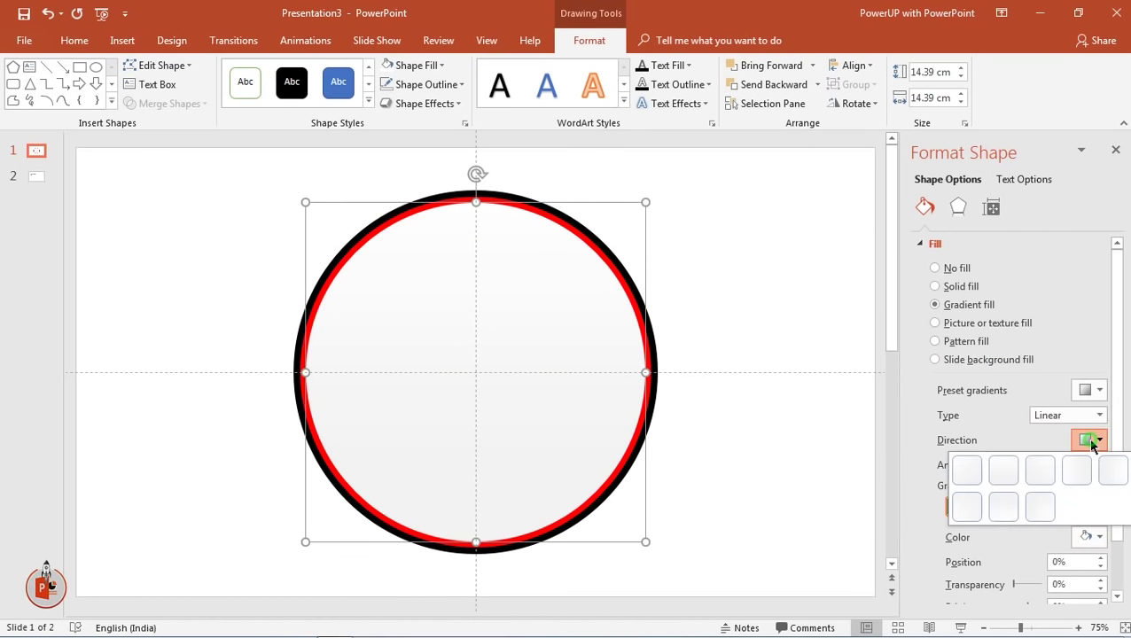
{"action": "left_click", "coordinate": [975, 465]}
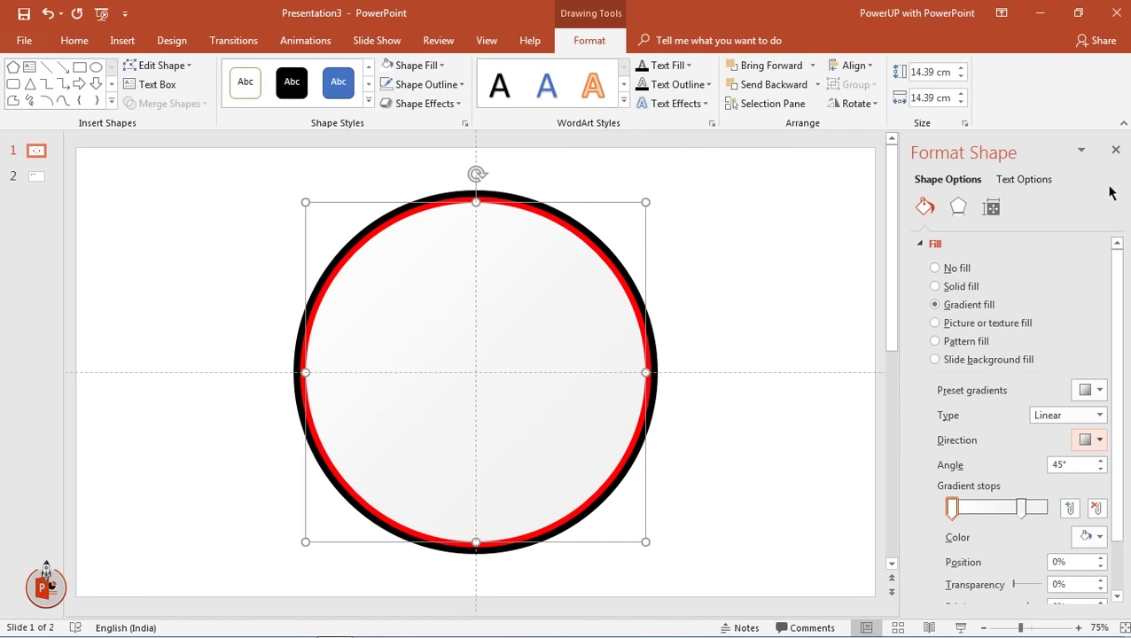
{"action": "left_click", "coordinate": [1116, 150]}
{"action": "left_click", "coordinate": [845, 273]}
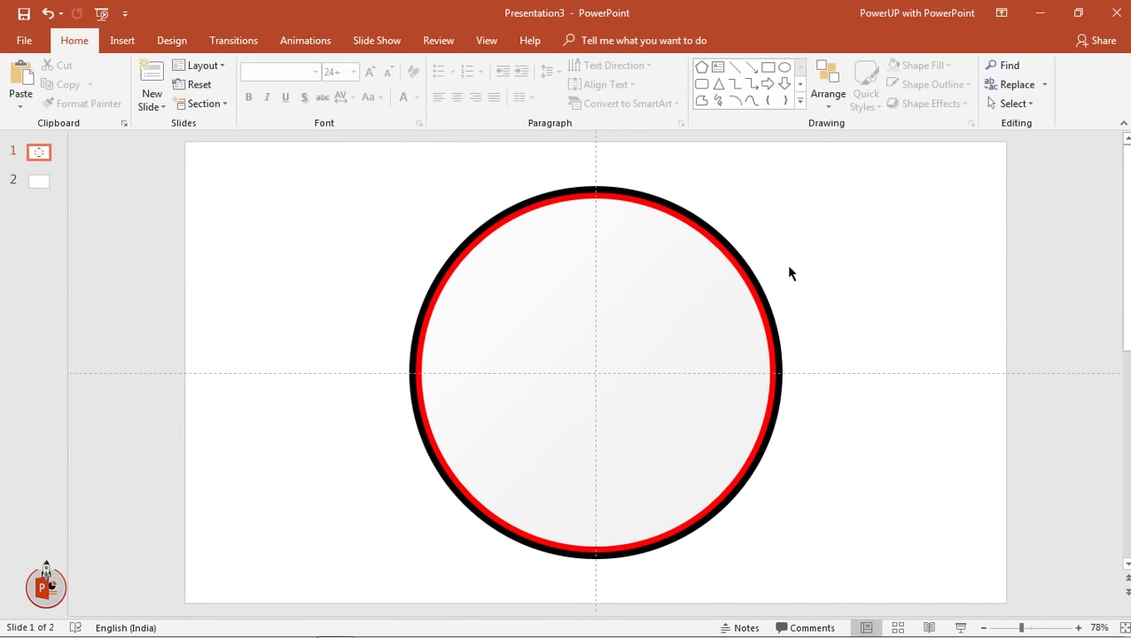
- Hide Oval 4 (black) and Oval 5 (red) in the Selection Pane
{"action": "left_click", "coordinate": [713, 230]}
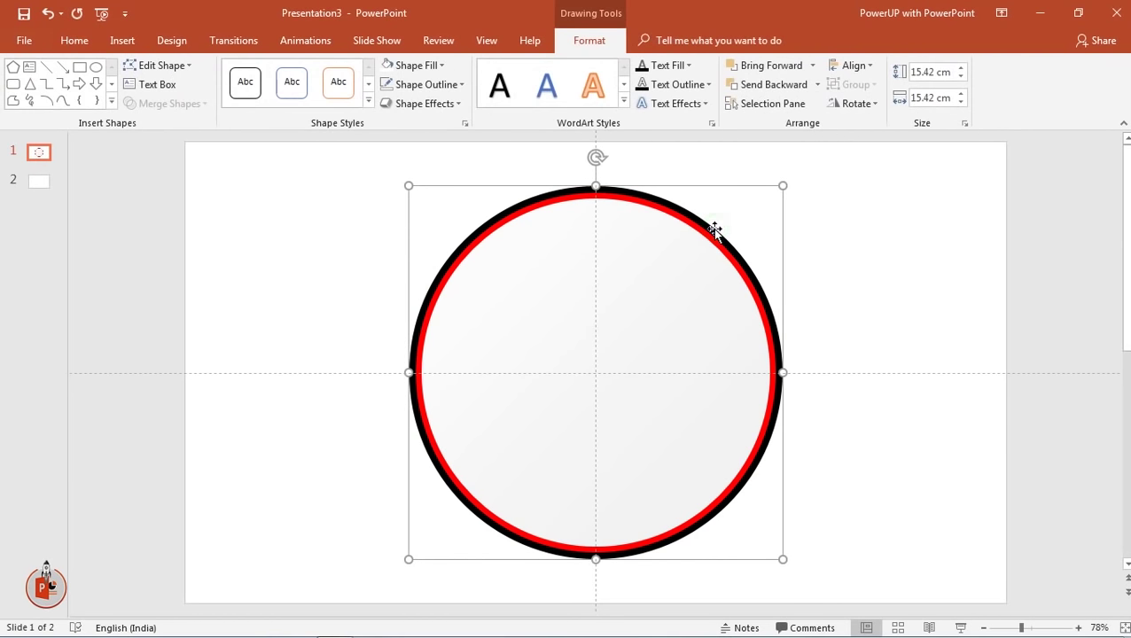
{"action": "left_click", "coordinate": [770, 107]}
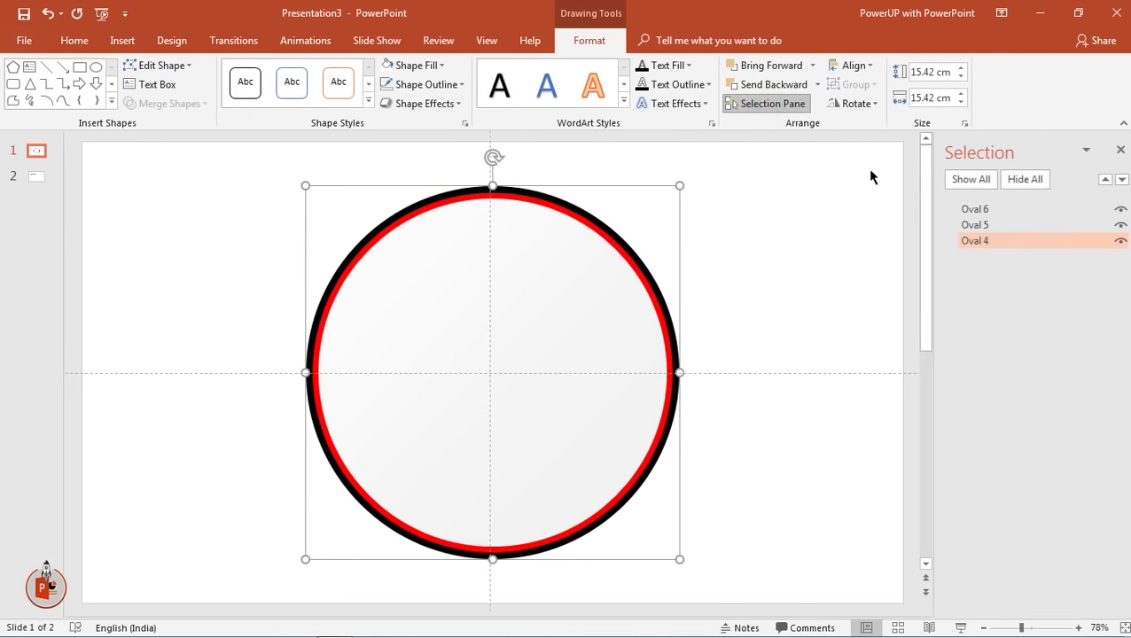
{"action": "left_click", "coordinate": [1117, 243]}
{"action": "left_click", "coordinate": [619, 246]}
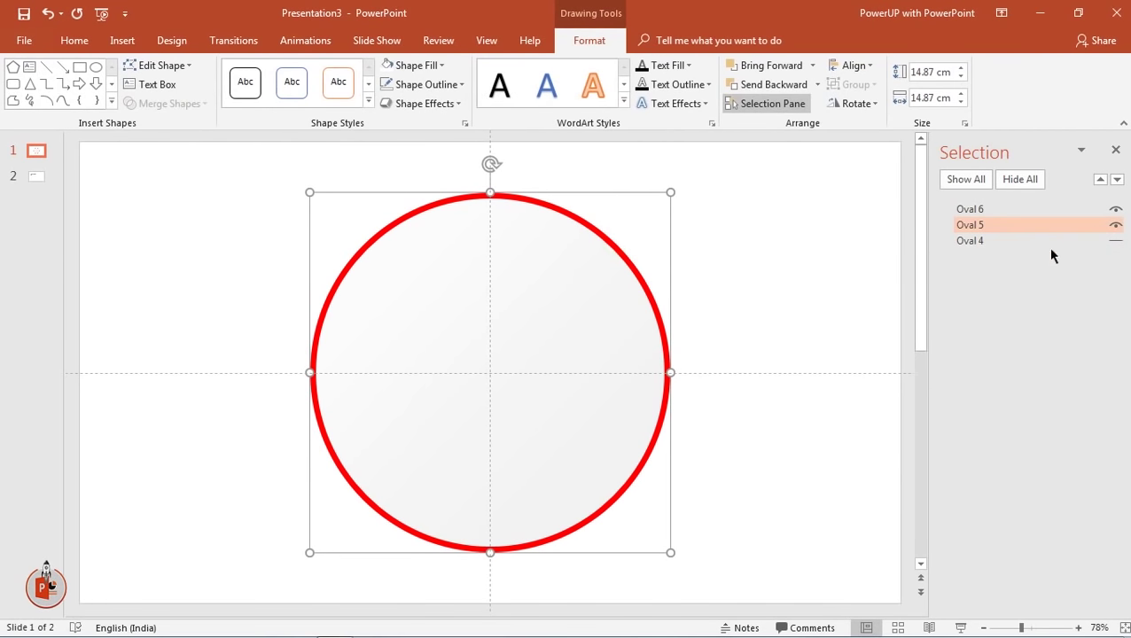
{"action": "left_click", "coordinate": [1114, 226]}
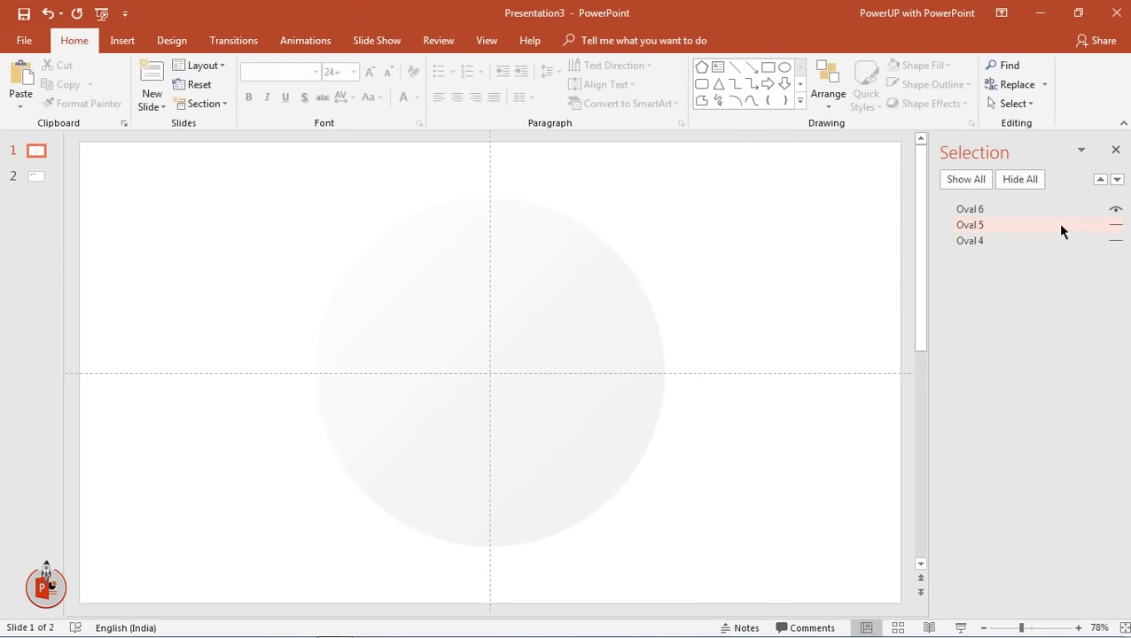
{"action": "left_click", "coordinate": [1116, 150]}
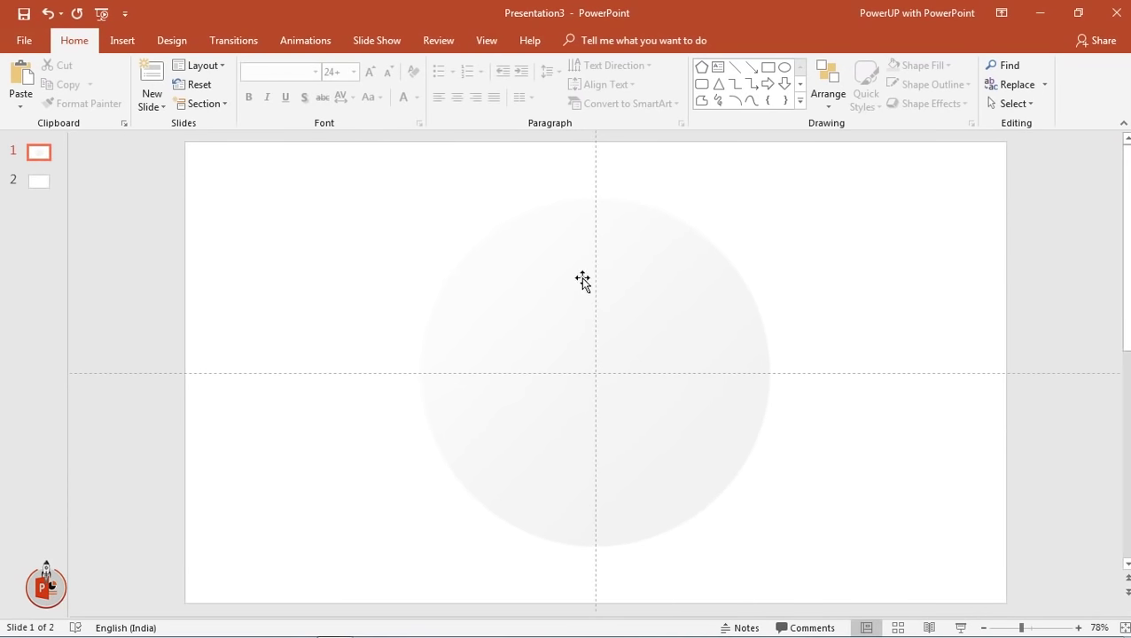
- Draw a 14.39 × 0.13 cm vertical rectangle bar through the circle, centred horizontally, with no outline
{"action": "left_click", "coordinate": [122, 40]}
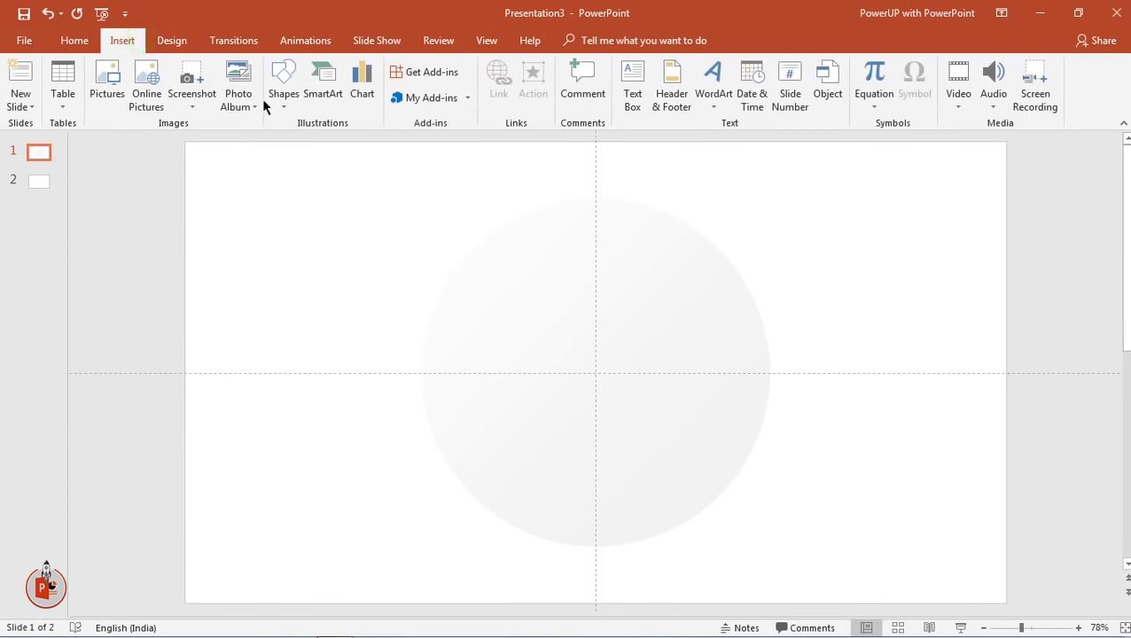
{"action": "left_click", "coordinate": [280, 108]}
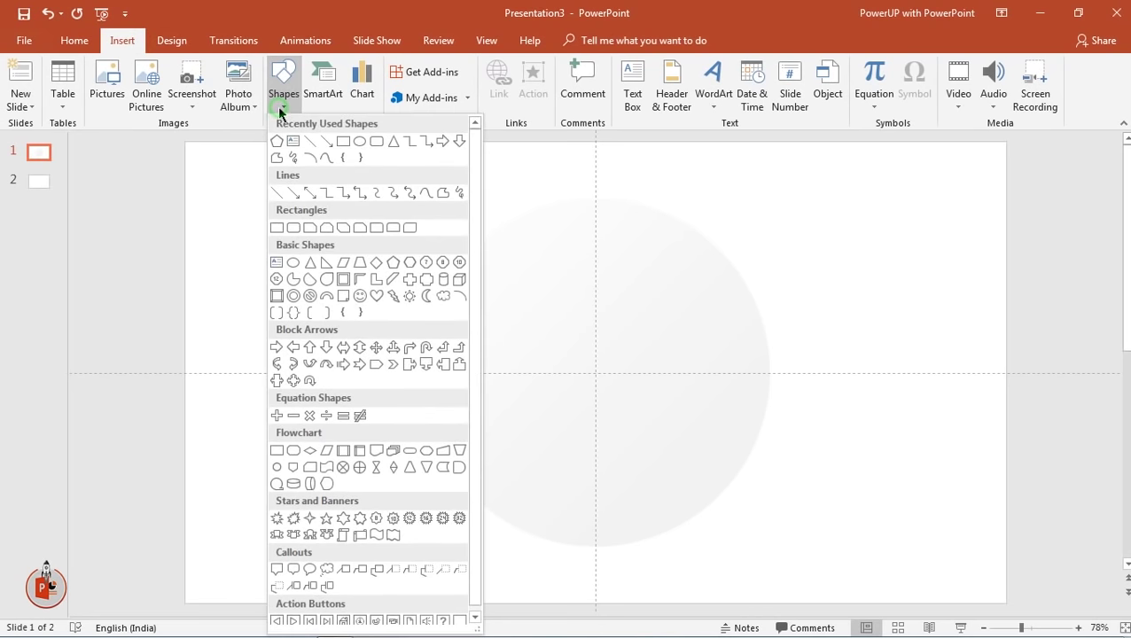
{"action": "left_click", "coordinate": [343, 142]}
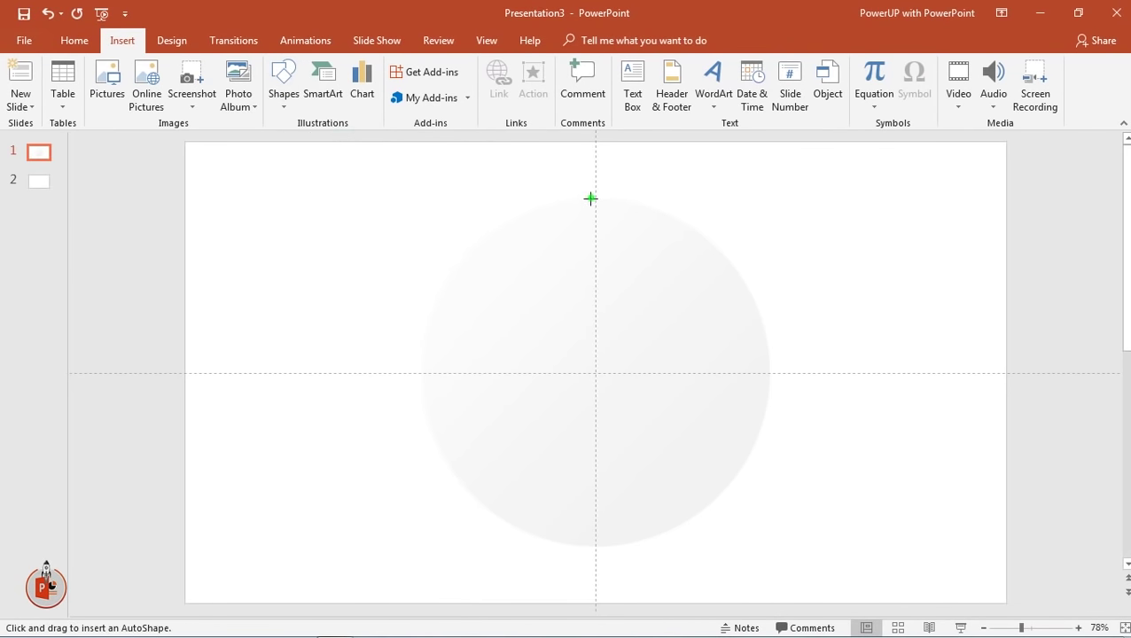
{"action": "left_click_drag", "start_coordinate": [590, 199], "coordinate": [598, 544]}
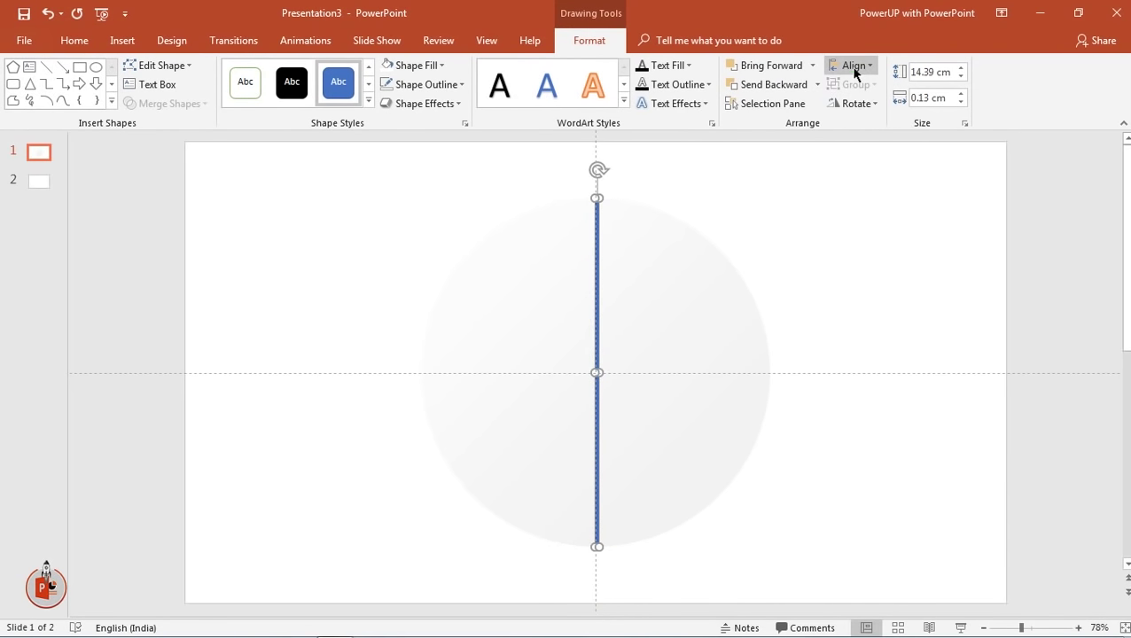
{"action": "left_click", "coordinate": [856, 68]}
{"action": "left_click", "coordinate": [858, 112]}
{"action": "left_click", "coordinate": [423, 85]}
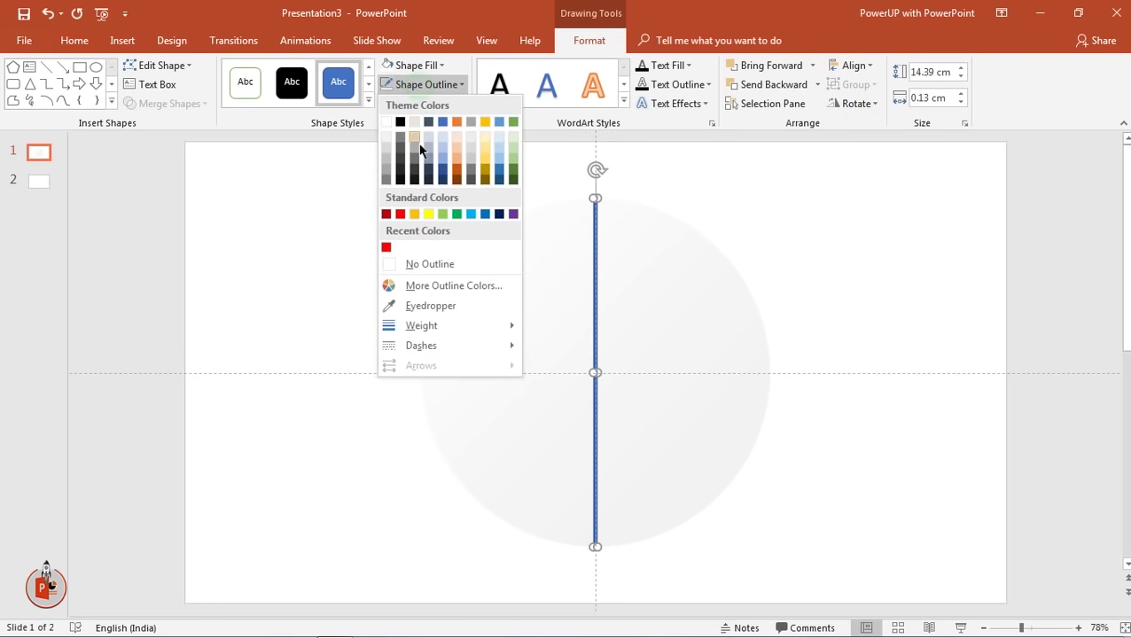
{"action": "left_click", "coordinate": [415, 262]}
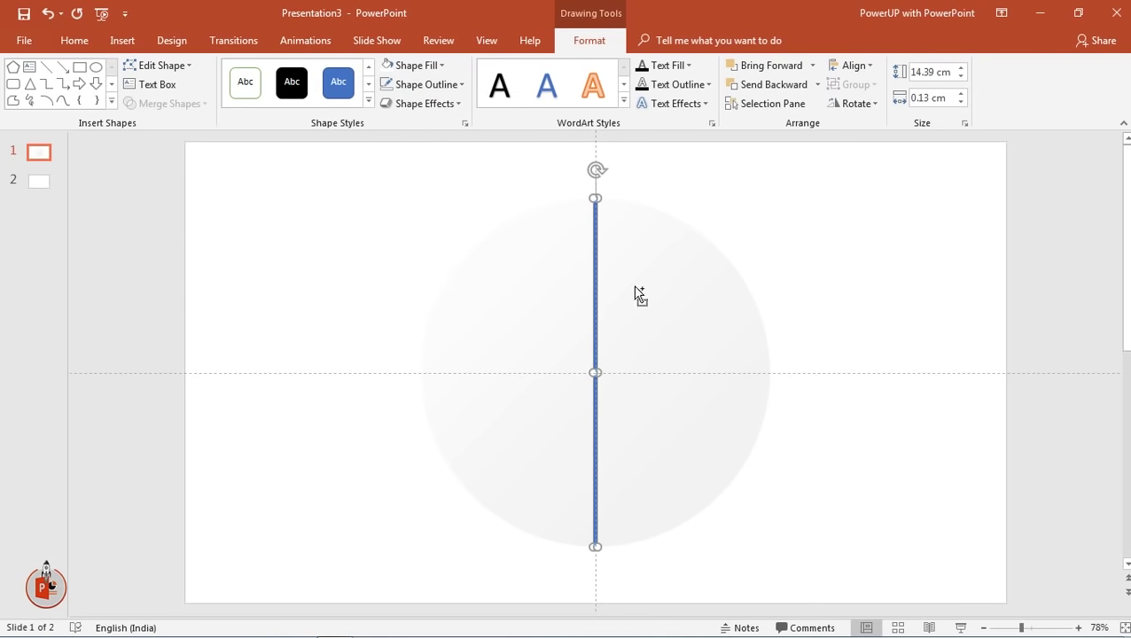
{"action": "scroll", "coordinate": [635, 288], "scroll_direction": "up", "scroll_amount": 2}
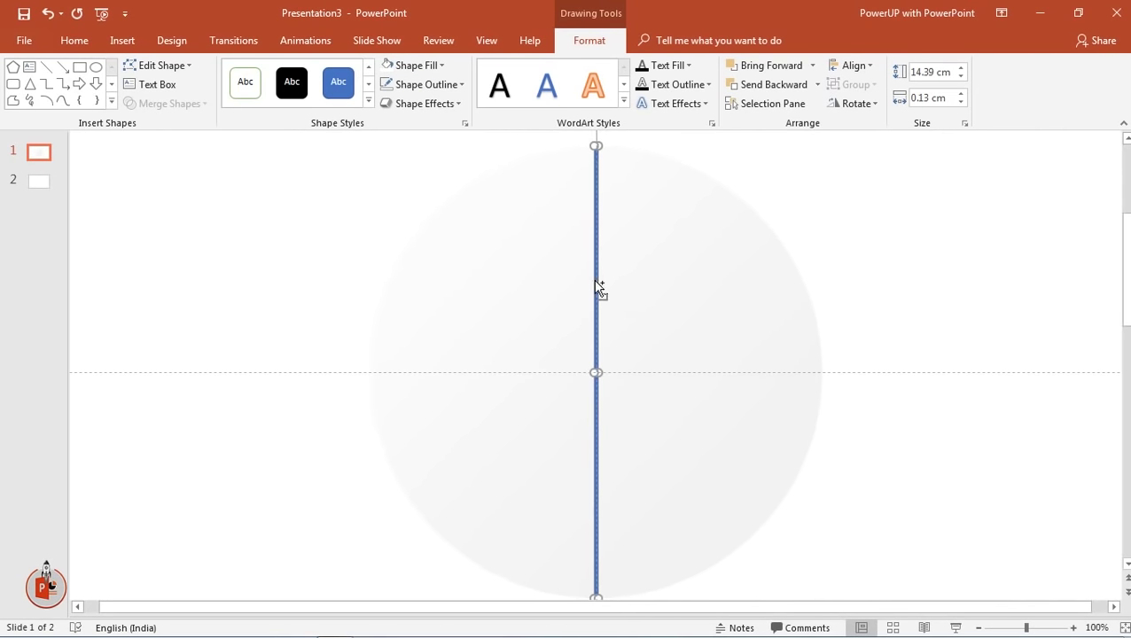
- Duplicate the vertical bar and rotate the copy by 30°
{"action": "key", "text": "ctrl+d"}
{"action": "left_click", "coordinate": [856, 104]}
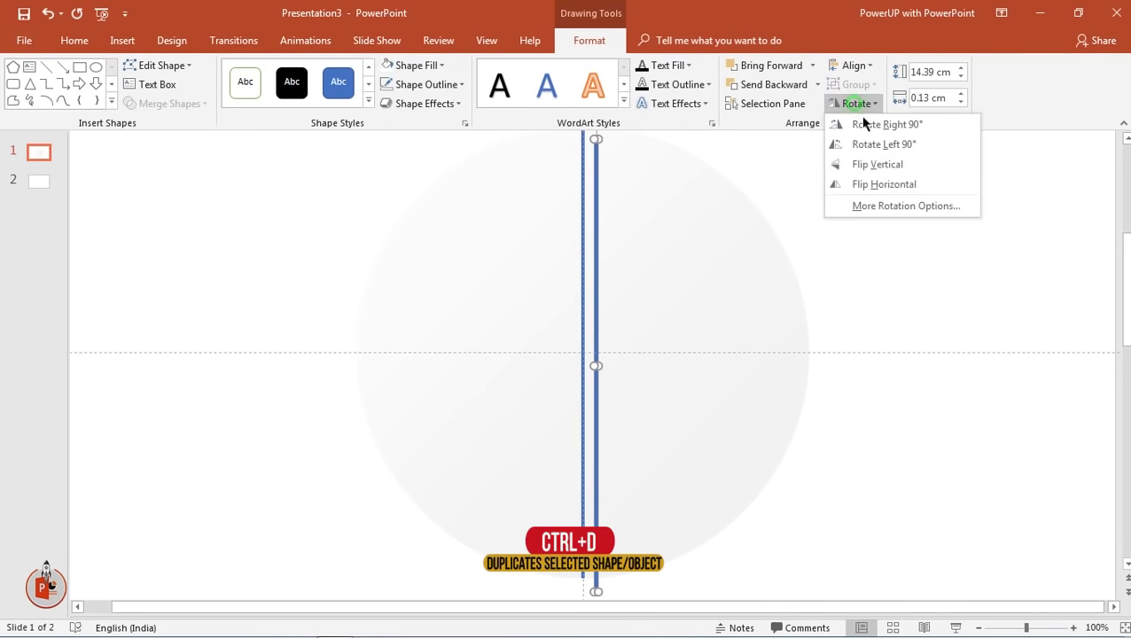
{"action": "left_click", "coordinate": [876, 204]}
{"action": "type", "text": "30"}
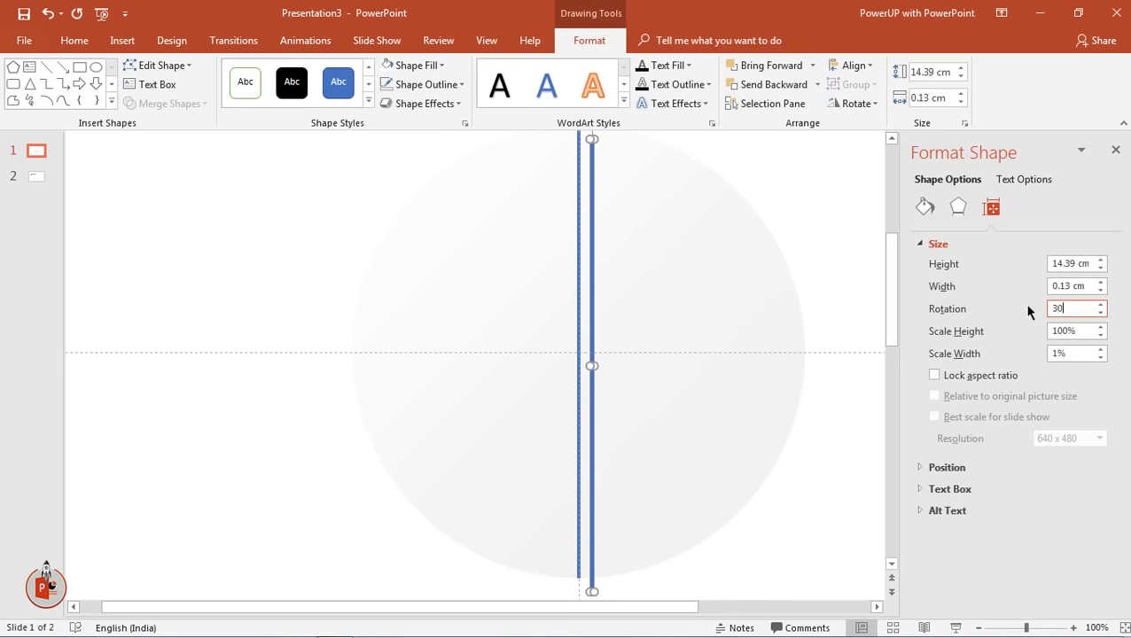
{"action": "key", "text": "Return"}
- Drag the 30° bar until its centre sits on the vertical bar's centre
{"action": "left_click_drag", "start_coordinate": [648, 268], "coordinate": [631, 257]}
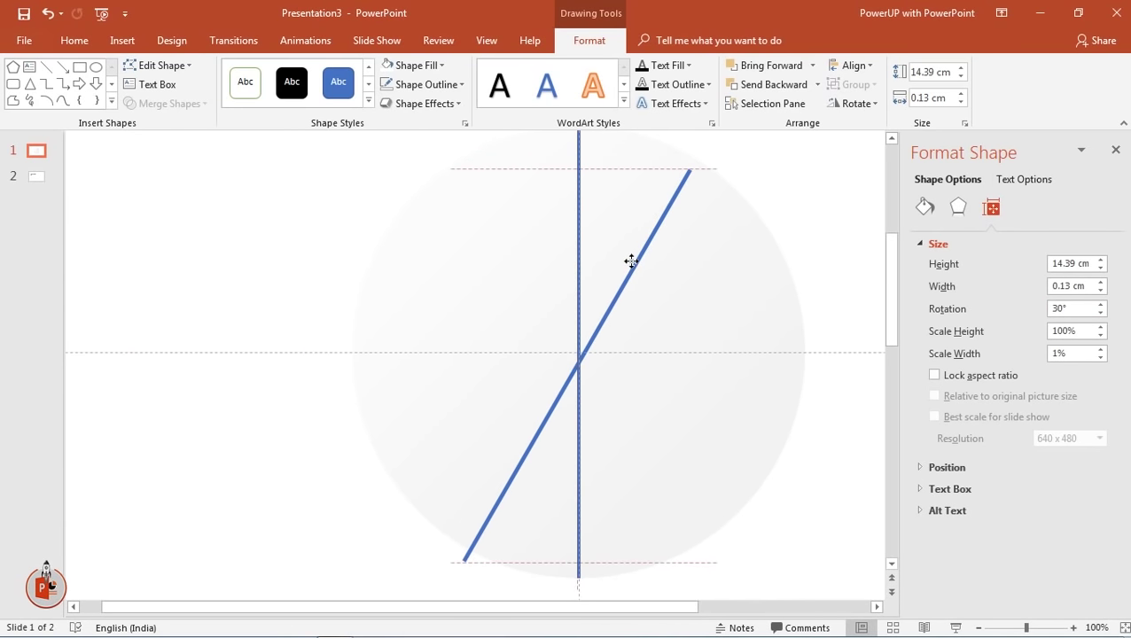
{"action": "left_click_drag", "start_coordinate": [631, 257], "coordinate": [633, 256]}
{"action": "left_click", "coordinate": [810, 211]}
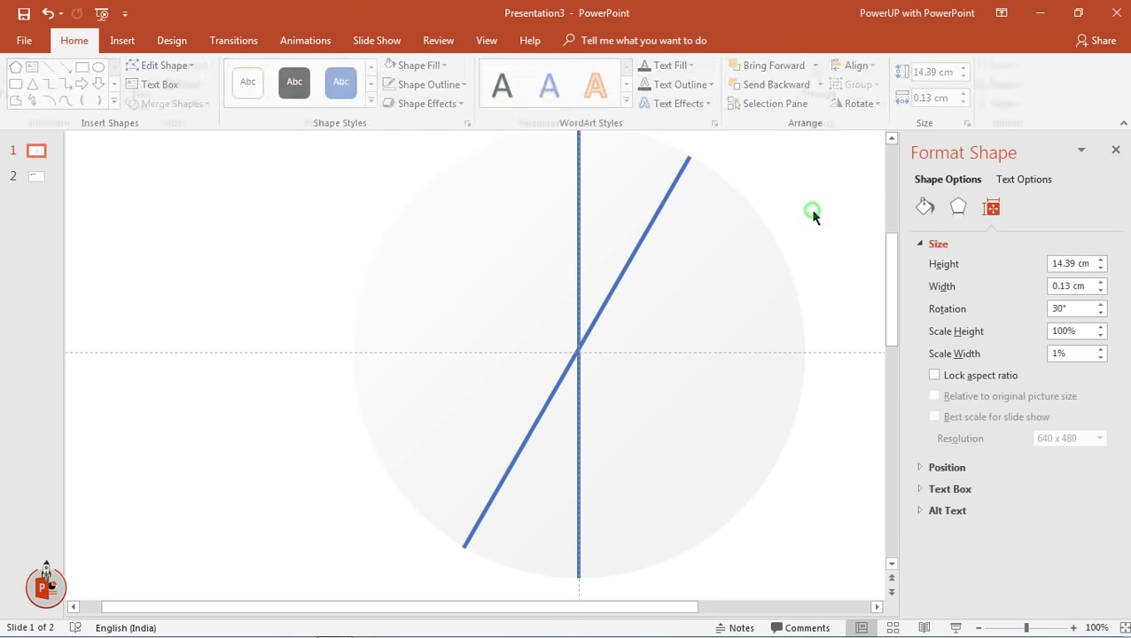
{"action": "left_click", "coordinate": [621, 276]}
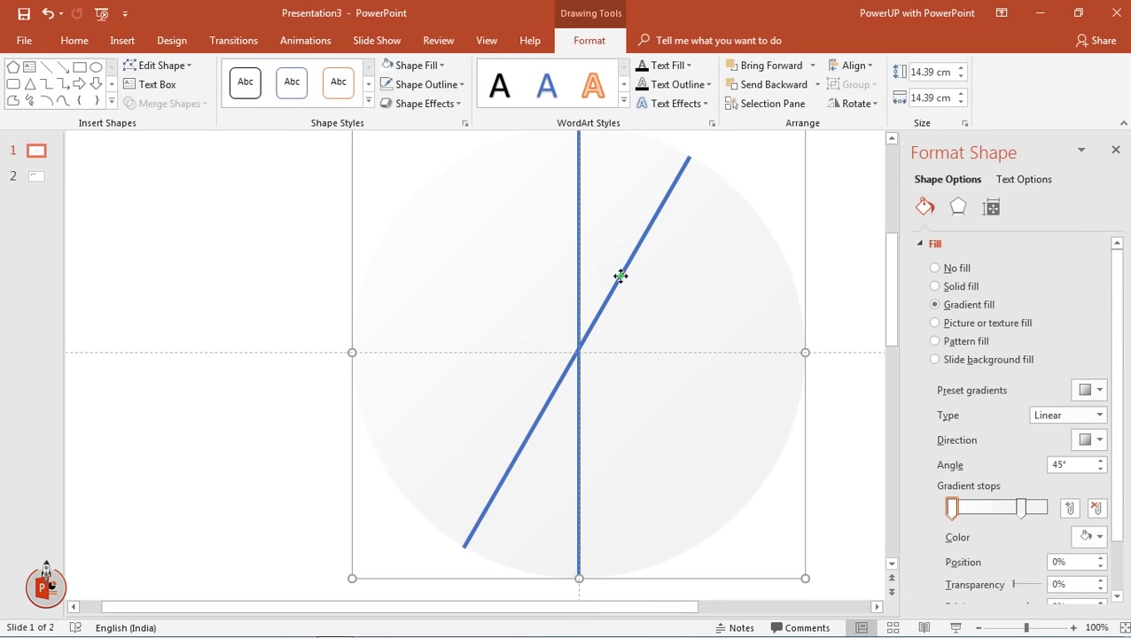
{"action": "left_click", "coordinate": [619, 274]}
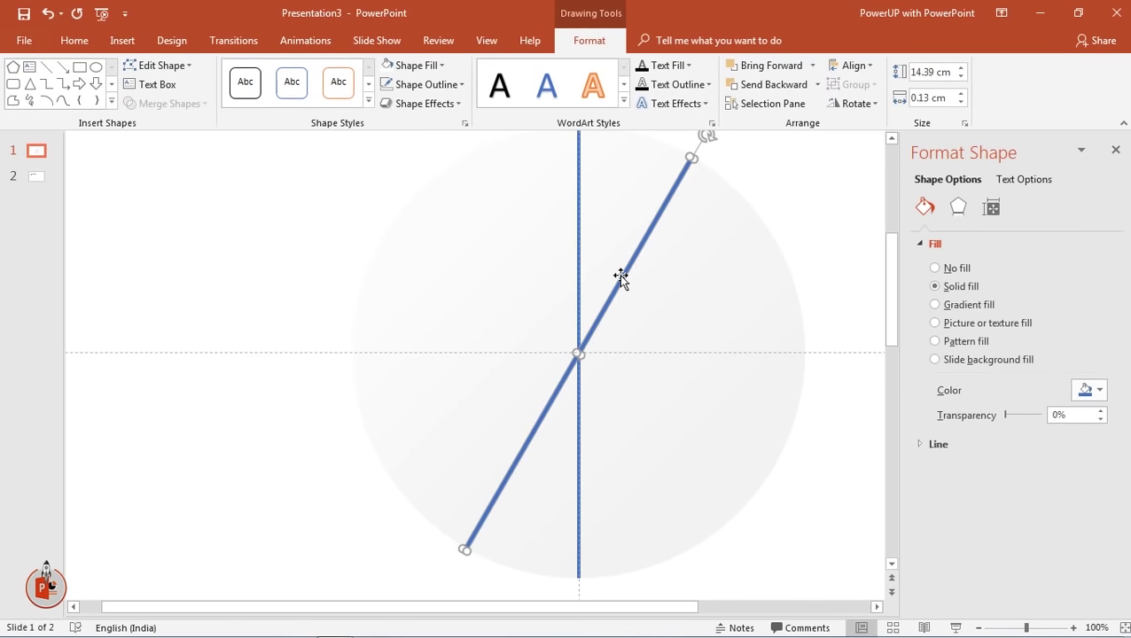
{"action": "left_click", "coordinate": [765, 196]}
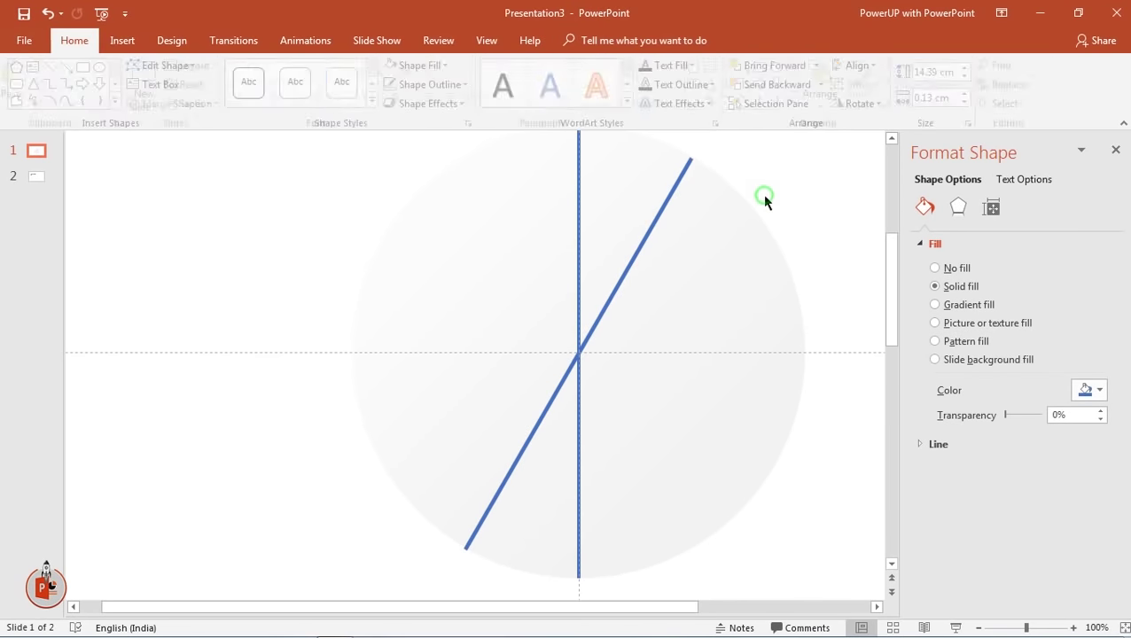
{"action": "left_click", "coordinate": [617, 276]}
{"action": "left_click", "coordinate": [621, 278]}
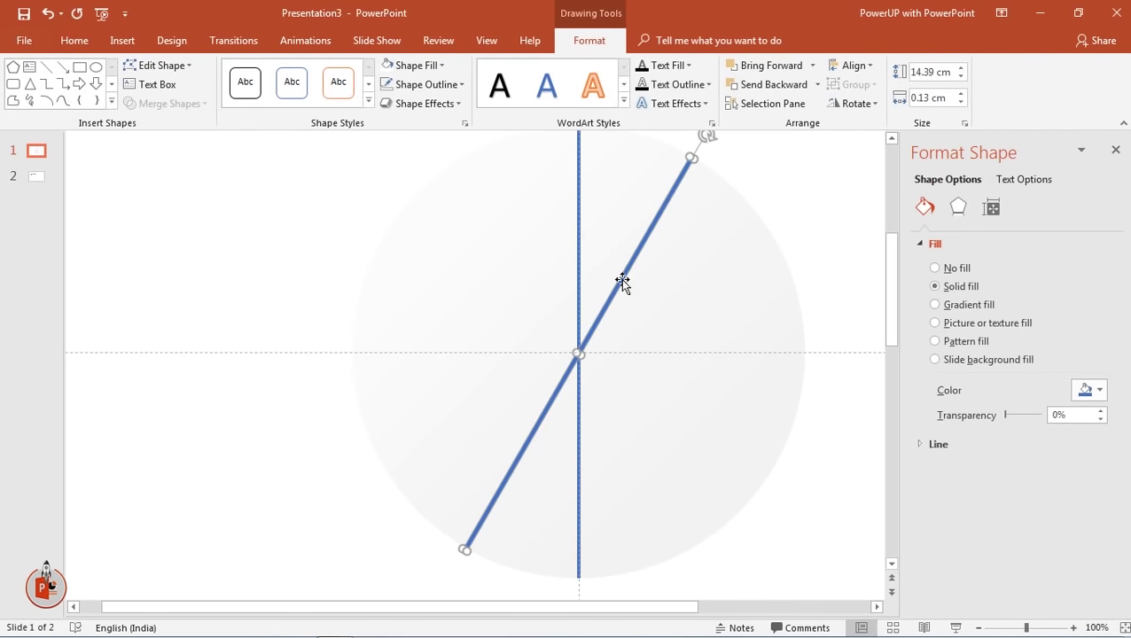
{"action": "left_click", "coordinate": [777, 193]}
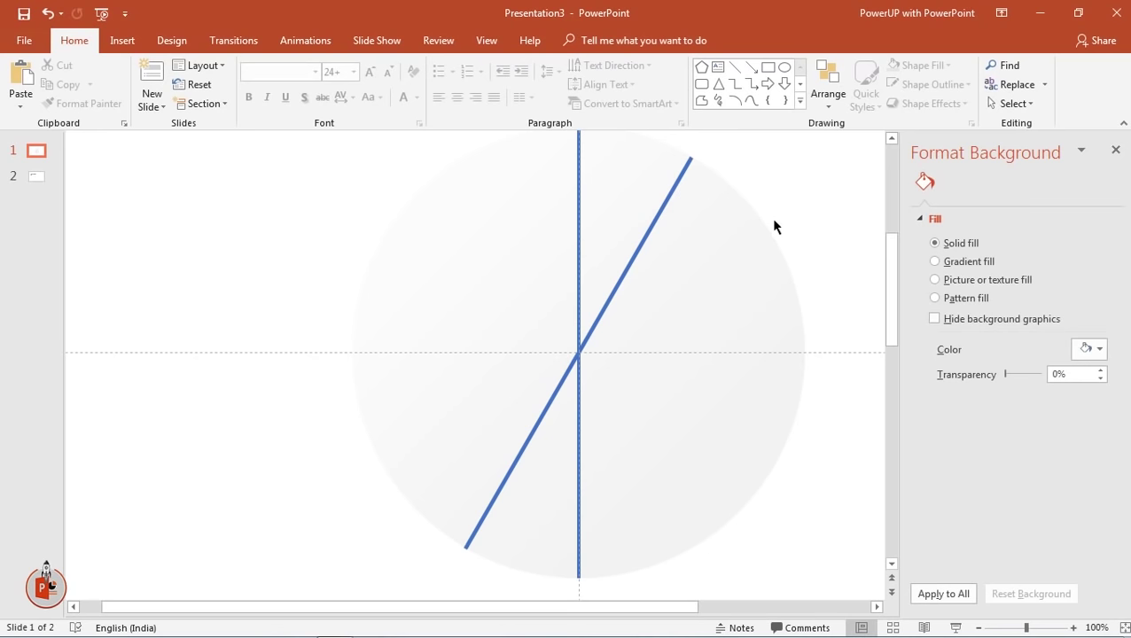
{"action": "scroll", "coordinate": [773, 227], "scroll_direction": "down", "scroll_amount": 2}
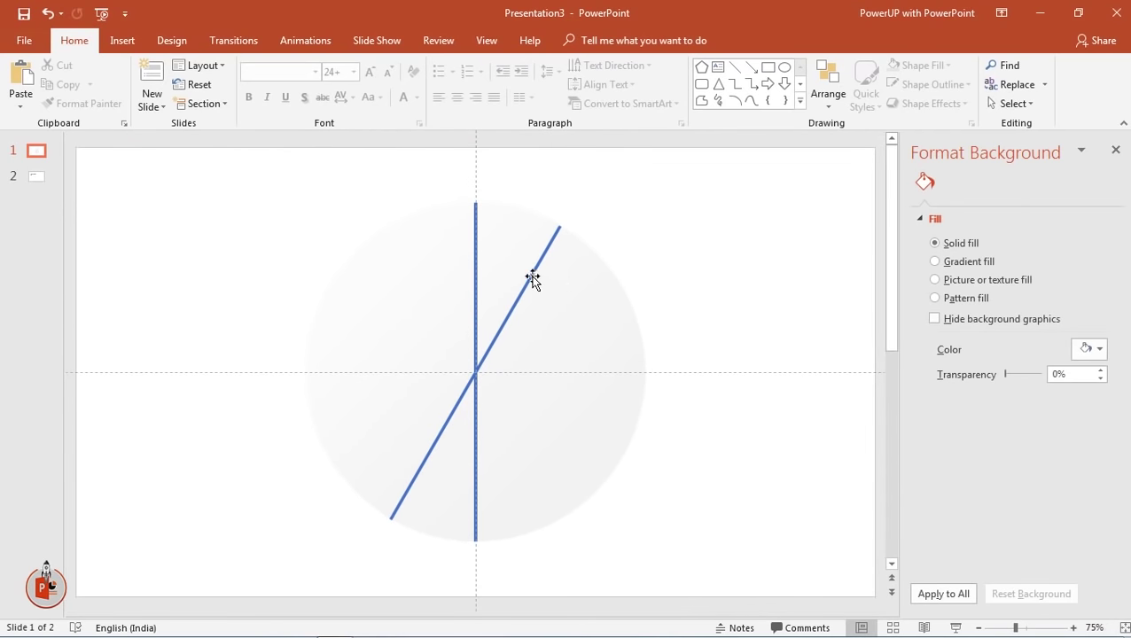
{"action": "left_click", "coordinate": [532, 278]}
- Duplicate the tilted bar, rotate the copy another 30° through the centre, and make a horizontal bar
{"action": "key", "text": "ctrl+d"}
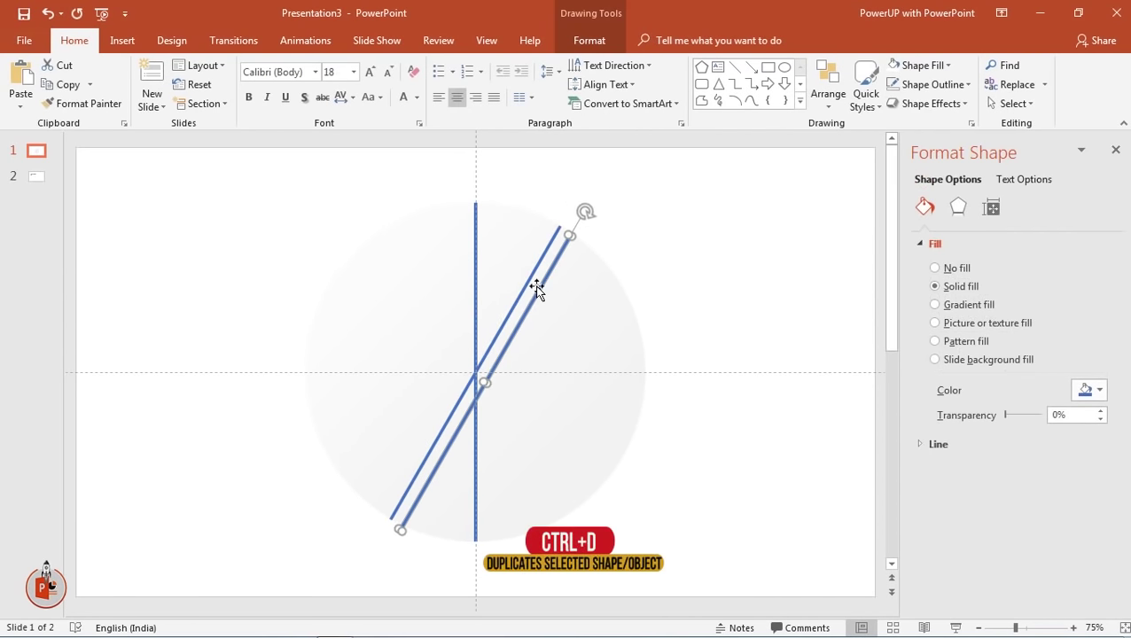
{"action": "key", "text": "alt+Right"}
{"action": "key", "text": "alt+Right"}
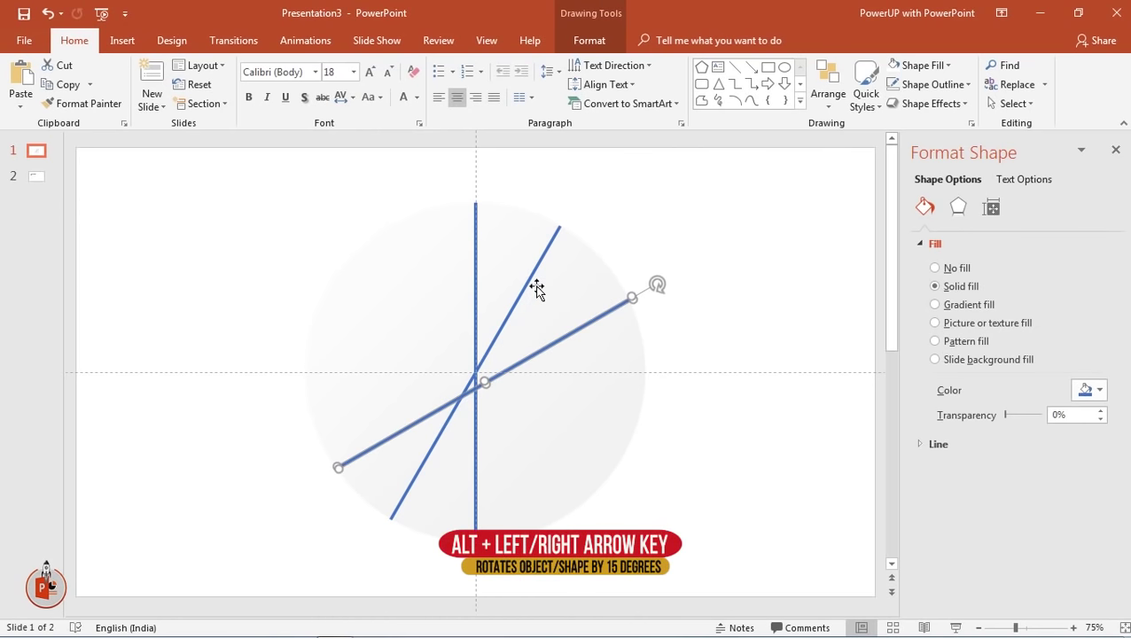
{"action": "mouse_move", "coordinate": [562, 340]}
{"action": "left_mouse_down"}
{"action": "mouse_move", "coordinate": [550, 333]}
{"action": "mouse_move", "coordinate": [556, 324]}
{"action": "left_mouse_up"}
{"action": "key", "text": "Escape"}
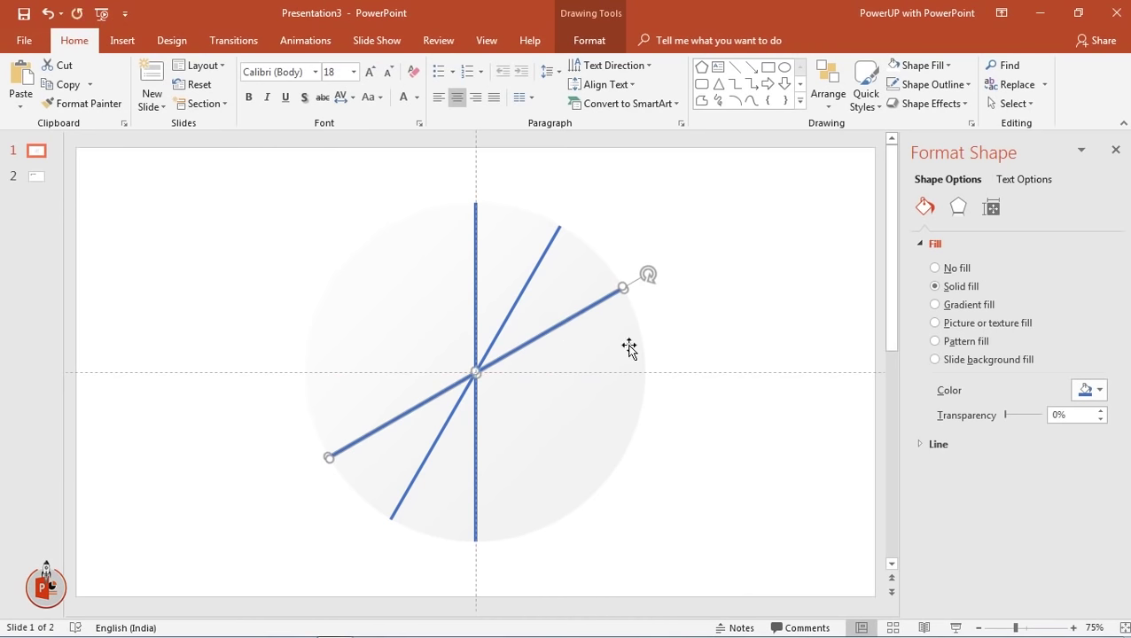
{"action": "key", "text": "alt+Right"}
{"action": "key", "text": "alt+Right"}
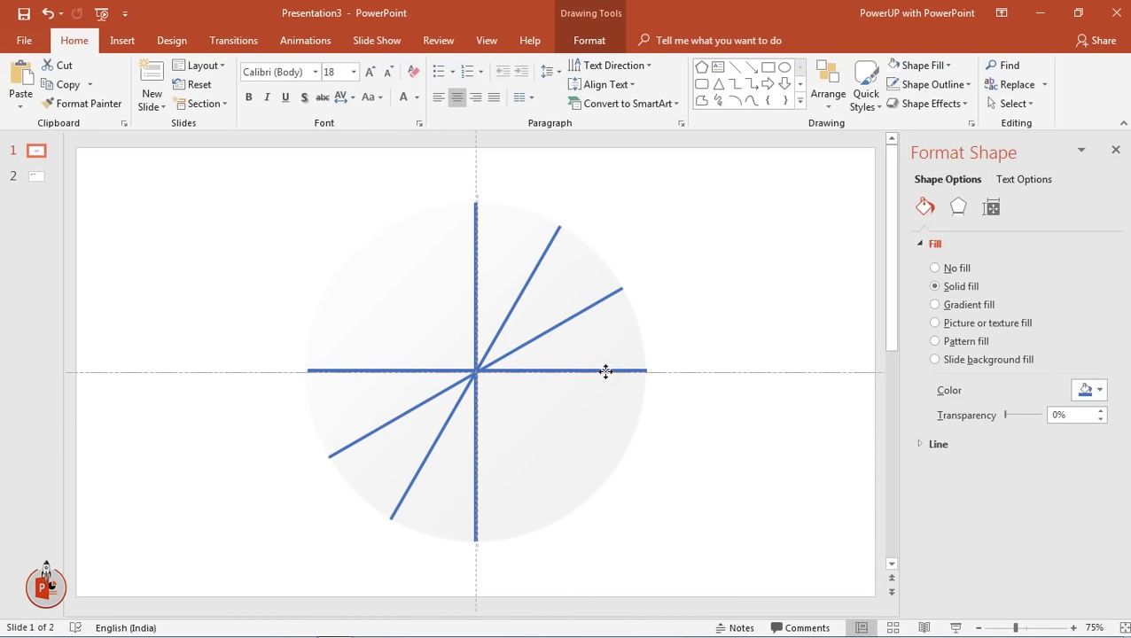
- Duplicate the horizontal bar, tilt it, flip it horizontally, and move it through the centre
{"action": "key", "text": "ctrl+d"}
{"action": "key", "text": "alt+Left"}
{"action": "key", "text": "alt+Left"}
{"action": "key", "text": "alt+Left"}
{"action": "left_click", "coordinate": [589, 40]}
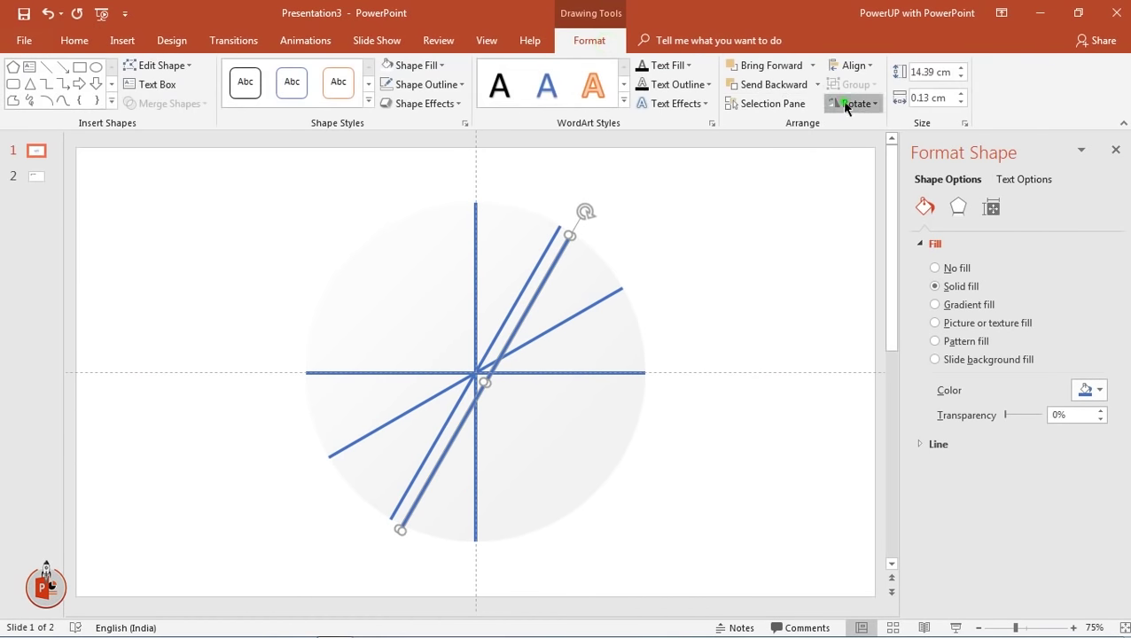
{"action": "left_click", "coordinate": [856, 103]}
{"action": "left_click", "coordinate": [878, 190]}
{"action": "mouse_move", "coordinate": [515, 429]}
{"action": "left_mouse_down"}
{"action": "mouse_move", "coordinate": [502, 424]}
{"action": "mouse_move", "coordinate": [513, 440]}
{"action": "left_mouse_up"}
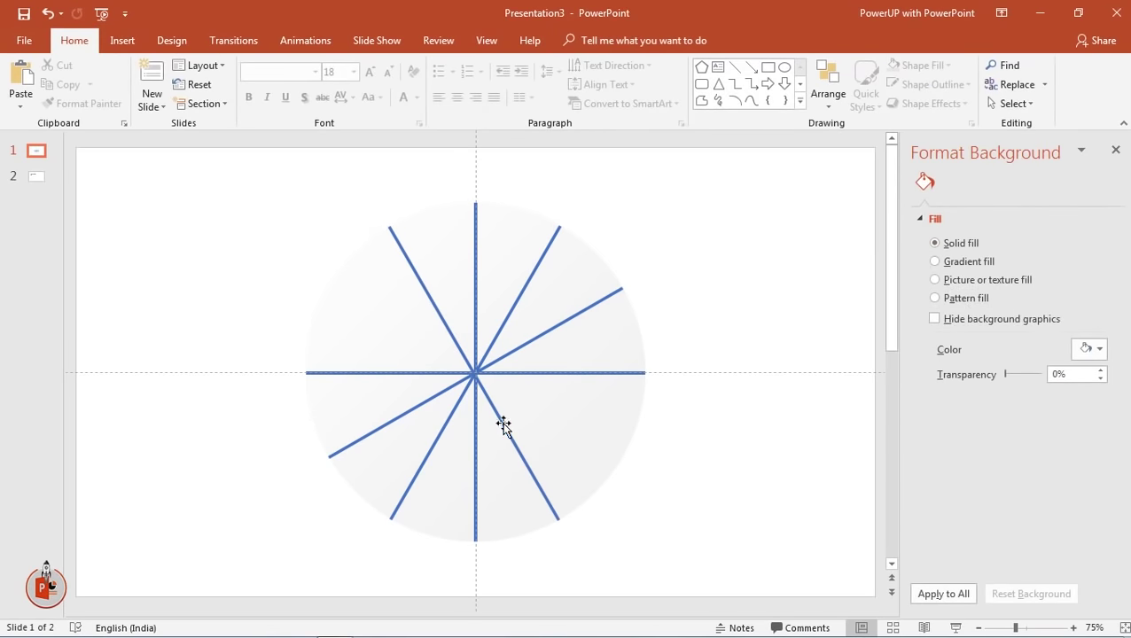
- Duplicate the shallow tilted bar, flip it horizontally, and move it through the centre
{"action": "left_click", "coordinate": [560, 326]}
{"action": "left_click", "coordinate": [560, 326]}
{"action": "key", "text": "ctrl+d"}
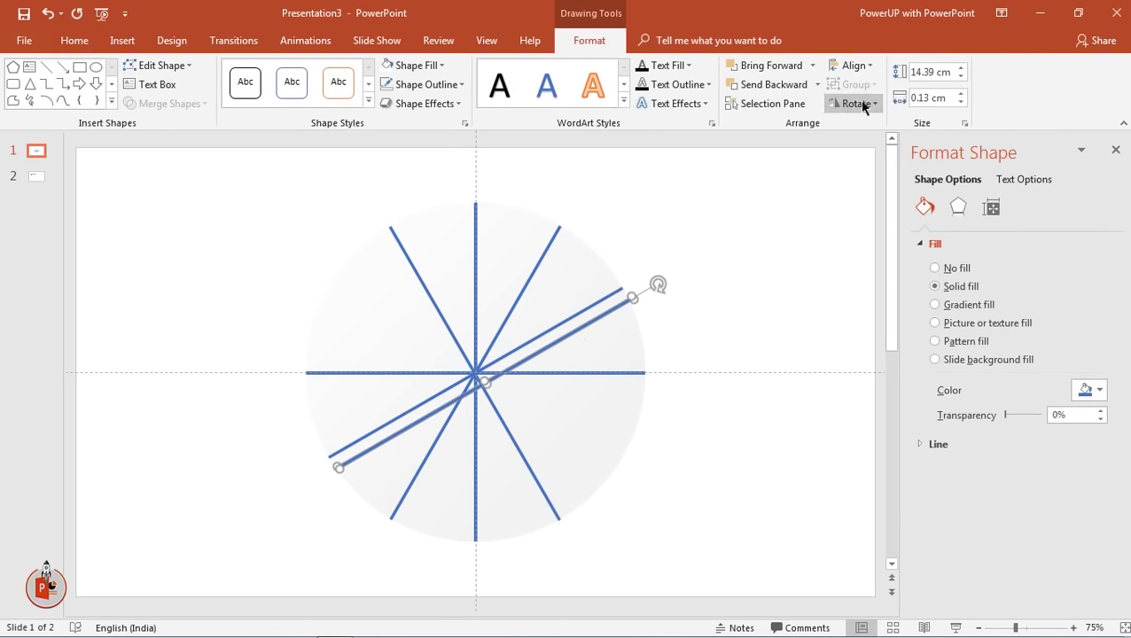
{"action": "left_click", "coordinate": [856, 103]}
{"action": "left_click", "coordinate": [877, 190]}
{"action": "left_click_drag", "start_coordinate": [561, 417], "coordinate": [552, 412]}
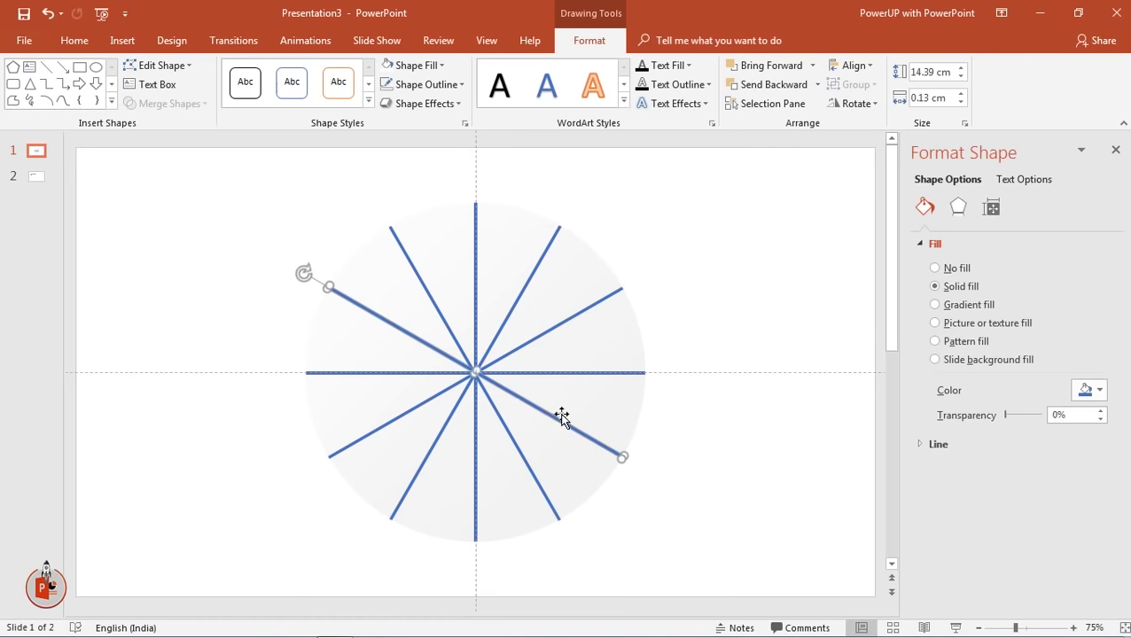
{"action": "left_click", "coordinate": [743, 391]}
- Draw a small oval beside the clock with black fill and no outline
{"action": "left_click", "coordinate": [133, 42]}
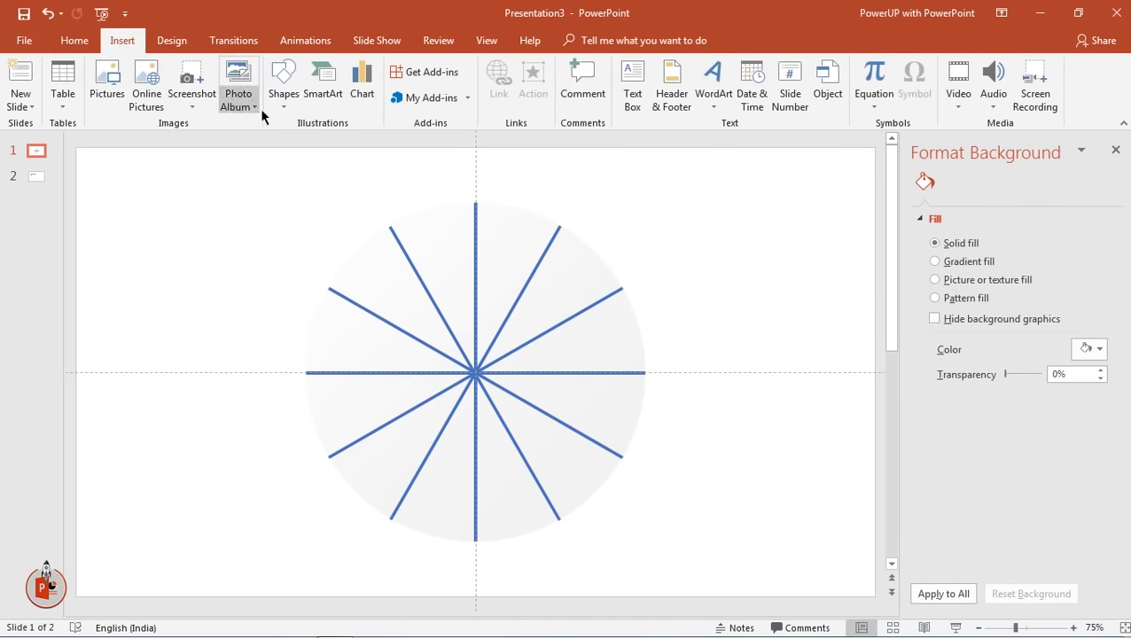
{"action": "left_click", "coordinate": [283, 88]}
{"action": "left_click", "coordinate": [359, 144]}
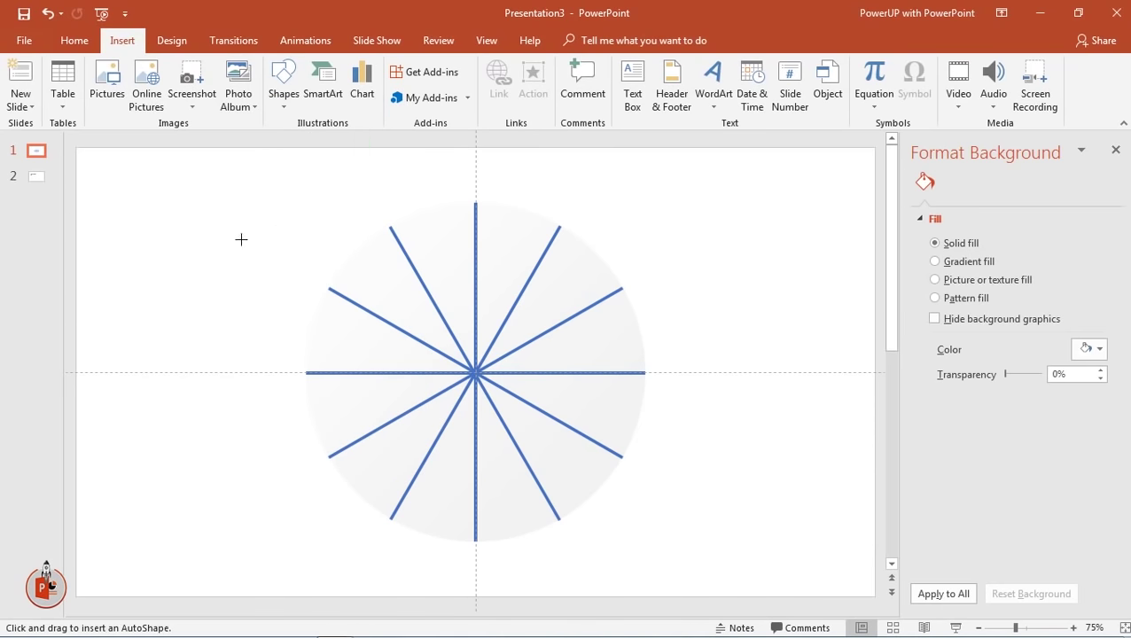
{"action": "left_click_drag", "start_coordinate": [241, 239], "coordinate": [304, 303]}
{"action": "left_click", "coordinate": [426, 66]}
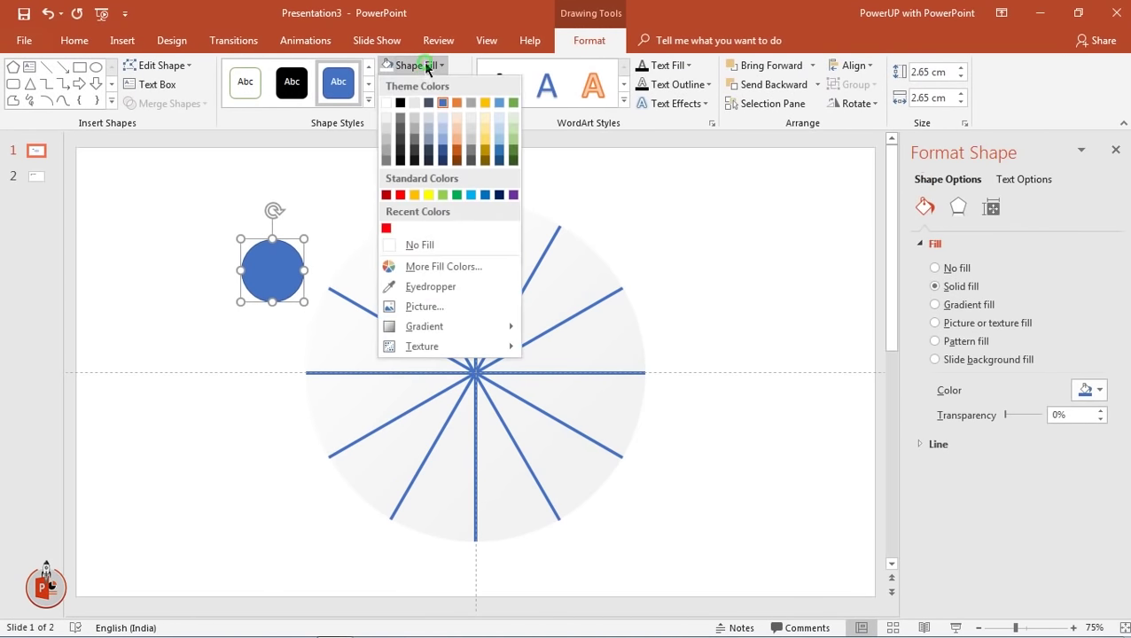
{"action": "left_click", "coordinate": [400, 103]}
{"action": "left_click", "coordinate": [415, 85]}
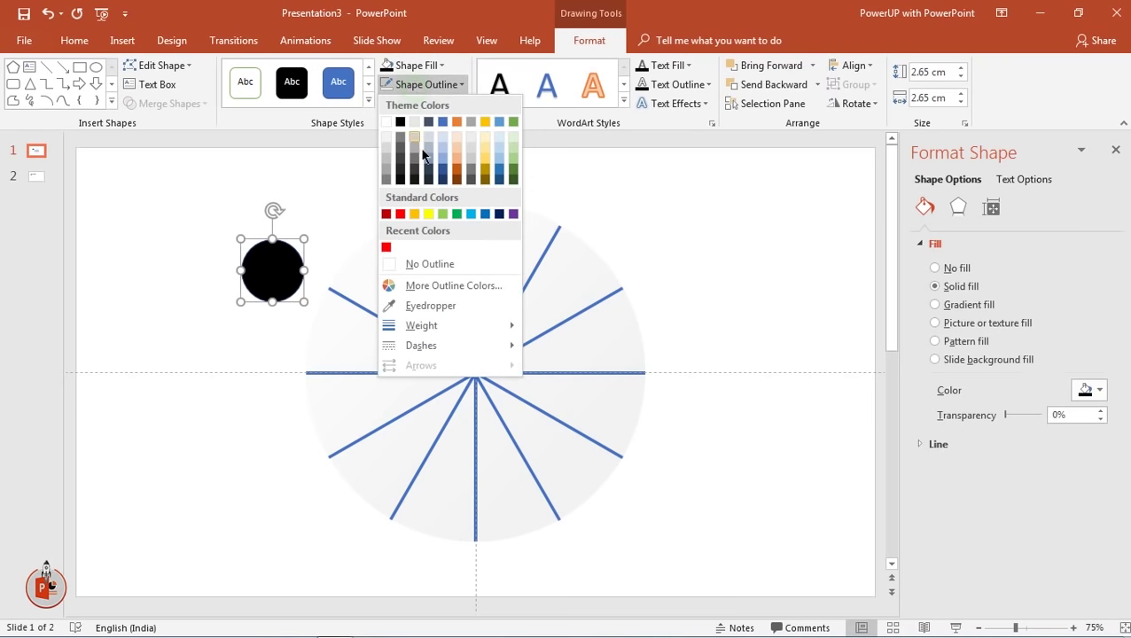
{"action": "left_click", "coordinate": [411, 263]}
- Align the black circle to the slide's center and middle and enlarge it to 14.39 cm
{"action": "left_click_drag", "start_coordinate": [278, 263], "coordinate": [481, 364]}
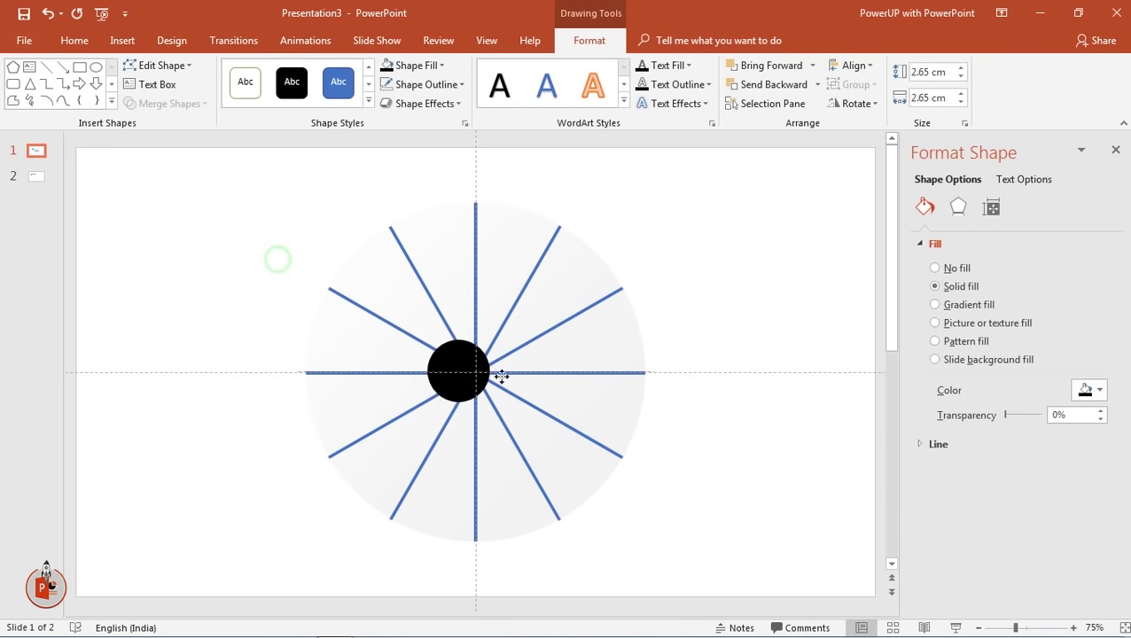
{"action": "left_click", "coordinate": [853, 65]}
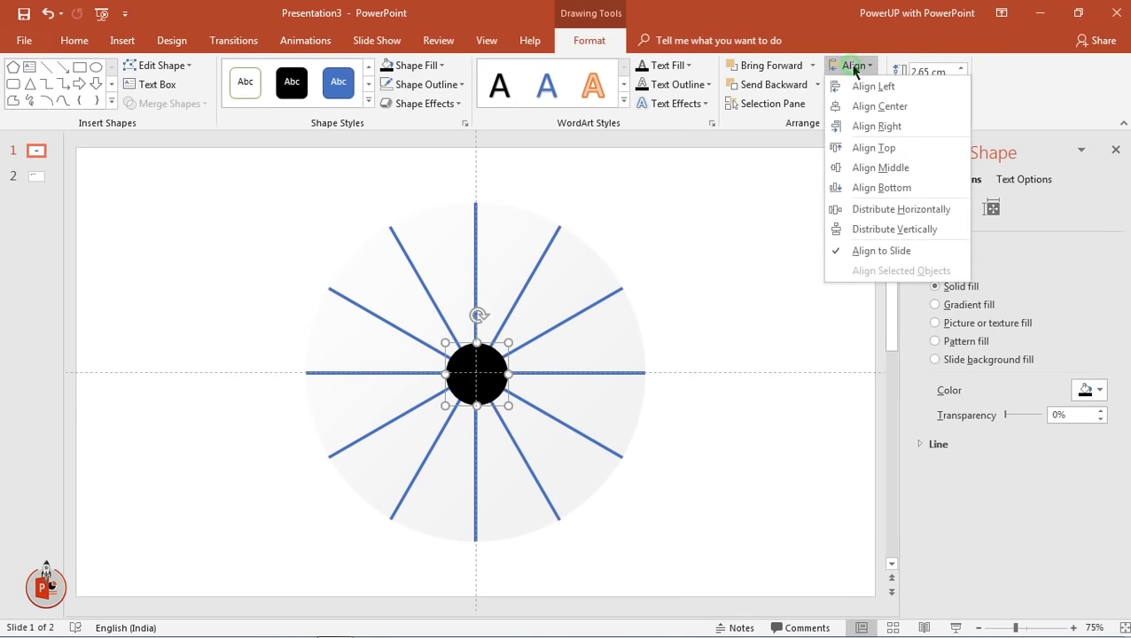
{"action": "left_click", "coordinate": [856, 106]}
{"action": "left_click", "coordinate": [853, 66]}
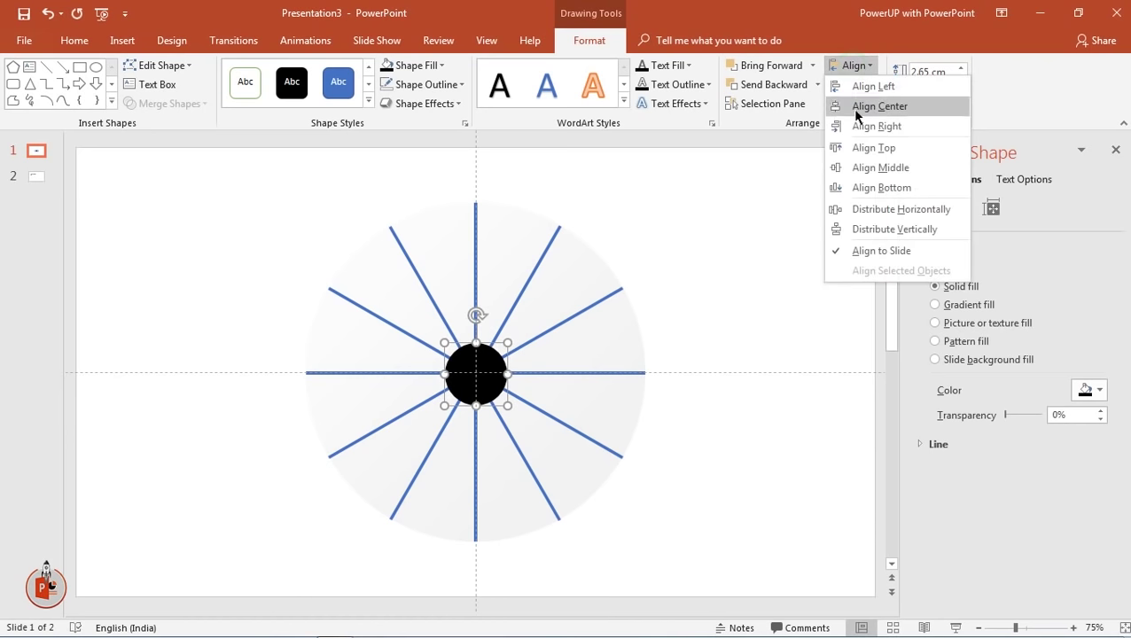
{"action": "left_click", "coordinate": [854, 168]}
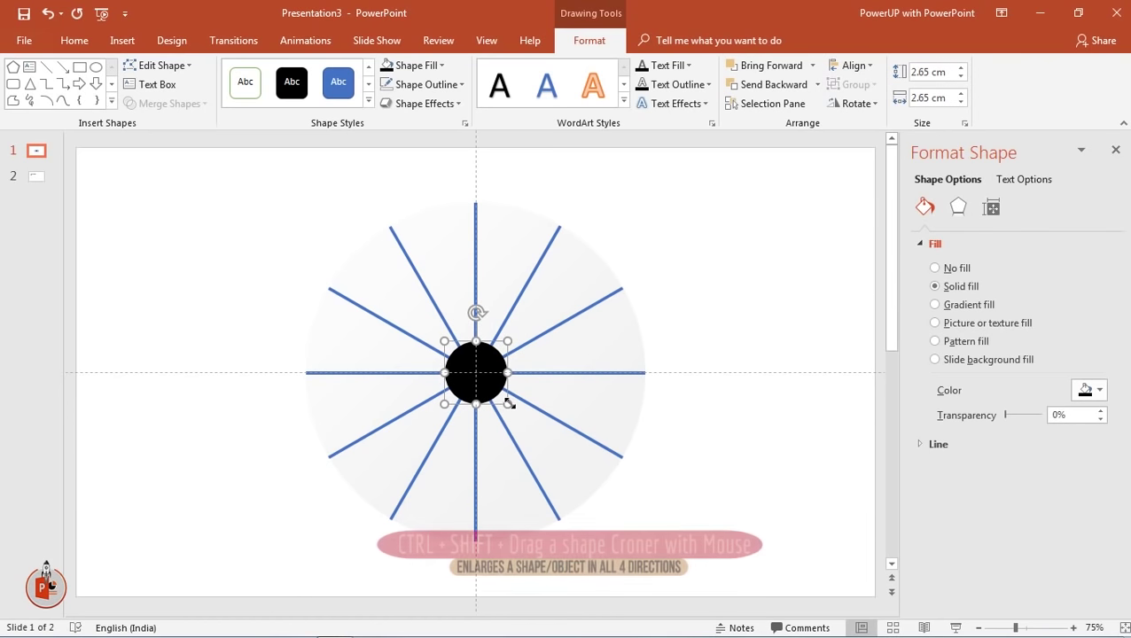
{"action": "left_click_drag", "start_coordinate": [507, 403], "coordinate": [636, 487], "text": "ctrl+shift"}
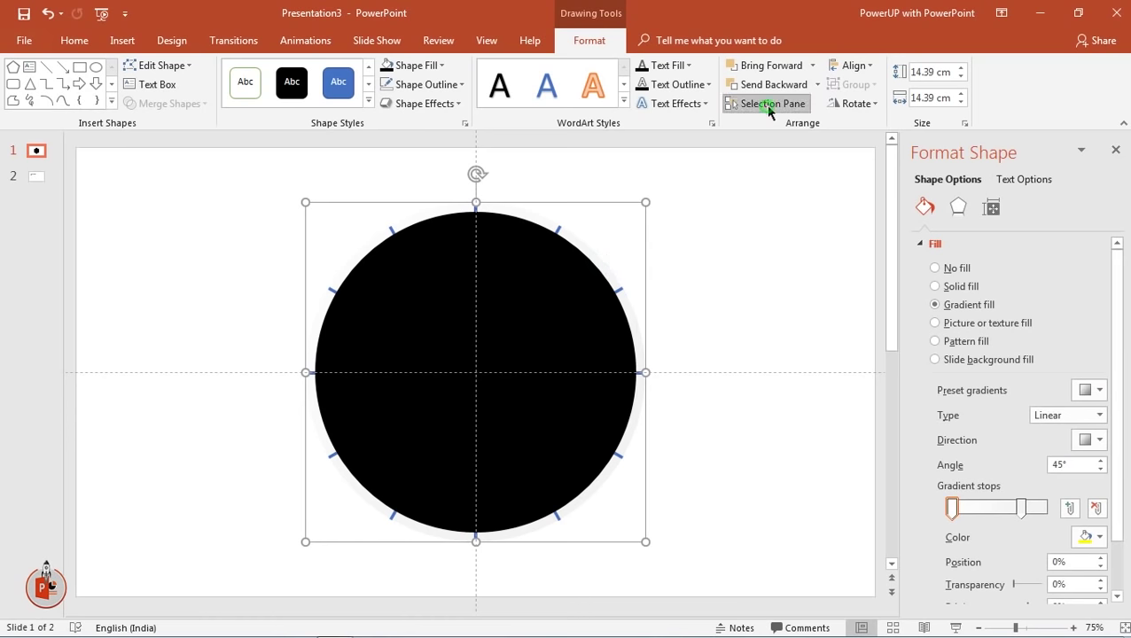
- Hide Oval 6 in the Selection Pane, then drag-select the spokes and circle together
{"action": "left_click", "coordinate": [768, 104]}
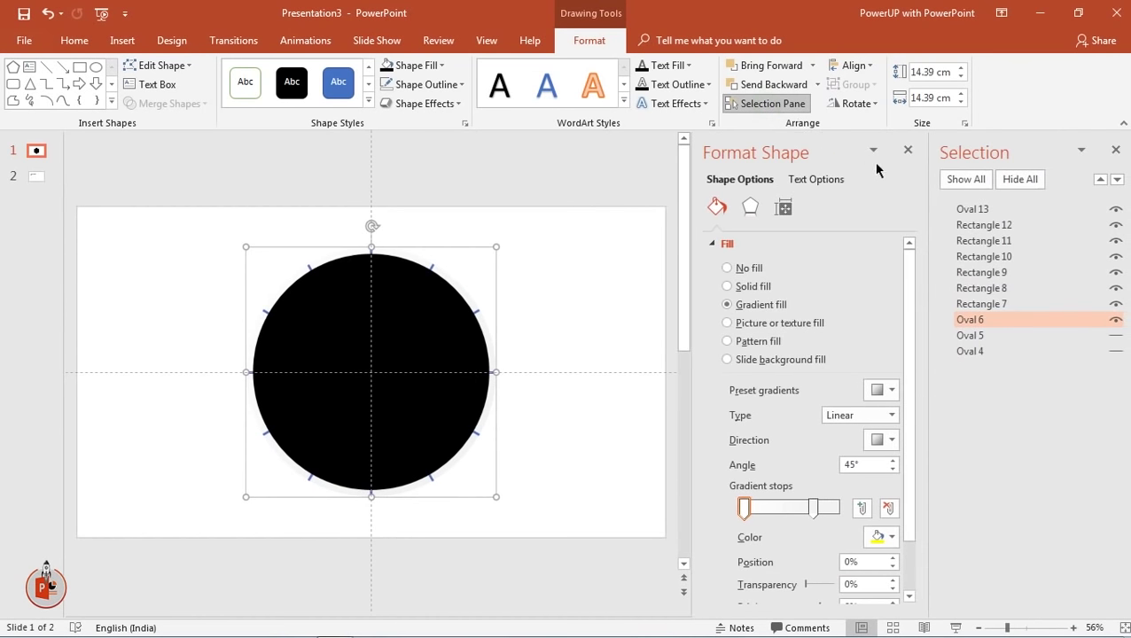
{"action": "left_click", "coordinate": [1116, 319]}
{"action": "left_click", "coordinate": [1117, 151]}
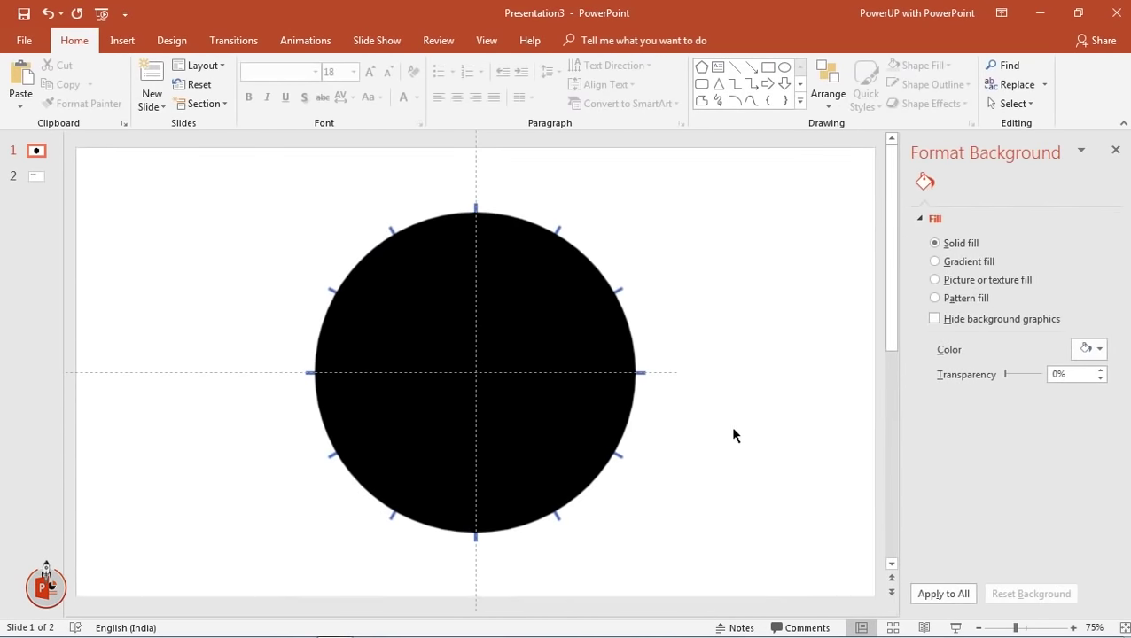
{"action": "left_click_drag", "start_coordinate": [685, 556], "coordinate": [286, 165]}
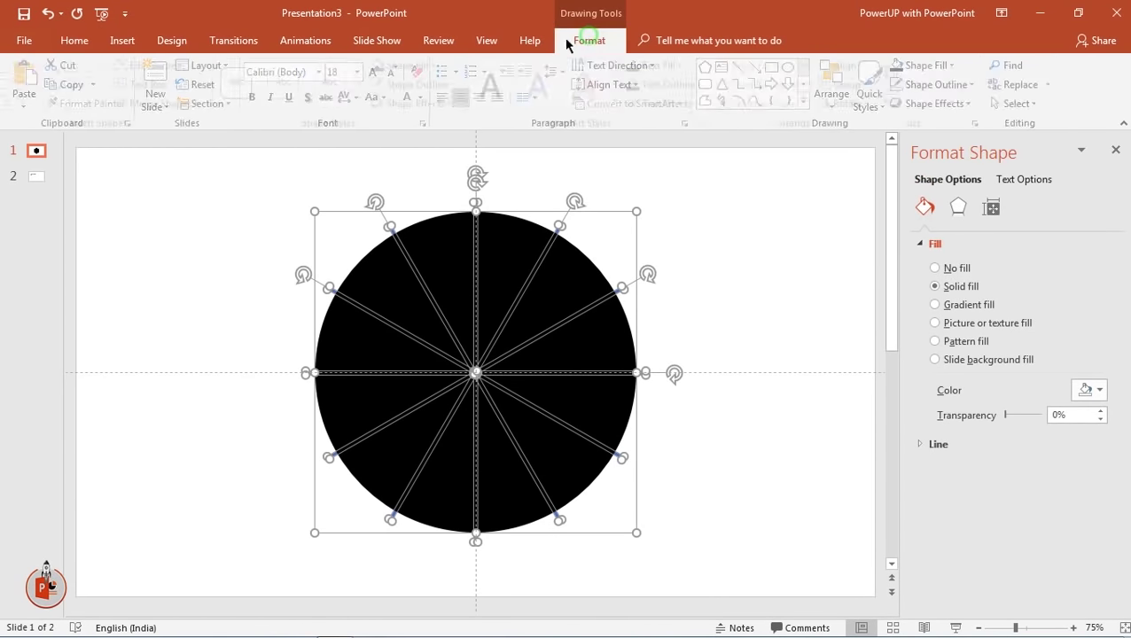
- Fragment the clock circle along its spokes using Merge Shapes
{"action": "left_click", "coordinate": [589, 35]}
{"action": "left_click", "coordinate": [182, 105]}
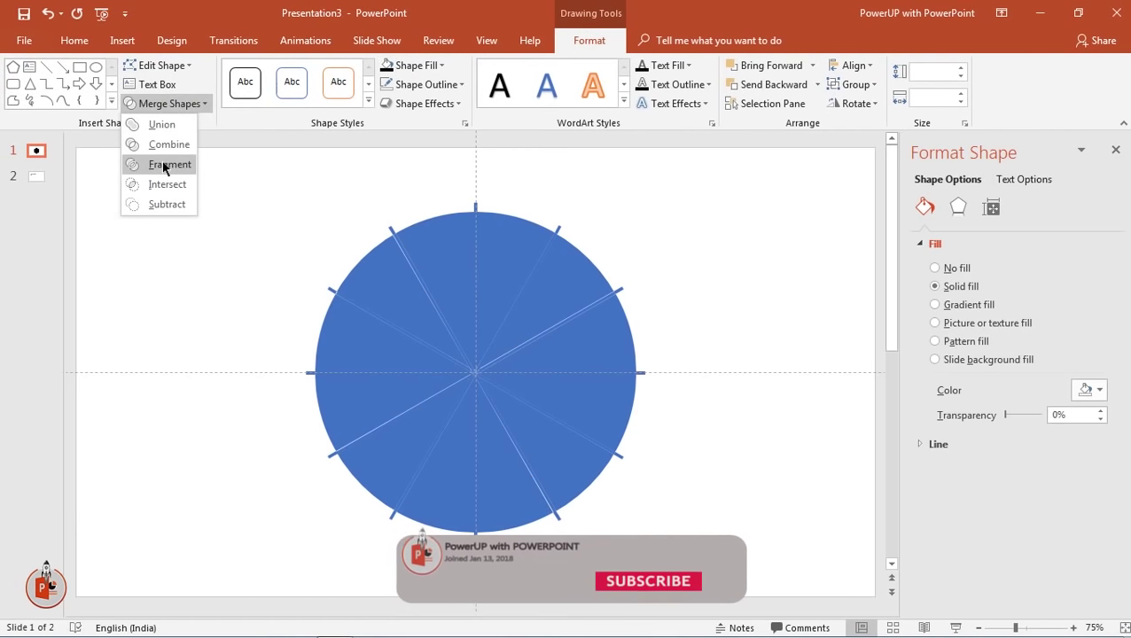
{"action": "left_click", "coordinate": [165, 165]}
{"action": "left_click", "coordinate": [689, 219]}
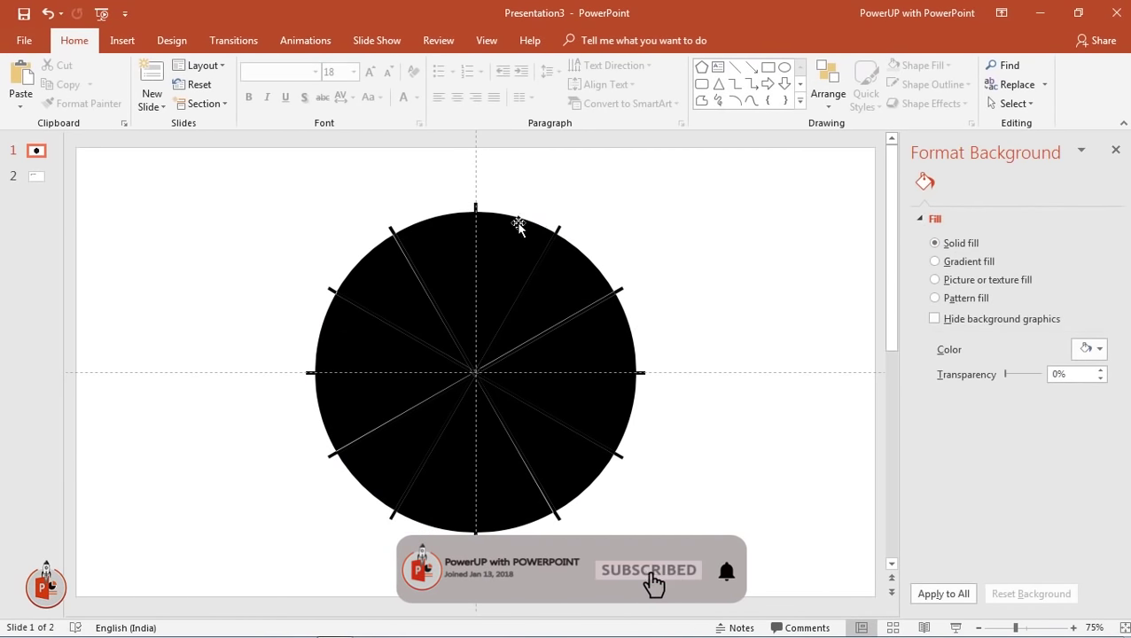
- Select all twelve short tick lines around the clock and cut them
{"action": "left_click", "coordinate": [474, 206]}
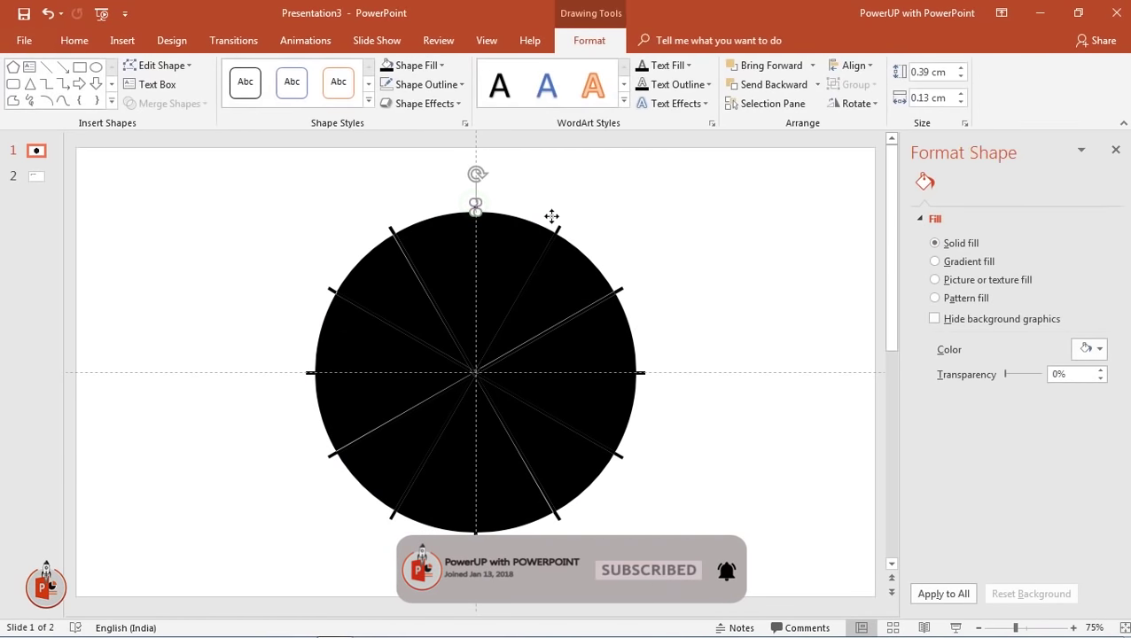
{"action": "left_click", "coordinate": [557, 232], "text": "shift"}
{"action": "left_click", "coordinate": [619, 289], "text": "shift"}
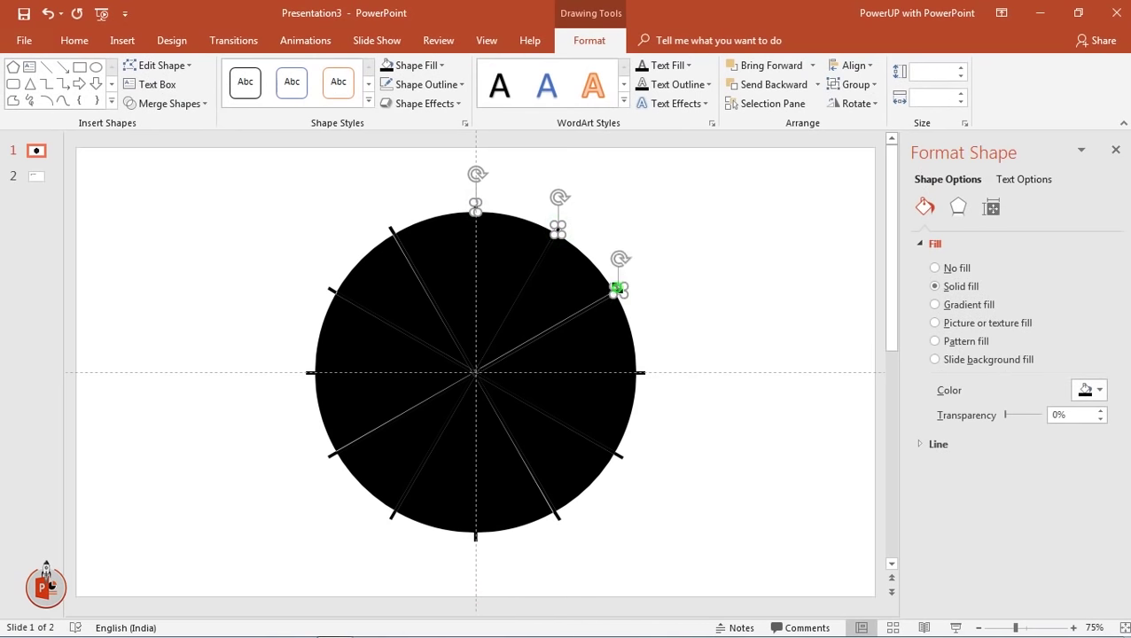
{"action": "left_click", "coordinate": [638, 373], "text": "shift"}
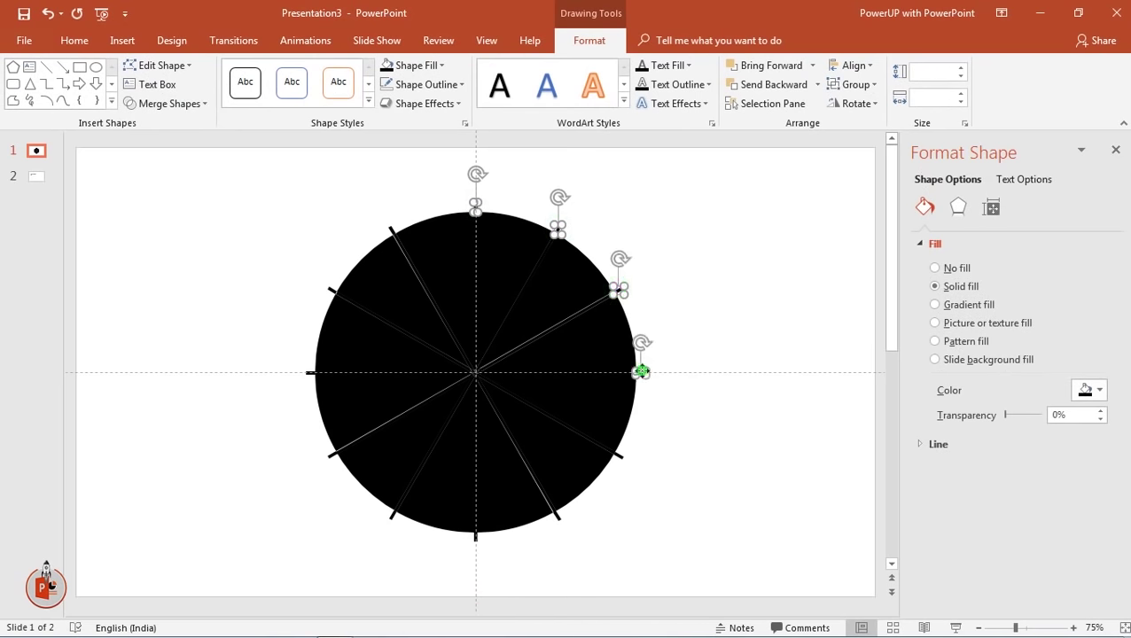
{"action": "left_click", "coordinate": [621, 458], "text": "shift"}
{"action": "left_click", "coordinate": [560, 517], "text": "shift"}
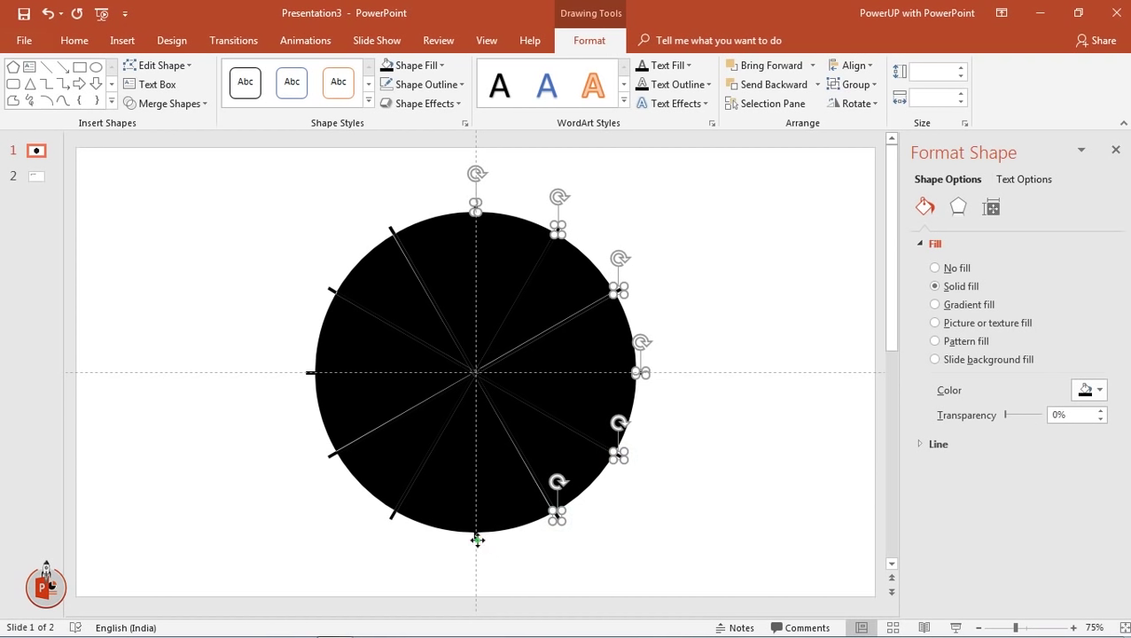
{"action": "left_click", "coordinate": [477, 538], "text": "shift"}
{"action": "left_click", "coordinate": [394, 520], "text": "shift"}
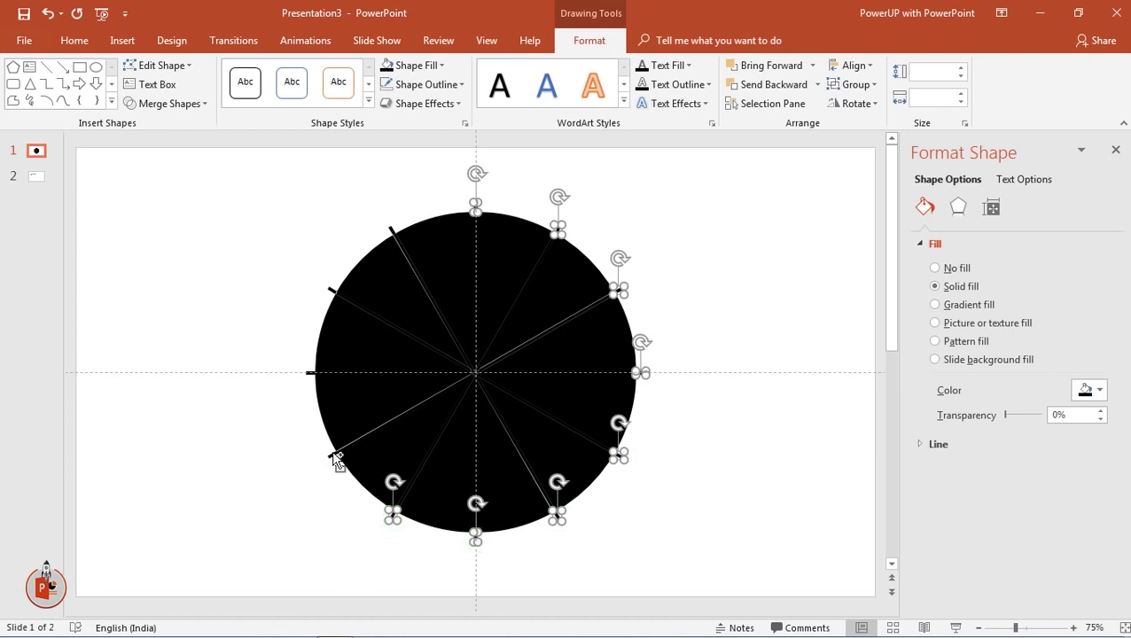
{"action": "left_click", "coordinate": [335, 456], "text": "shift"}
{"action": "left_click", "coordinate": [312, 375], "text": "shift"}
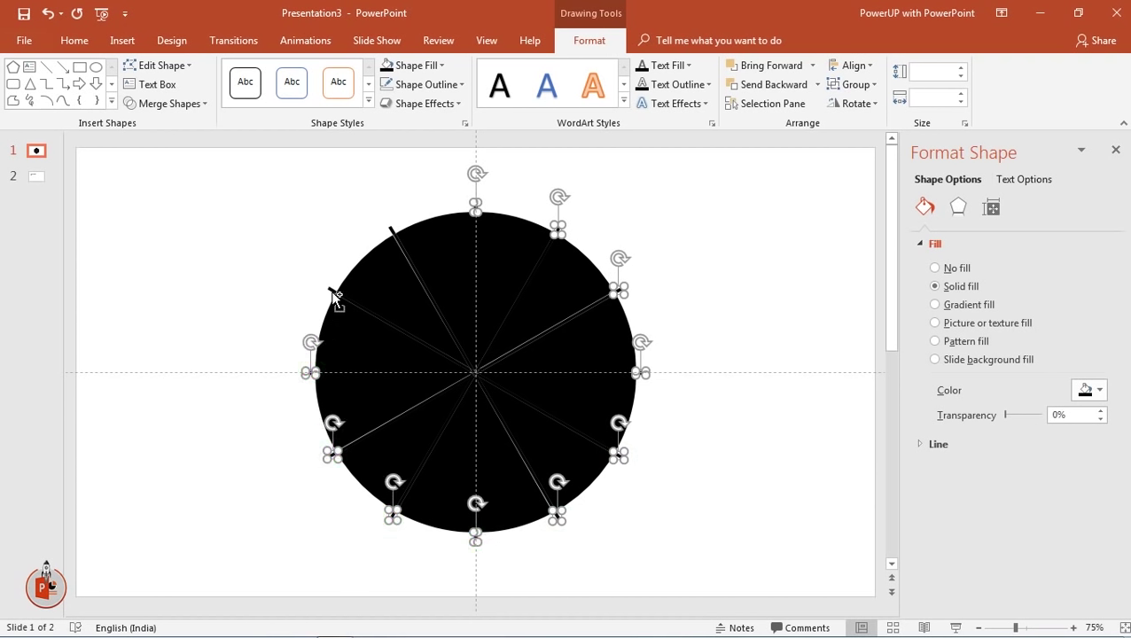
{"action": "left_click", "coordinate": [332, 291], "text": "shift"}
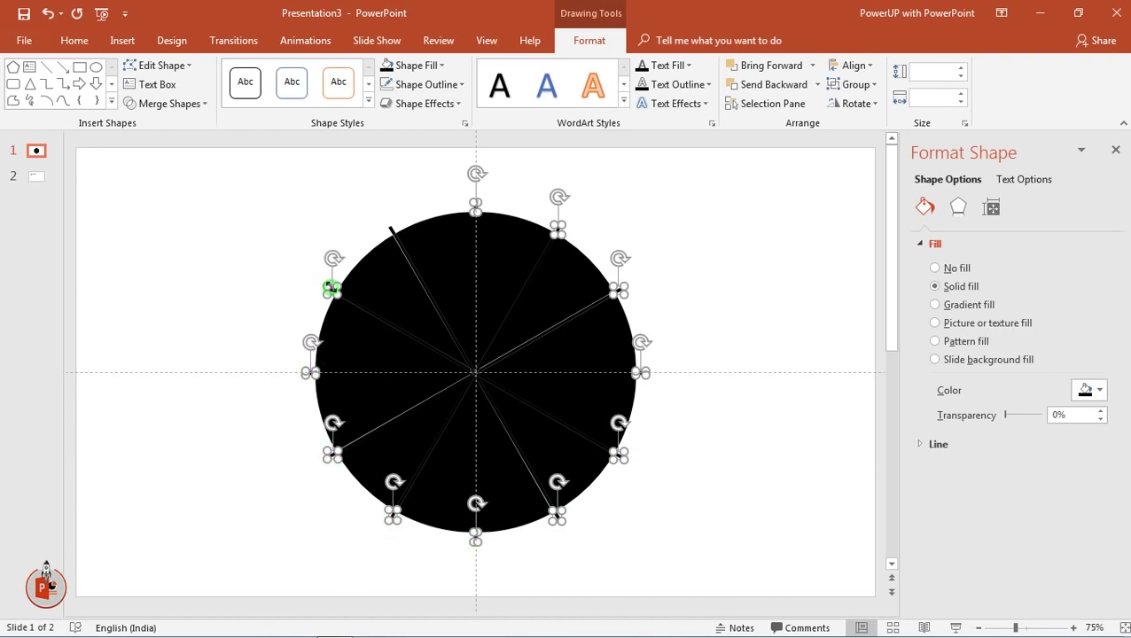
{"action": "left_click", "coordinate": [396, 232], "text": "shift"}
{"action": "right_click", "coordinate": [395, 230]}
{"action": "left_click", "coordinate": [424, 241]}
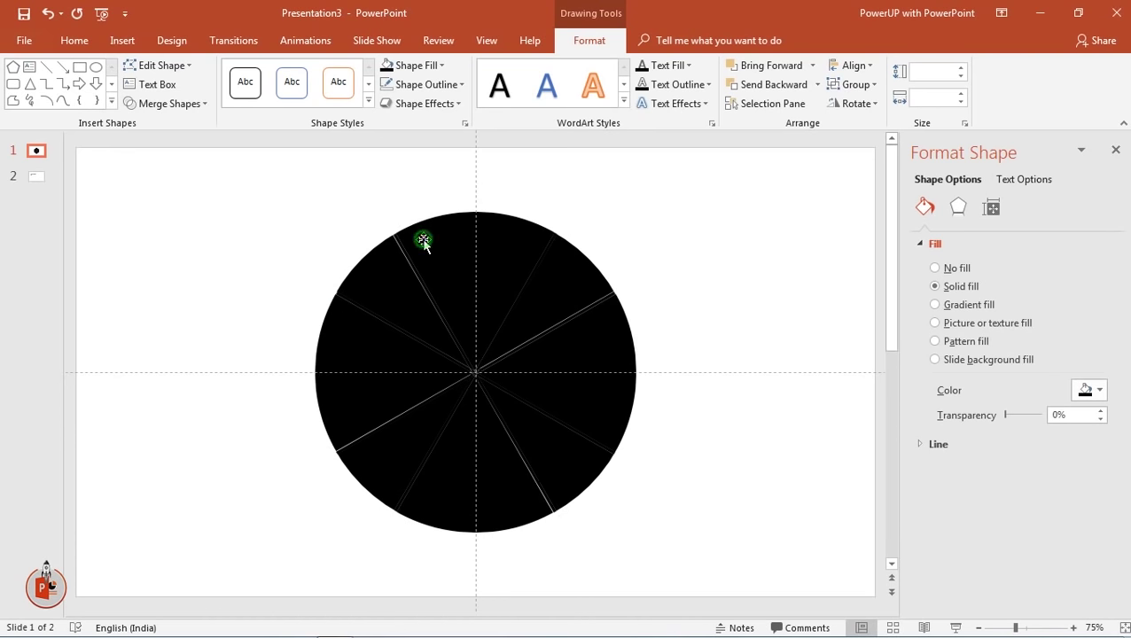
- Delete the leftover black circle and spokes, then paste the ticks back with Use Destination Theme
{"action": "key", "text": "ctrl+a"}
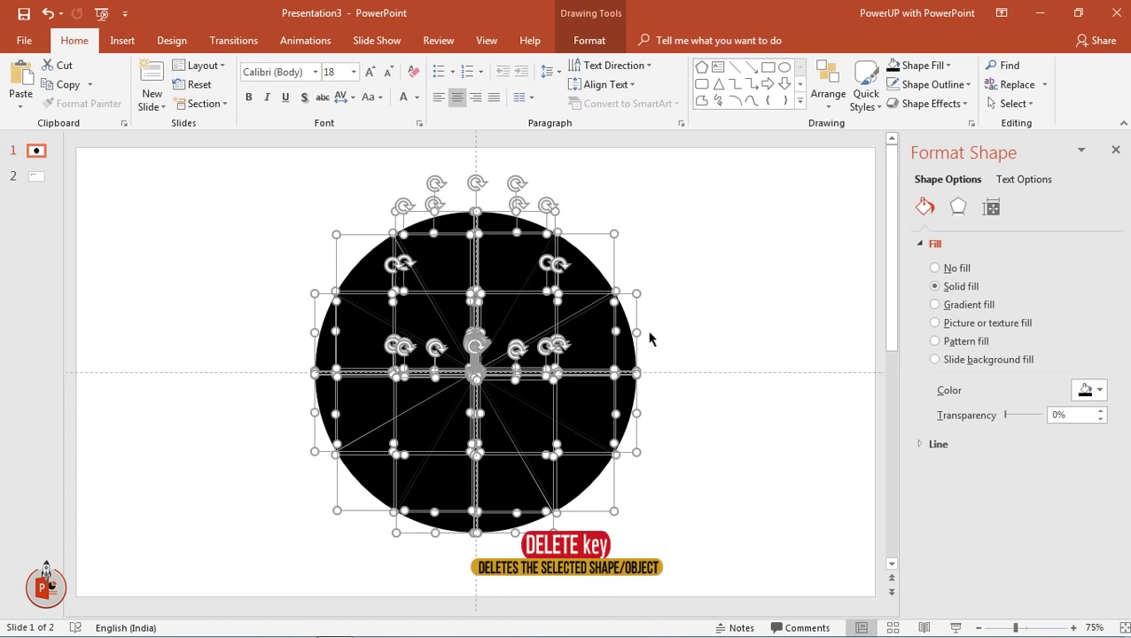
{"action": "key", "text": "Delete"}
{"action": "right_click", "coordinate": [425, 291]}
{"action": "left_click", "coordinate": [461, 323]}
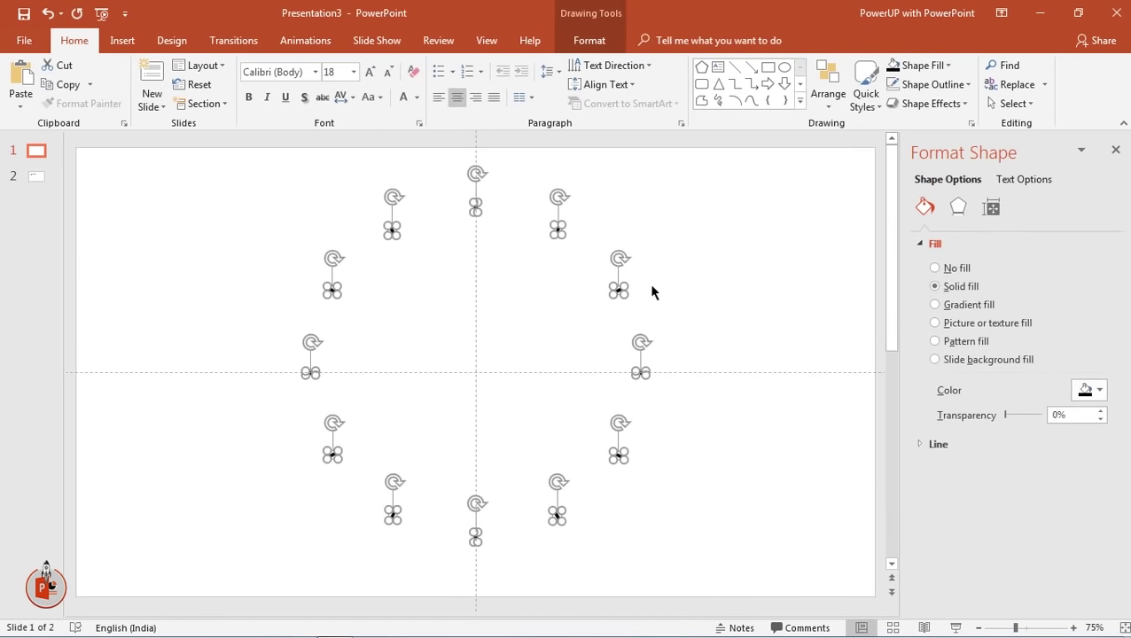
{"action": "left_click", "coordinate": [702, 260]}
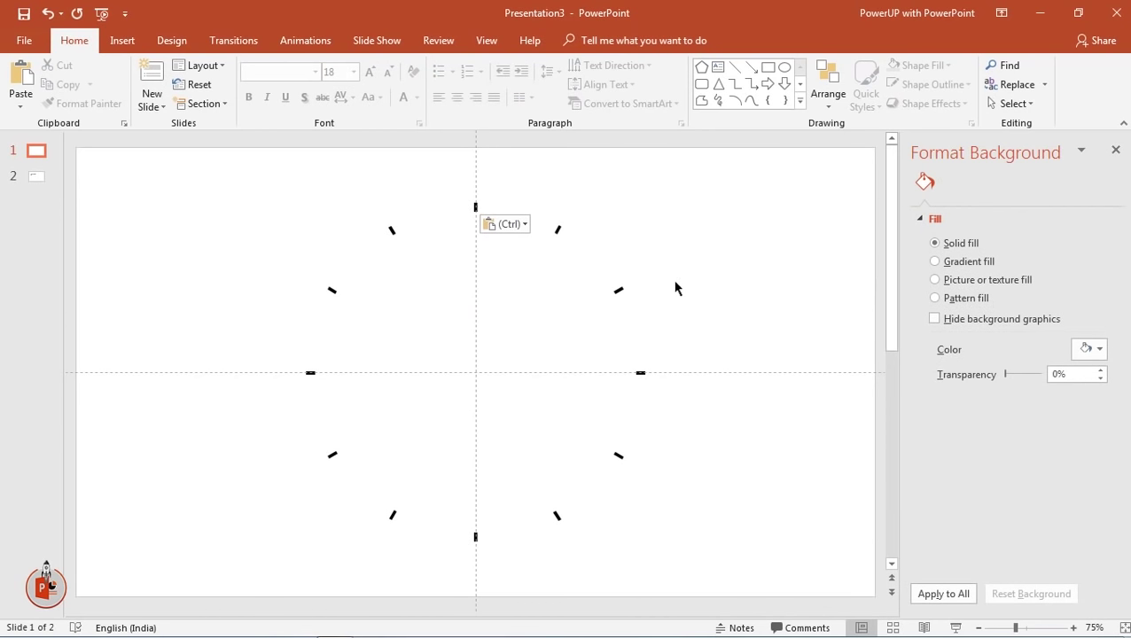
- Unhide Oval 6 in the Selection Pane so the light circle shows behind the ticks
{"action": "left_click", "coordinate": [557, 230]}
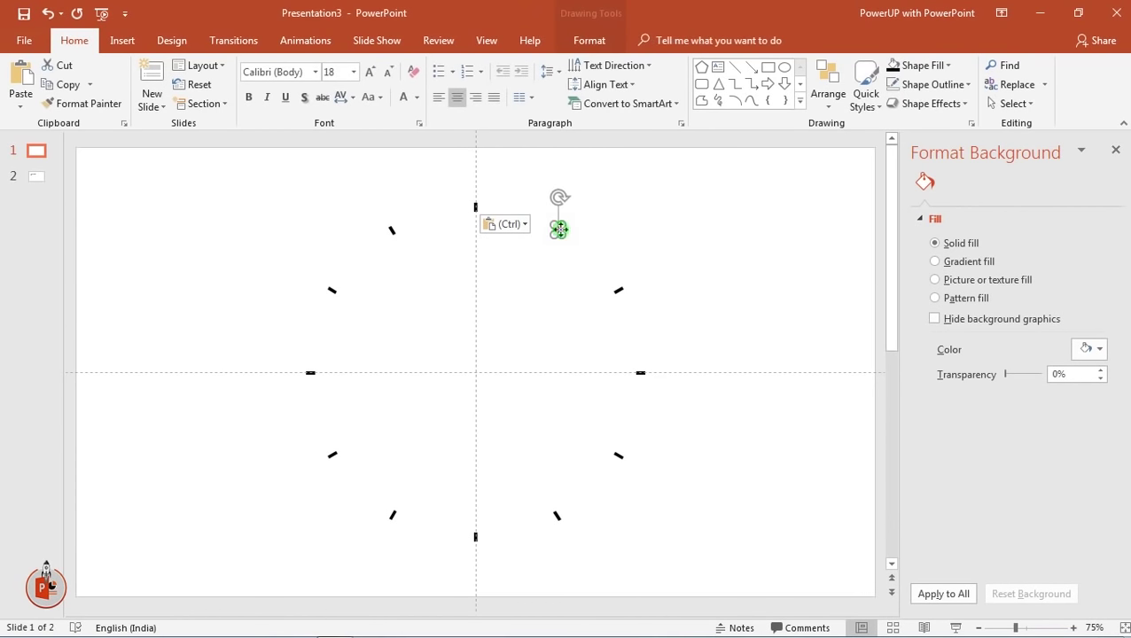
{"action": "left_click", "coordinate": [589, 43]}
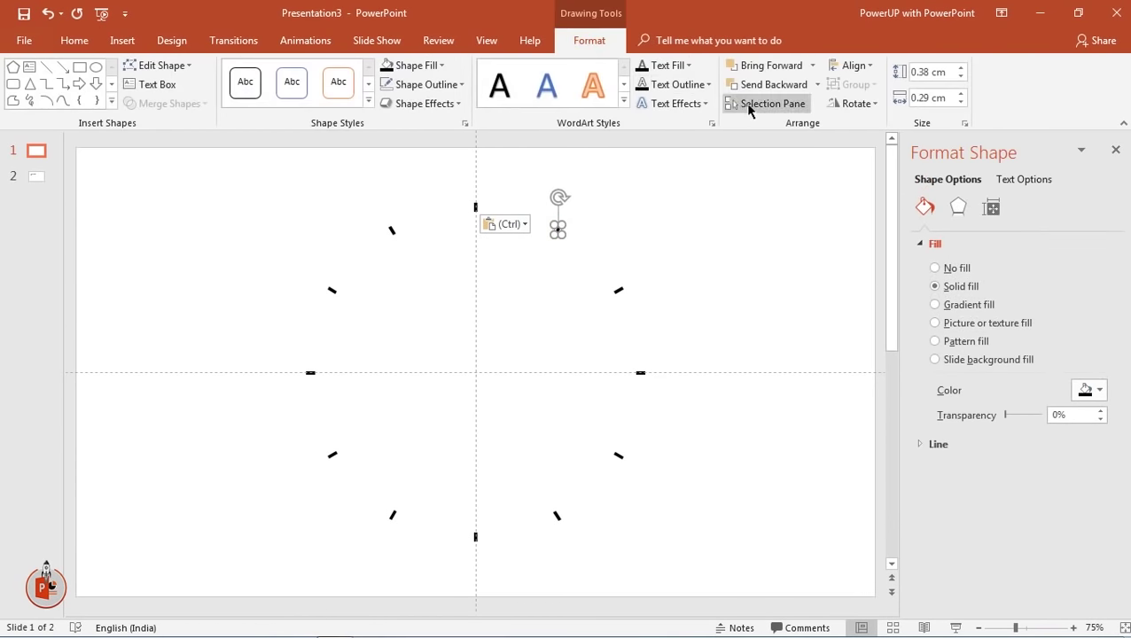
{"action": "left_click", "coordinate": [750, 105]}
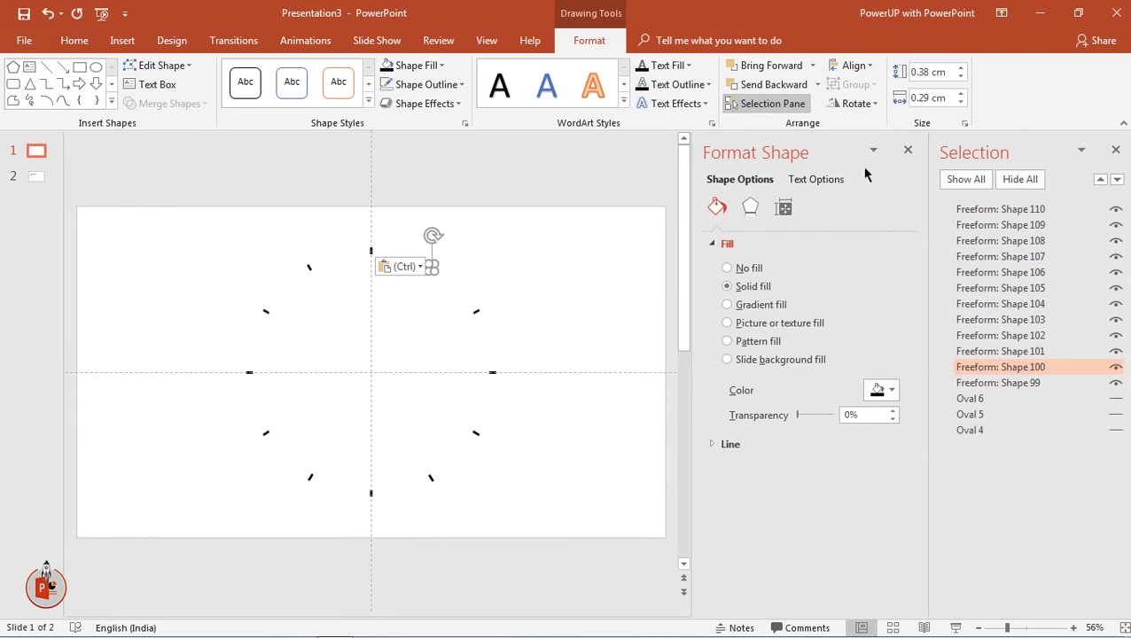
{"action": "left_click", "coordinate": [1114, 401]}
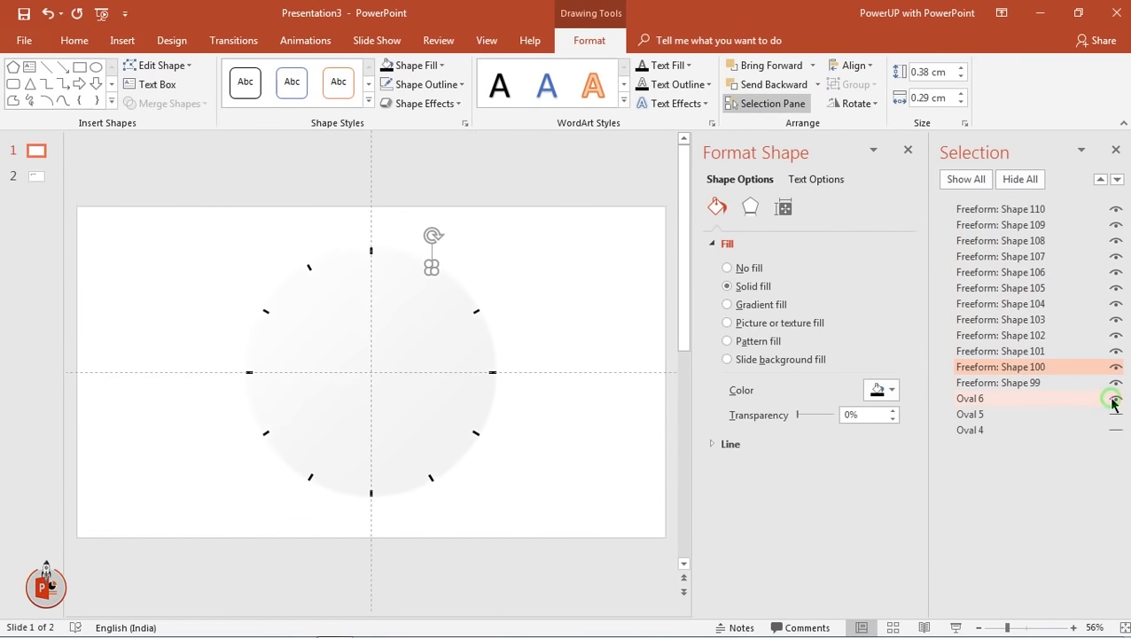
{"action": "left_click", "coordinate": [1117, 150]}
{"action": "left_click", "coordinate": [760, 286]}
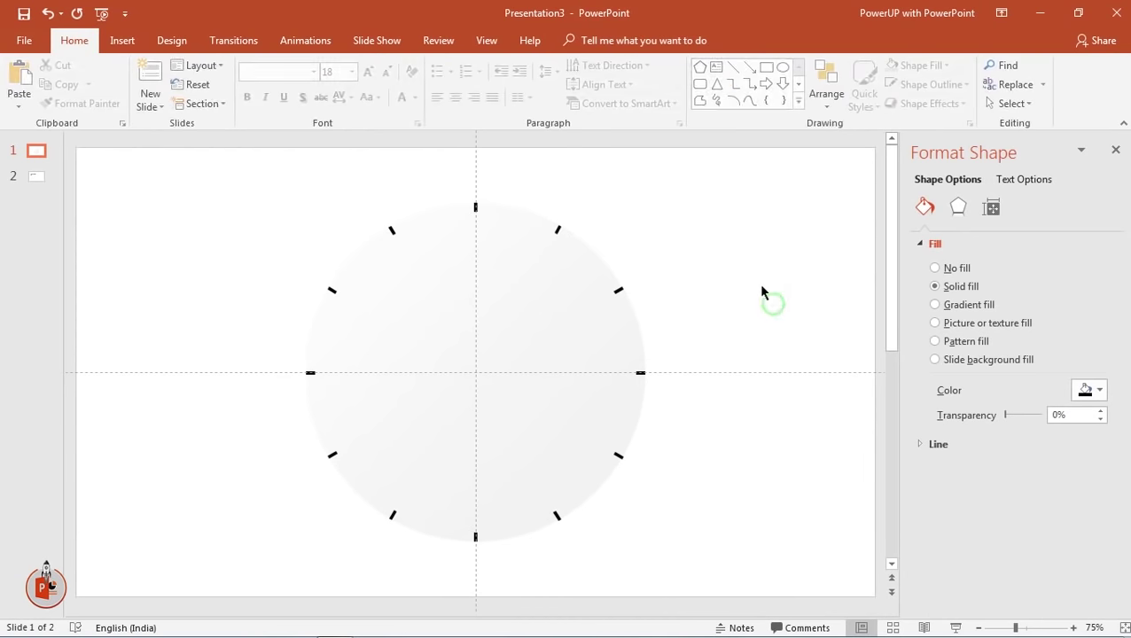
- Set the slide background to a solid dark grey fill
{"action": "right_click", "coordinate": [721, 254]}
{"action": "left_click", "coordinate": [781, 392]}
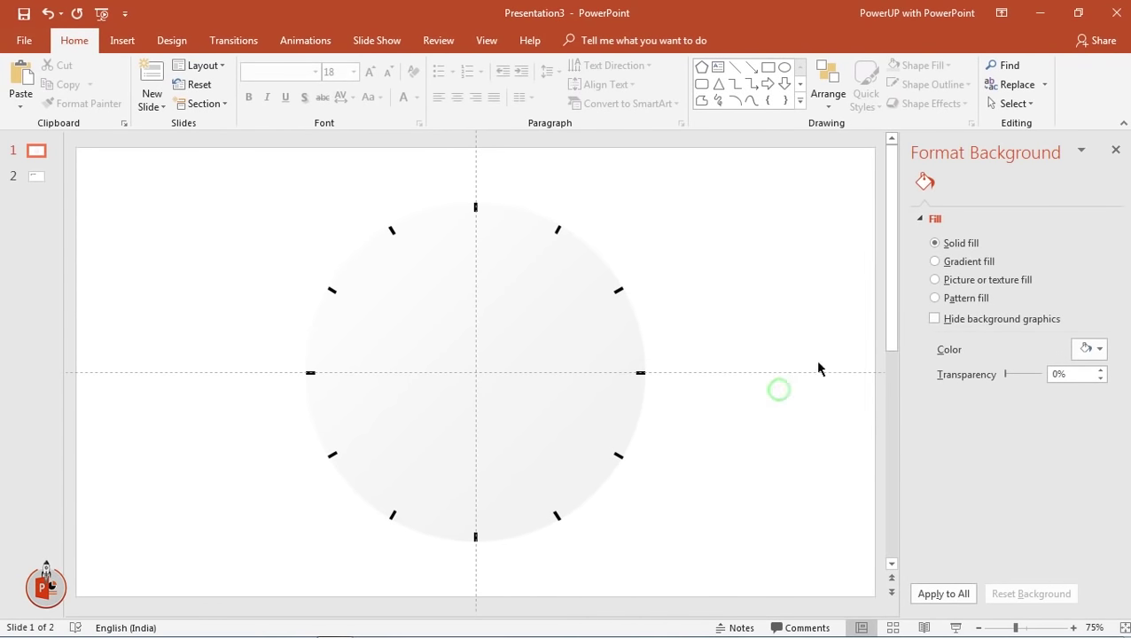
{"action": "left_click", "coordinate": [1089, 350]}
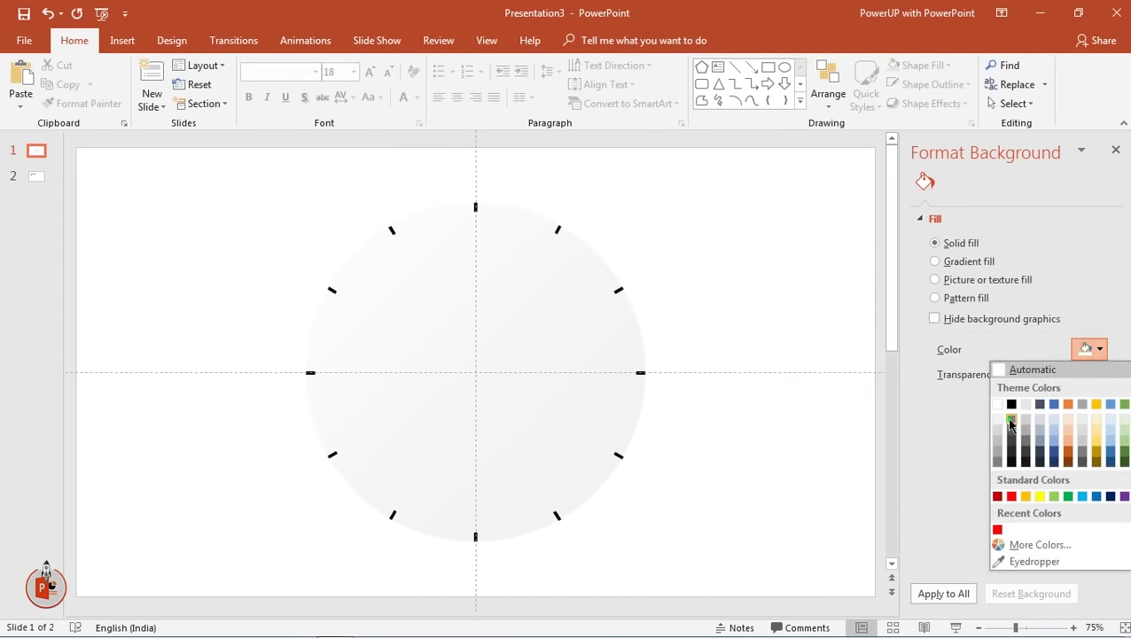
{"action": "left_click", "coordinate": [1010, 421]}
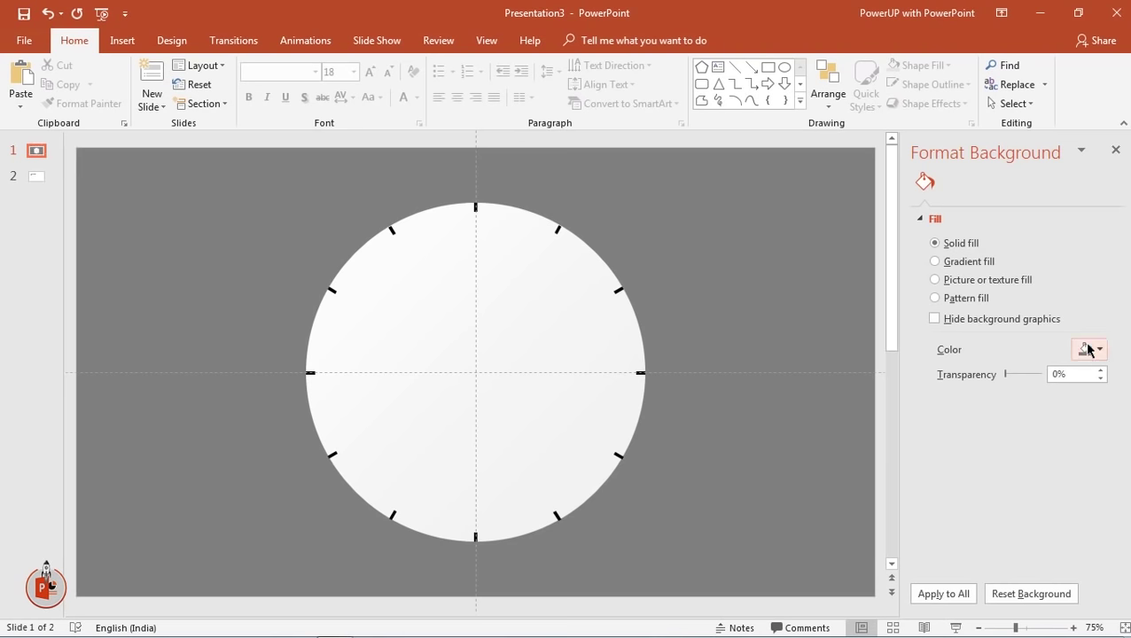
- Copy the 12 label from slide 2 and paste it onto the clock slide
{"action": "left_click", "coordinate": [1116, 151]}
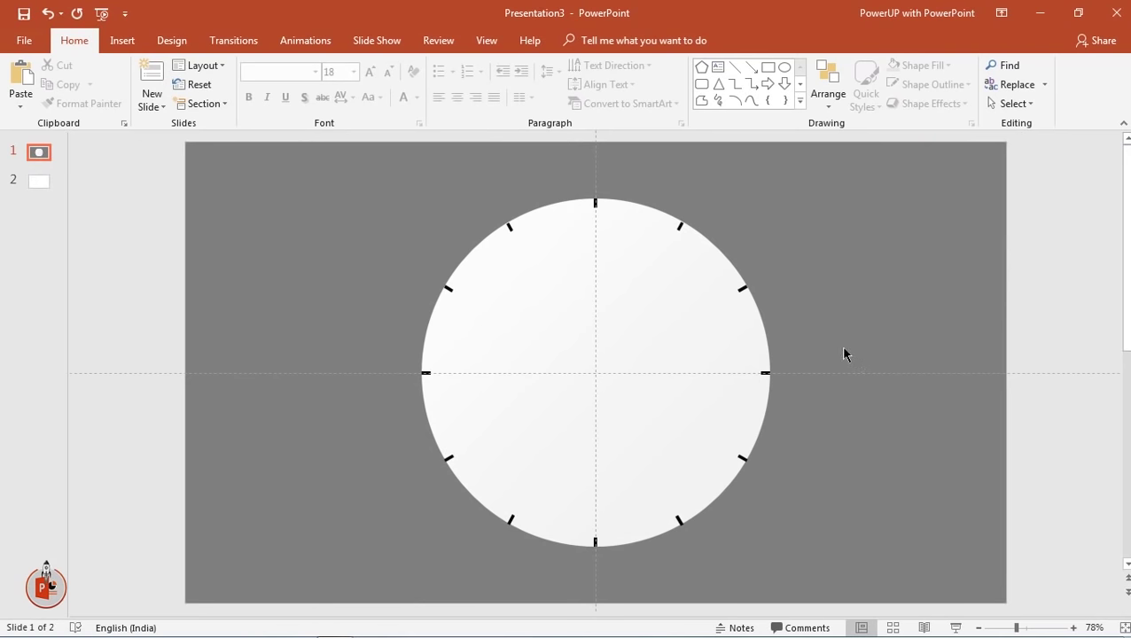
{"action": "left_click", "coordinate": [41, 182]}
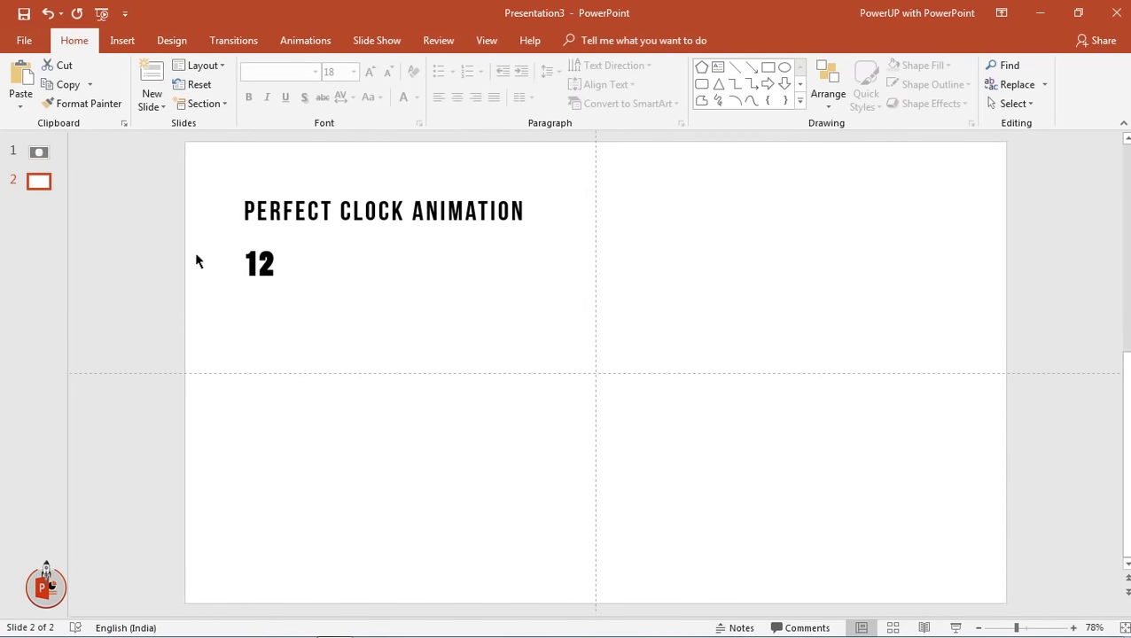
{"action": "left_click", "coordinate": [254, 278]}
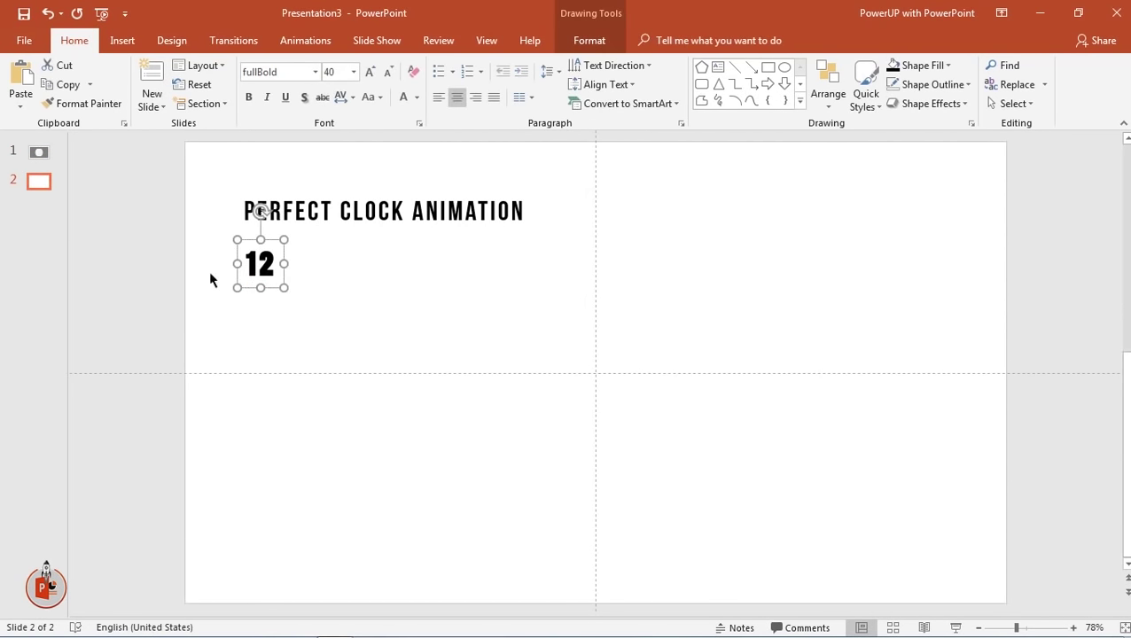
{"action": "left_click", "coordinate": [38, 157]}
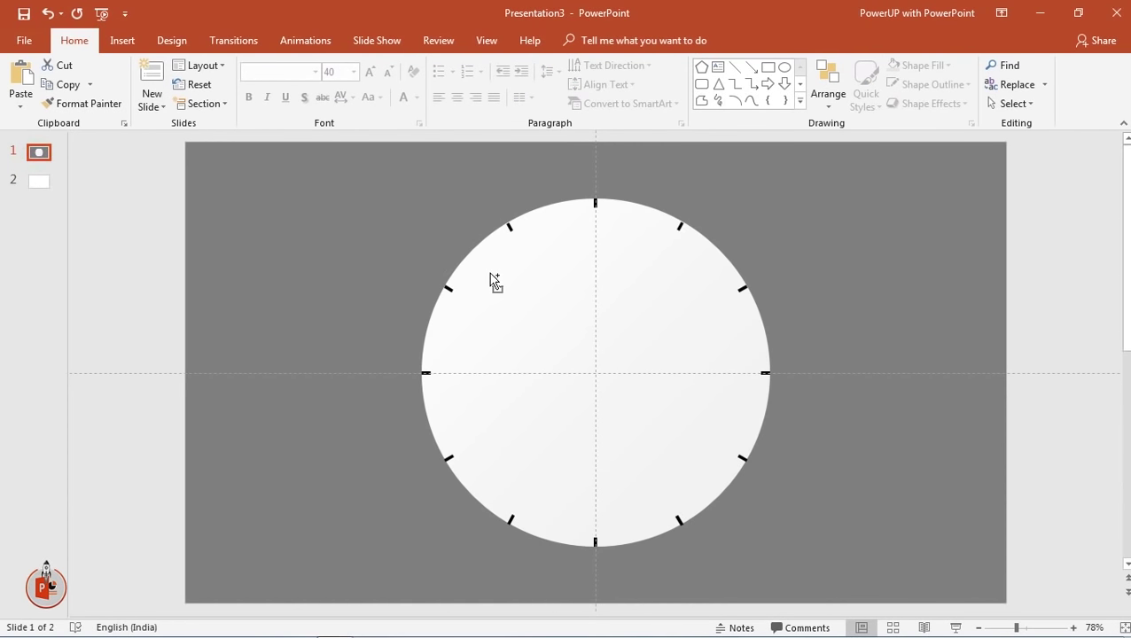
{"action": "key", "text": "ctrl+v"}
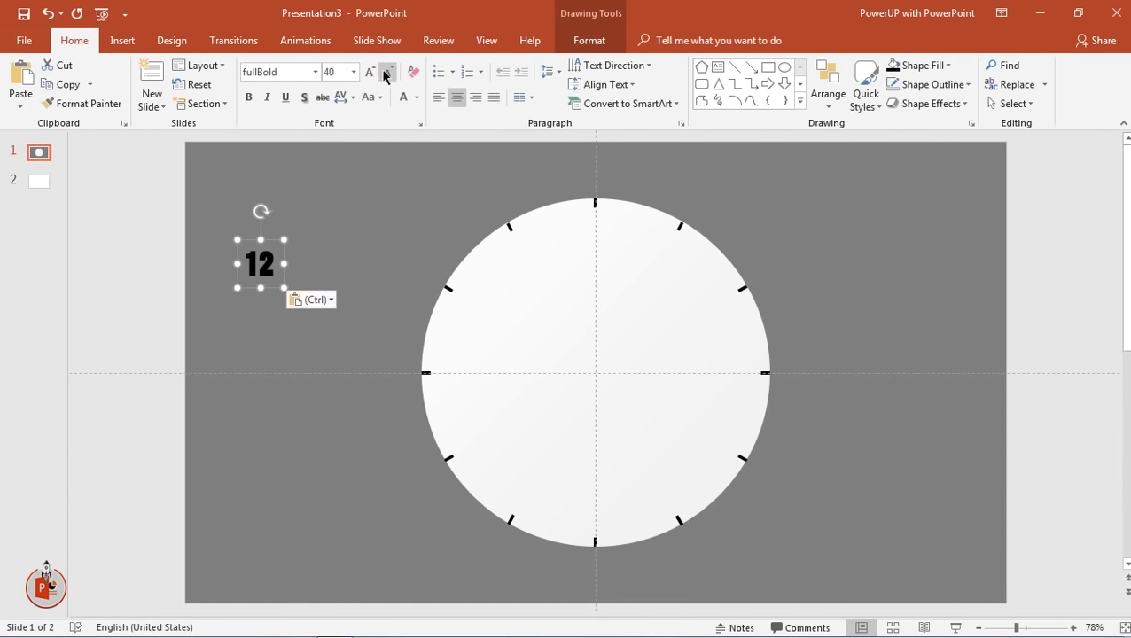
- Shrink the 12 label to 32 pt, place it under the top tick, with a copy near the bottom
{"action": "left_click", "coordinate": [388, 71]}
{"action": "left_click", "coordinate": [388, 71]}
{"action": "left_click_drag", "start_coordinate": [275, 282], "coordinate": [610, 241]}
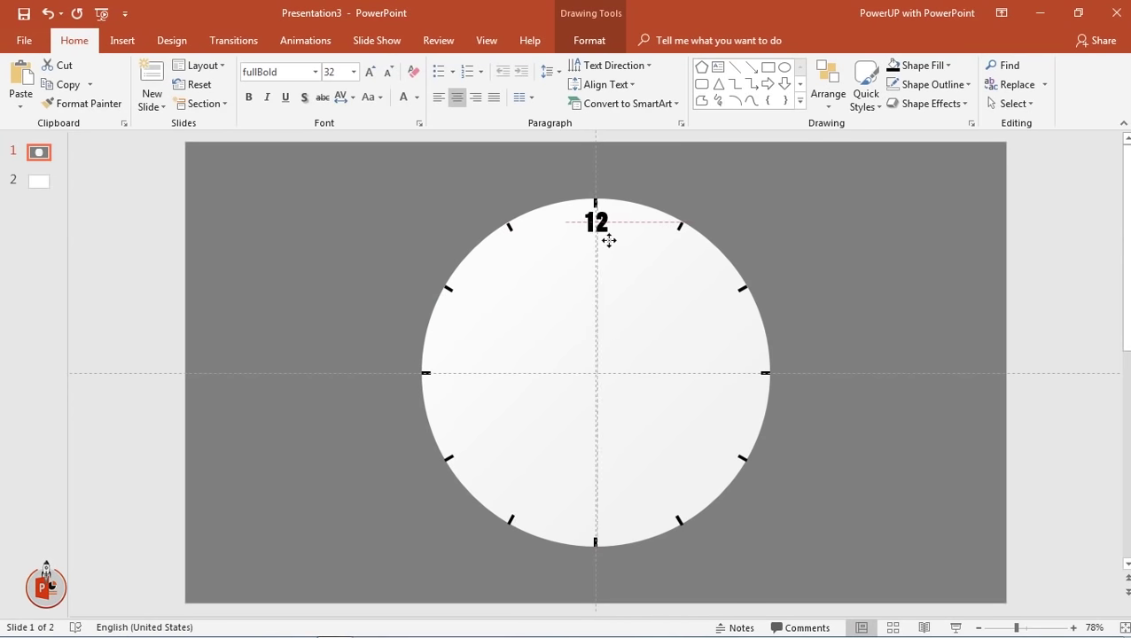
{"action": "mouse_move", "coordinate": [609, 240]}
{"action": "left_mouse_down"}
{"action": "mouse_move", "coordinate": [612, 548]}
{"action": "mouse_move", "coordinate": [603, 527]}
{"action": "left_mouse_up"}
- Change the bottom label to 6 and copy it to the 3 o'clock position
{"action": "left_click", "coordinate": [604, 526]}
{"action": "key", "text": "BackSpace"}
{"action": "key", "text": "BackSpace"}
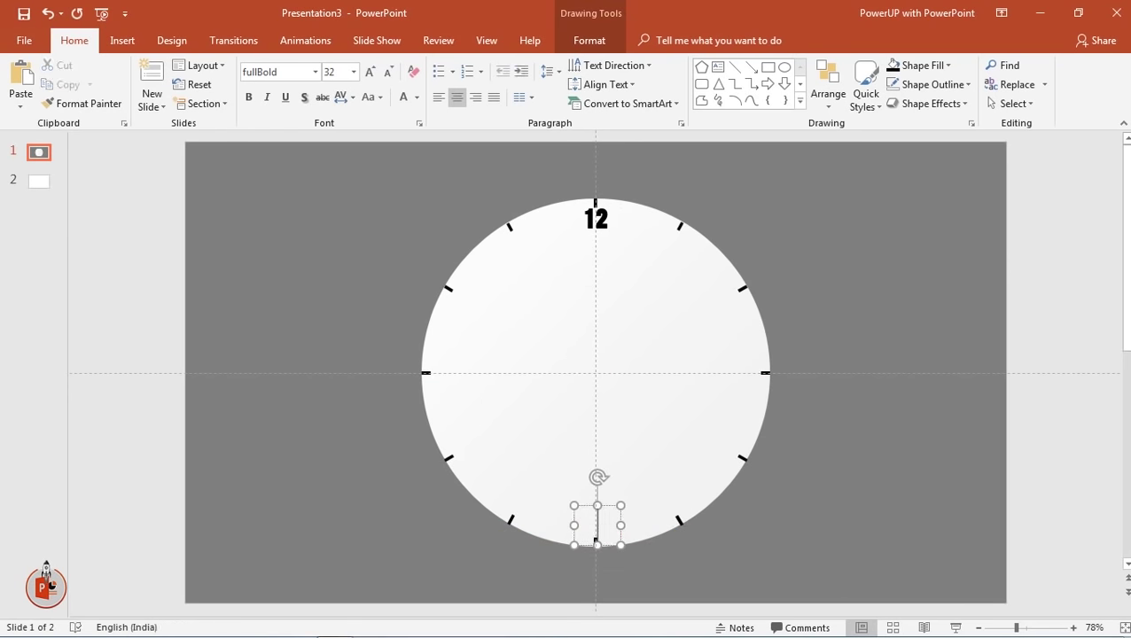
{"action": "type", "text": "6"}
{"action": "left_click", "coordinate": [605, 503]}
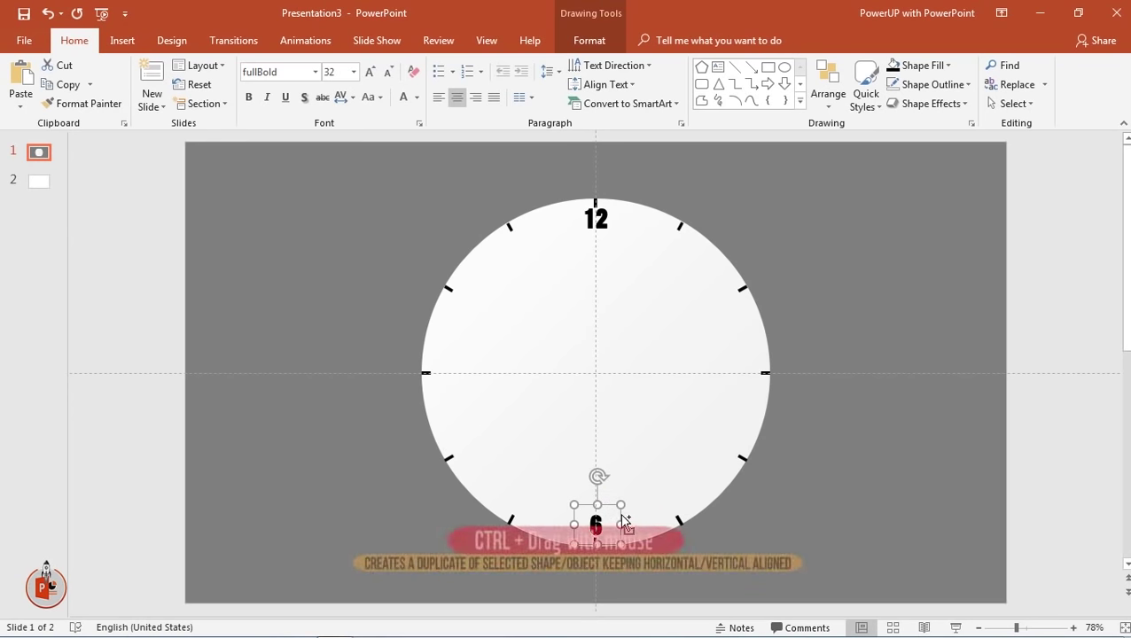
{"action": "left_click_drag", "start_coordinate": [624, 521], "coordinate": [778, 372]}
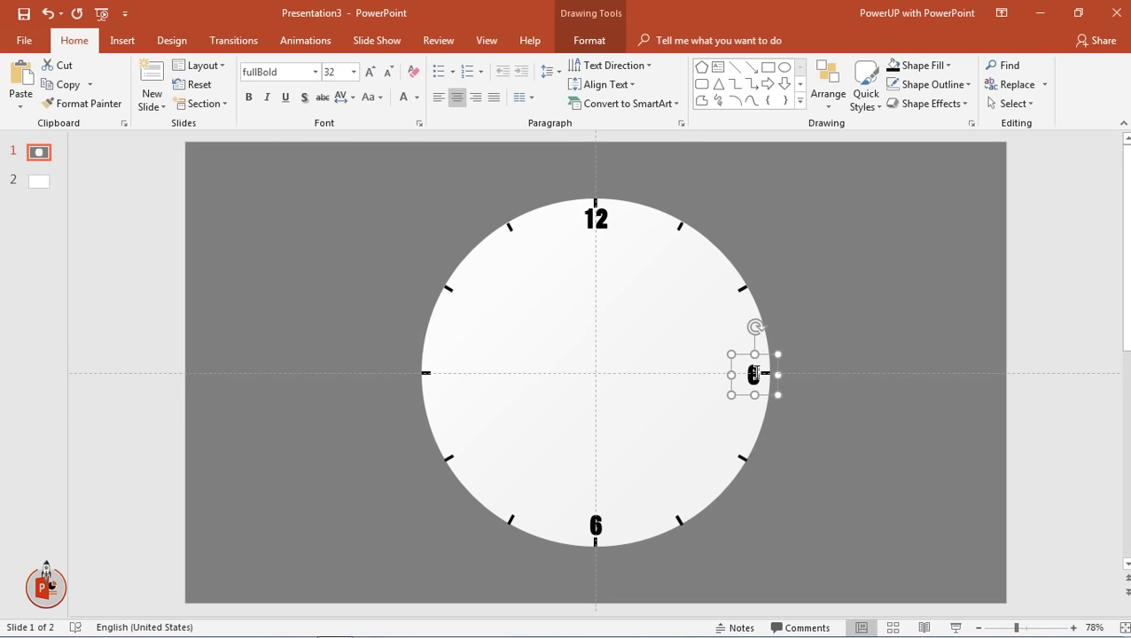
- Change the 3 o'clock copy to 3 and copy it to the 9 o'clock position
{"action": "left_click", "coordinate": [756, 373]}
{"action": "key", "text": "BackSpace"}
{"action": "type", "text": "3"}
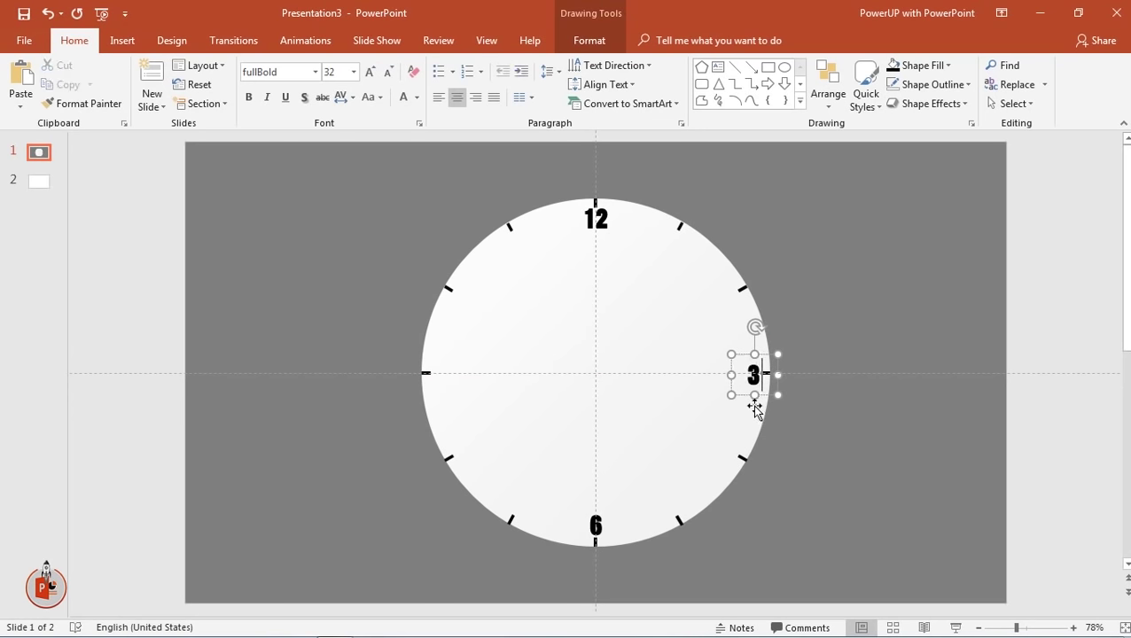
{"action": "left_click", "coordinate": [764, 397]}
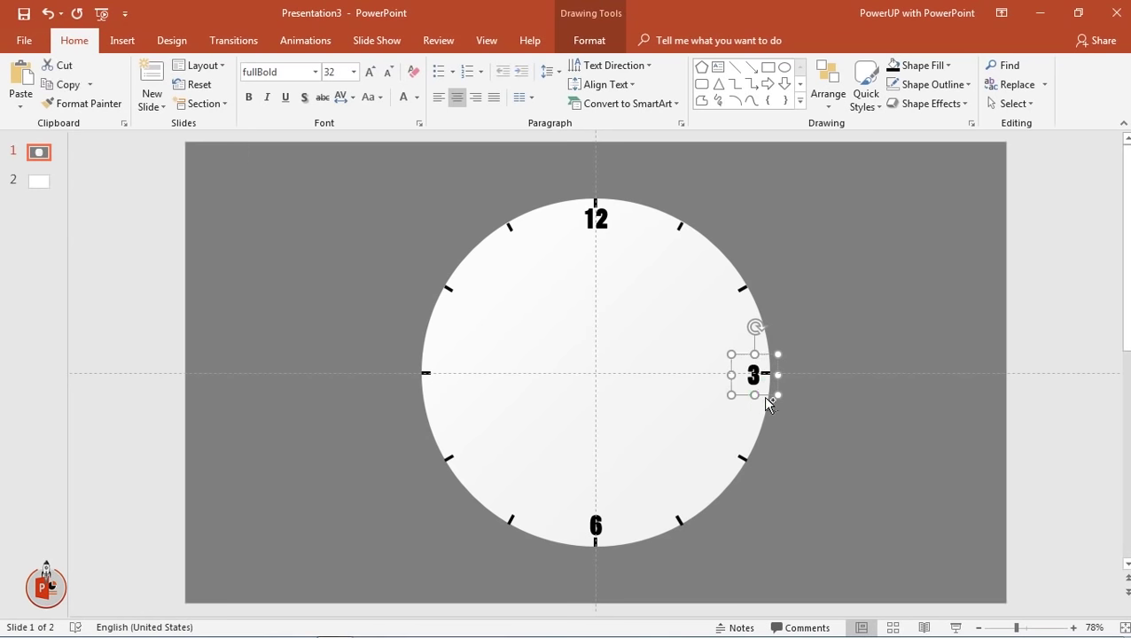
{"action": "left_click_drag", "start_coordinate": [768, 399], "coordinate": [450, 396]}
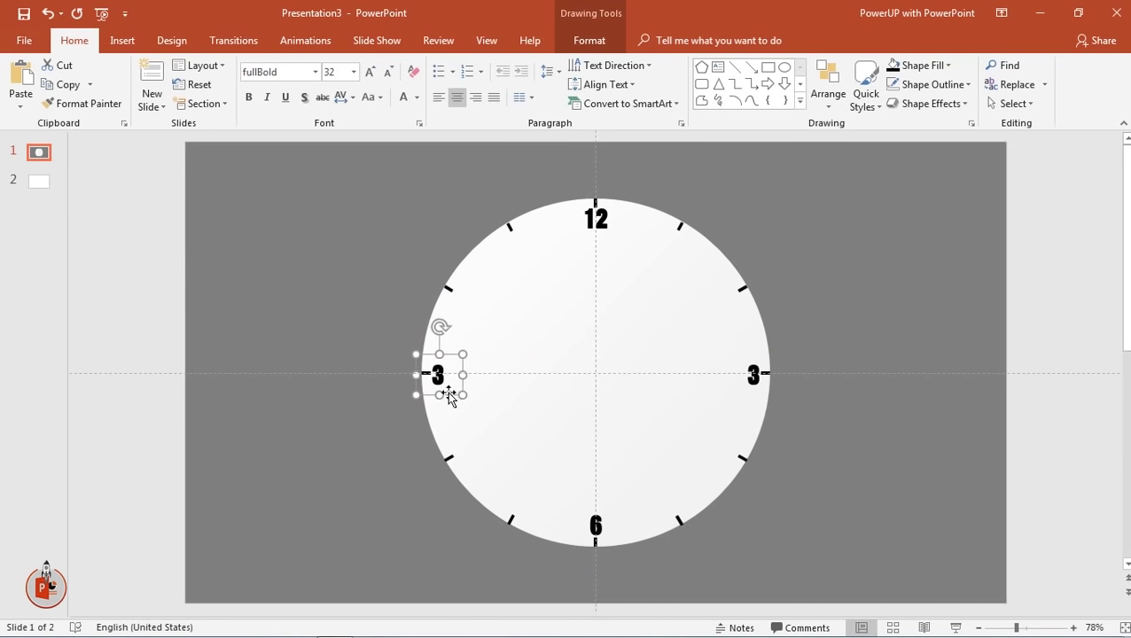
- Change the left label's text to 9
{"action": "double_click", "coordinate": [440, 375]}
{"action": "key", "text": "BackSpace"}
{"action": "type", "text": "9"}
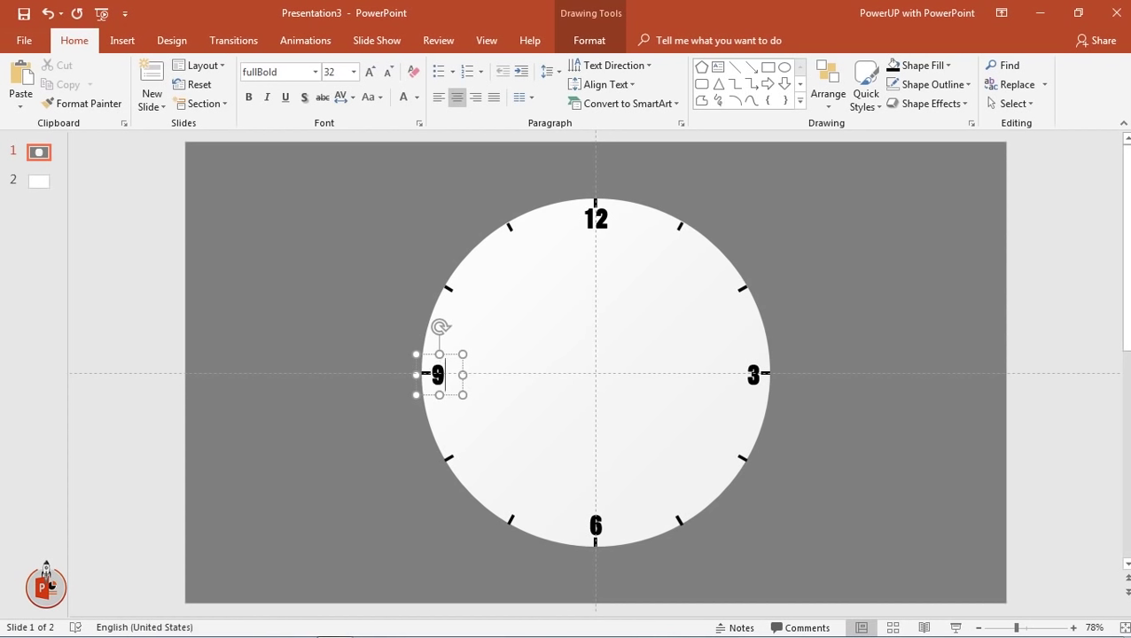
{"action": "left_click", "coordinate": [453, 356]}
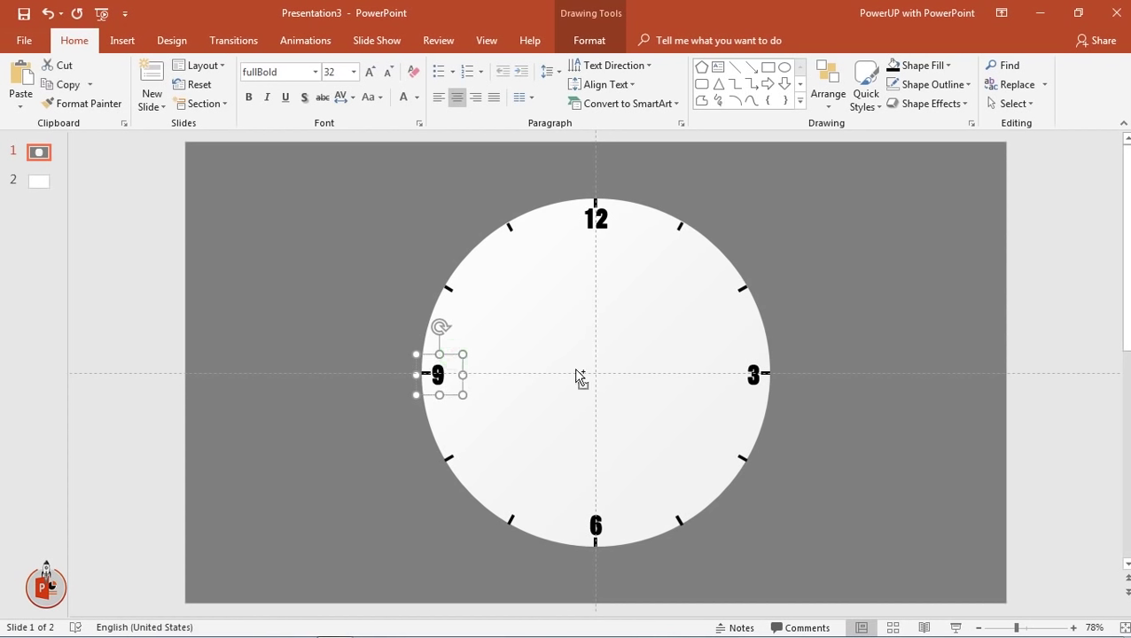
{"action": "left_click", "coordinate": [736, 383], "text": "ctrl"}
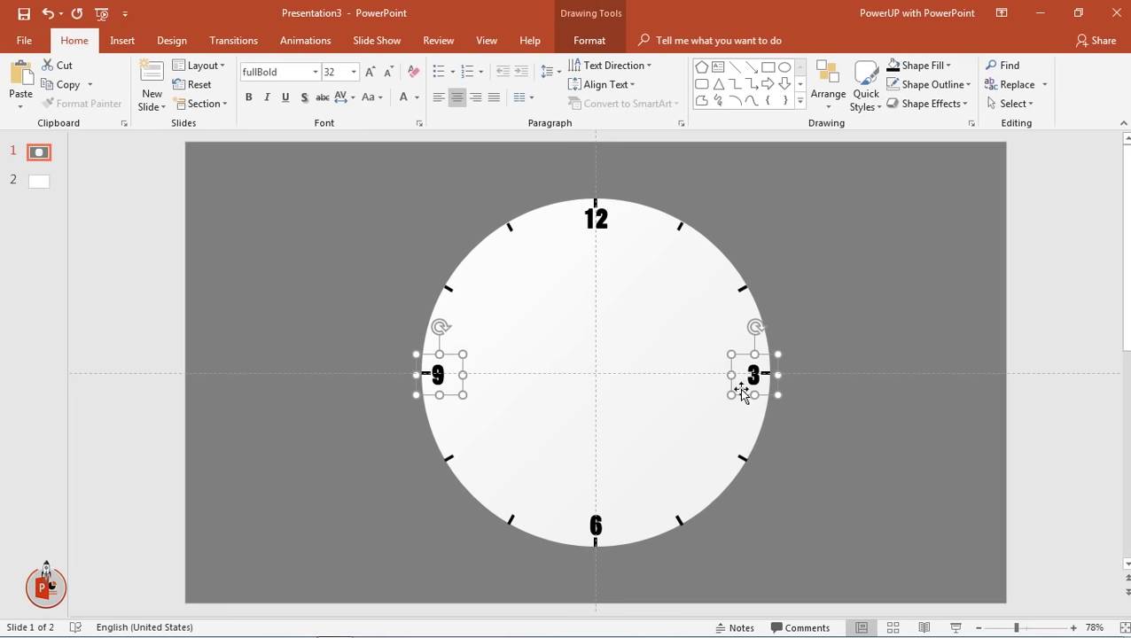
{"action": "left_click", "coordinate": [839, 391]}
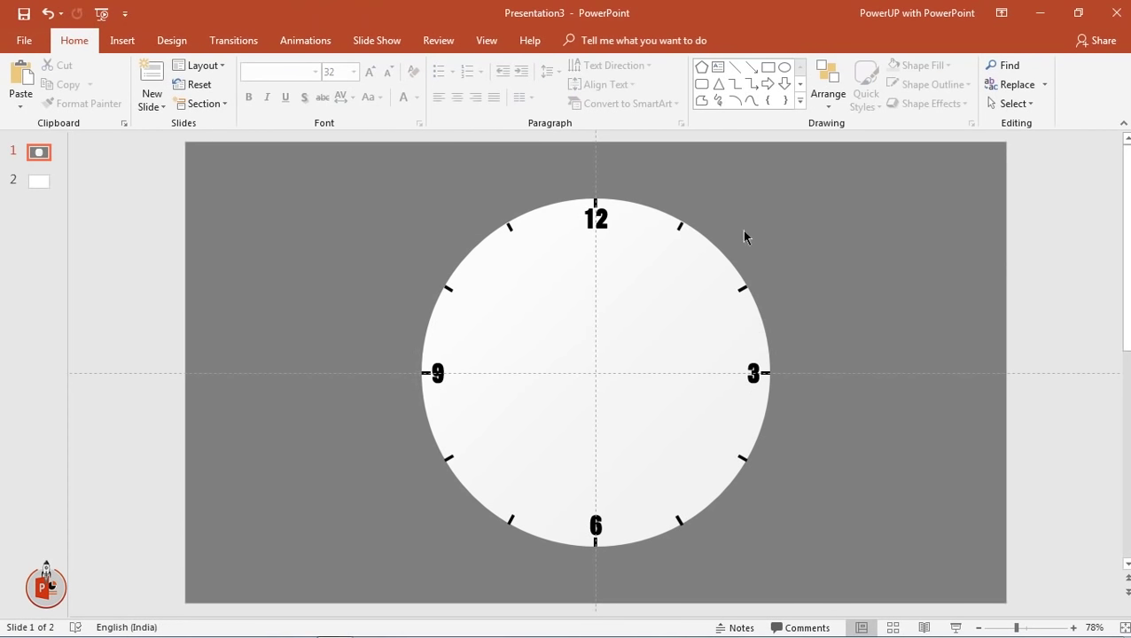
- Unhide Oval 5 and Oval 4, the red and black rings, in the Selection Pane
{"action": "left_click", "coordinate": [637, 261]}
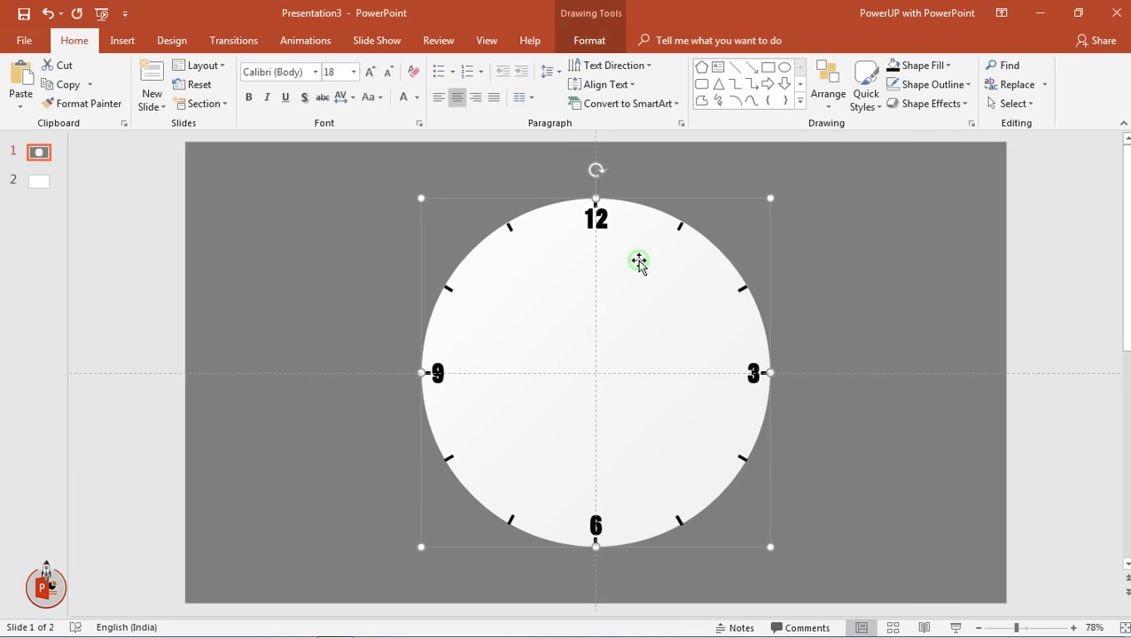
{"action": "left_click", "coordinate": [585, 37]}
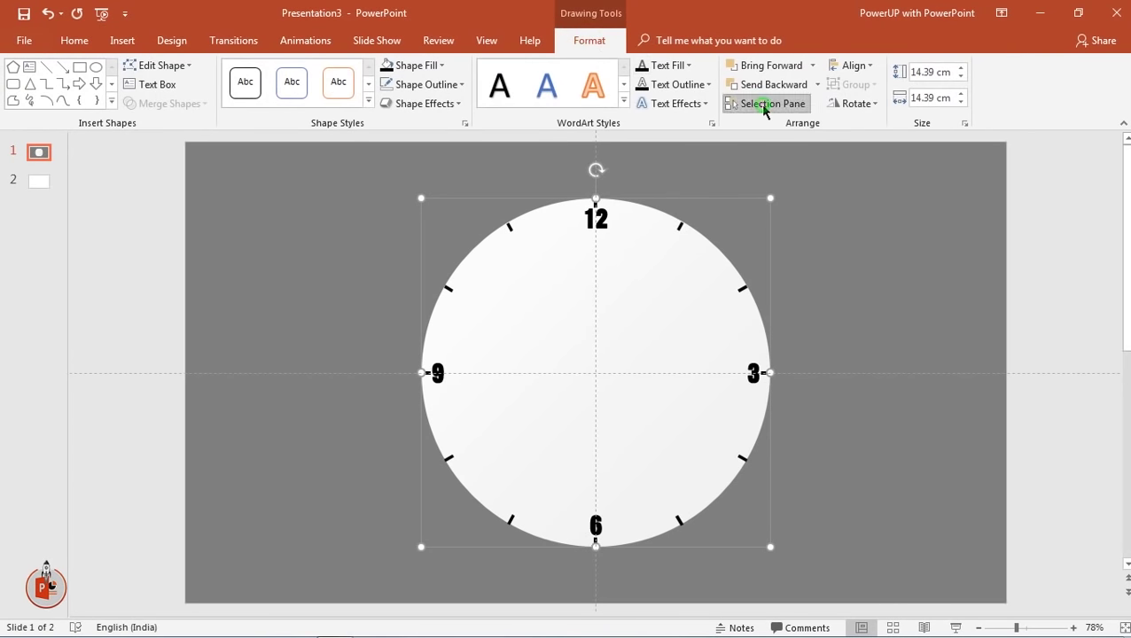
{"action": "left_click", "coordinate": [765, 104]}
{"action": "left_click", "coordinate": [1115, 477]}
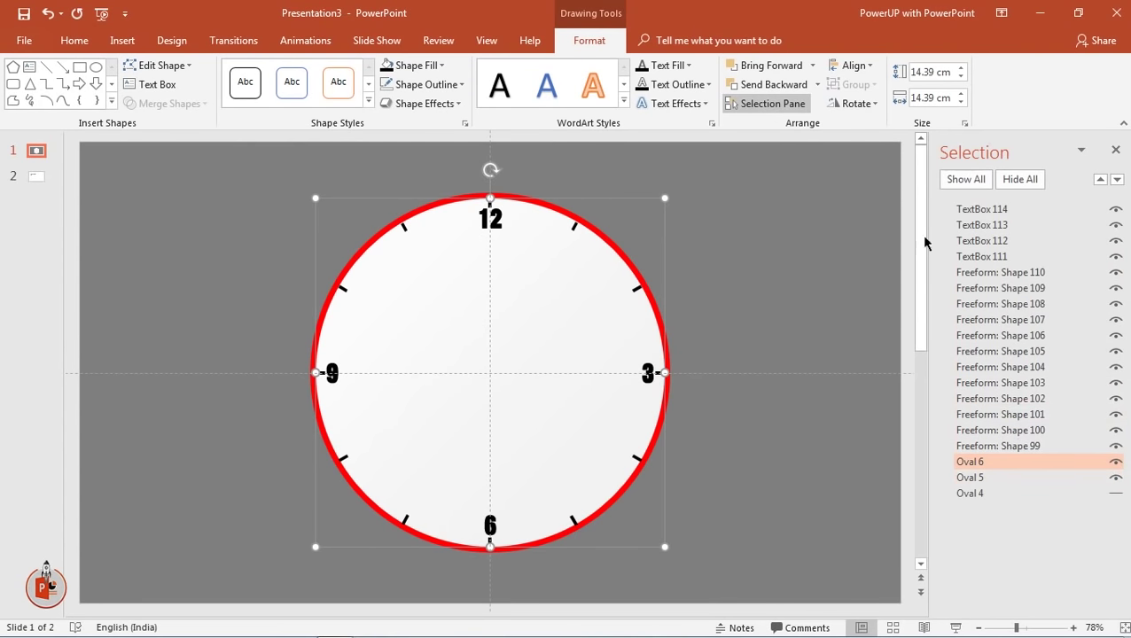
{"action": "left_click", "coordinate": [1116, 494]}
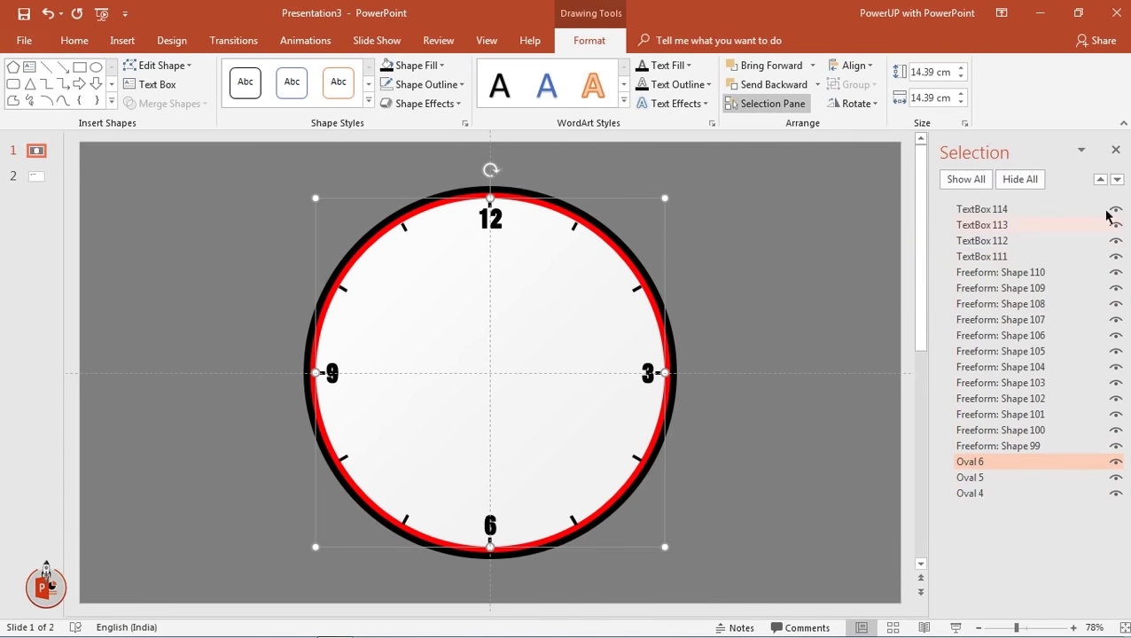
{"action": "left_click", "coordinate": [1116, 150]}
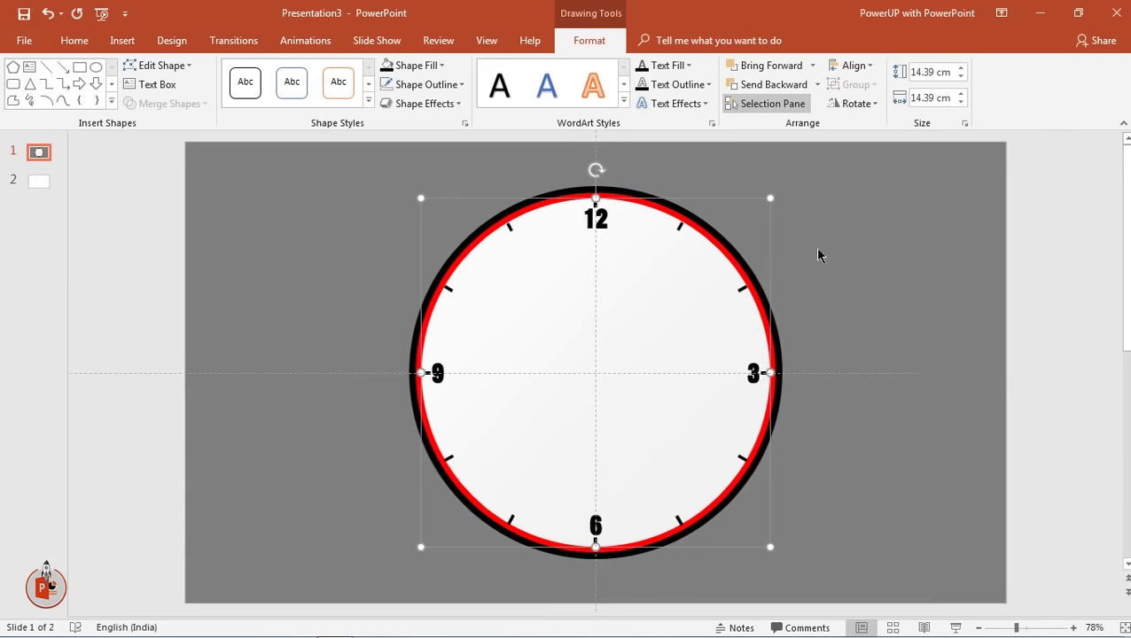
- Enlarge the clock circle around its centre to 15.42 cm
{"action": "right_click", "coordinate": [731, 246]}
{"action": "left_click_drag", "start_coordinate": [771, 548], "coordinate": [784, 559]}
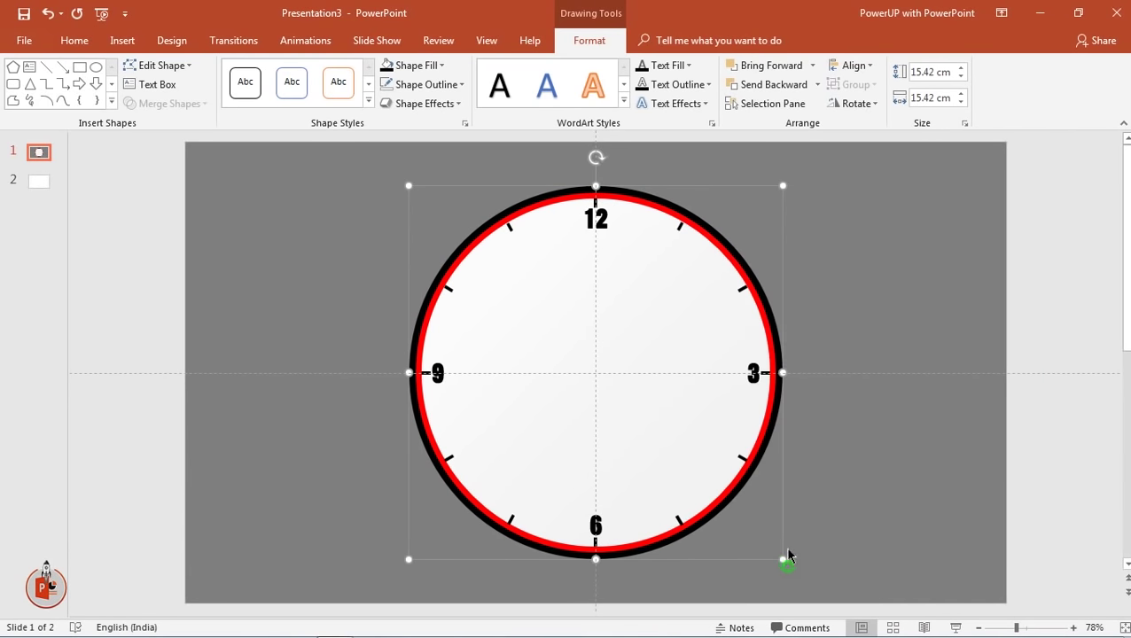
{"action": "left_click", "coordinate": [464, 123]}
{"action": "left_click", "coordinate": [958, 207]}
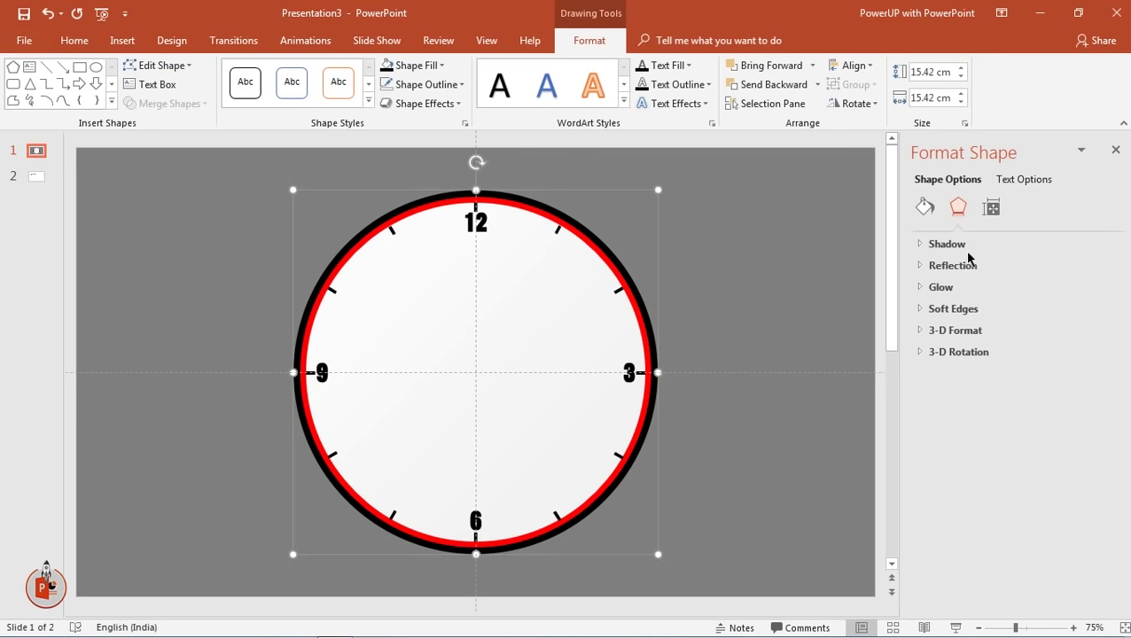
- Give the outer ring an Outer Center shadow coloured red
{"action": "left_click", "coordinate": [961, 248]}
{"action": "left_click", "coordinate": [1089, 266]}
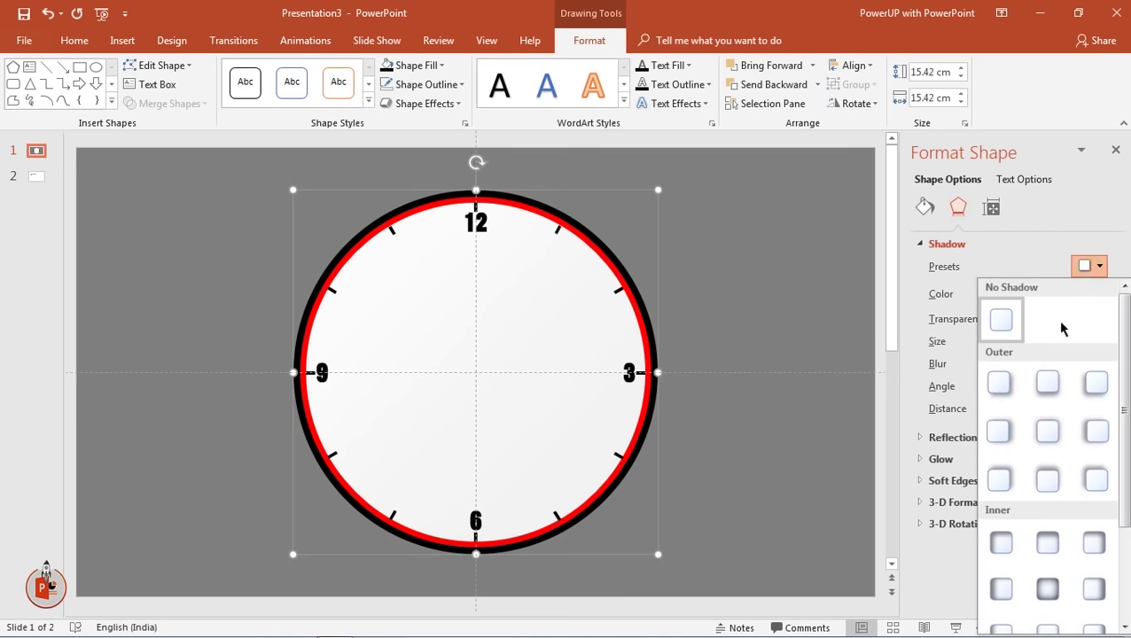
{"action": "left_click", "coordinate": [1047, 430]}
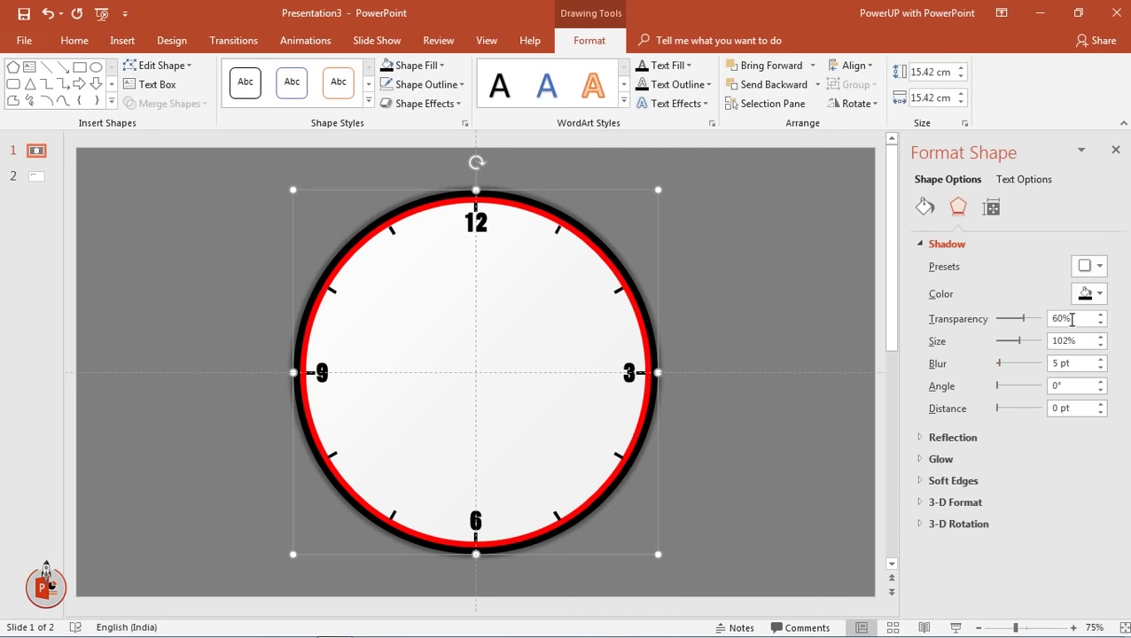
{"action": "left_click", "coordinate": [1100, 295]}
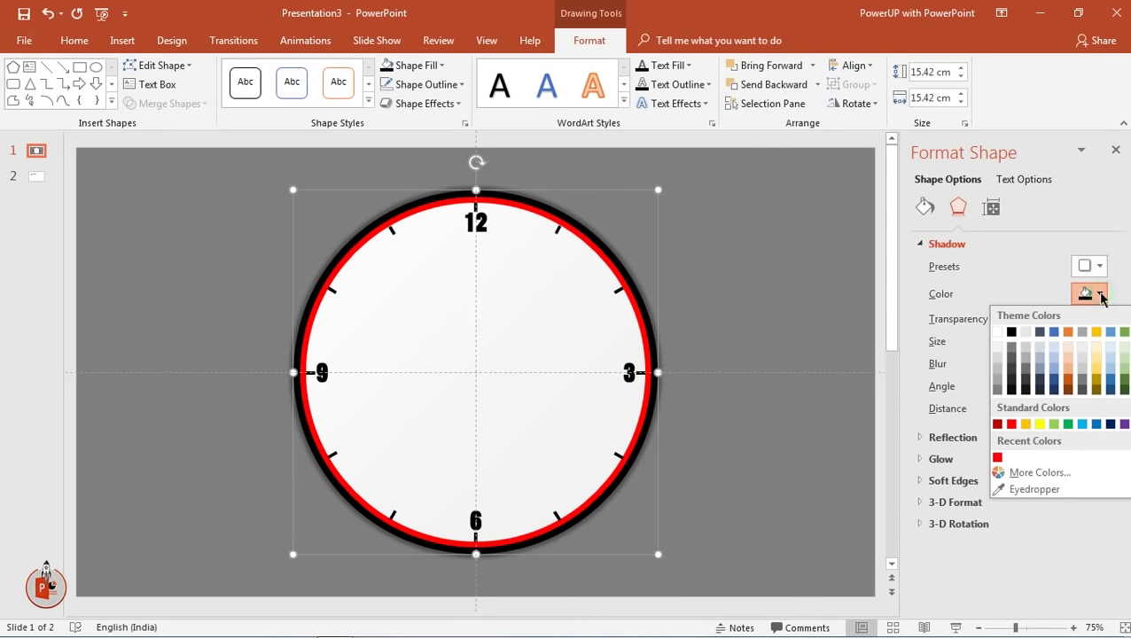
{"action": "left_click", "coordinate": [999, 460]}
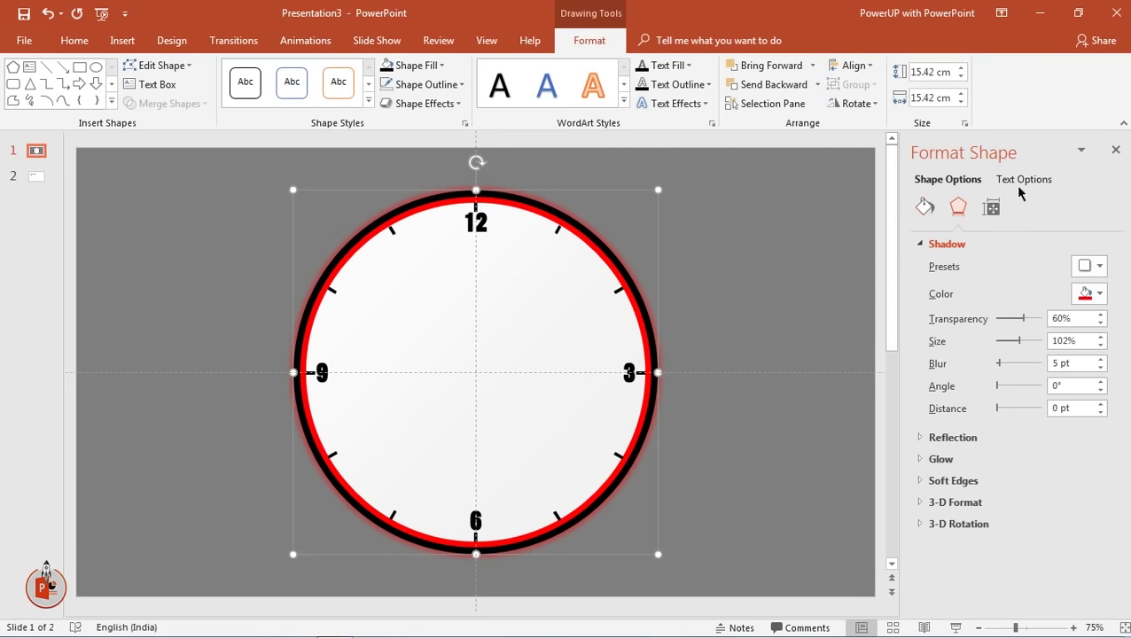
{"action": "left_click", "coordinate": [1117, 148]}
{"action": "left_click", "coordinate": [917, 303]}
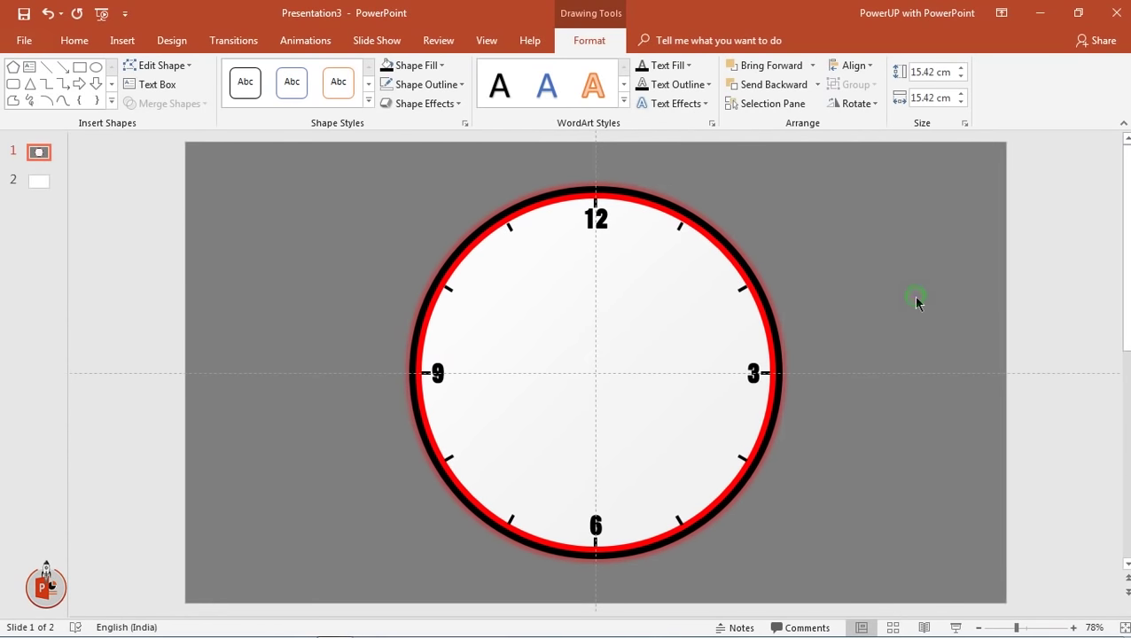
- Apply the Outer Center shadow preset to the inner clock circle as well
{"action": "left_click", "coordinate": [614, 302]}
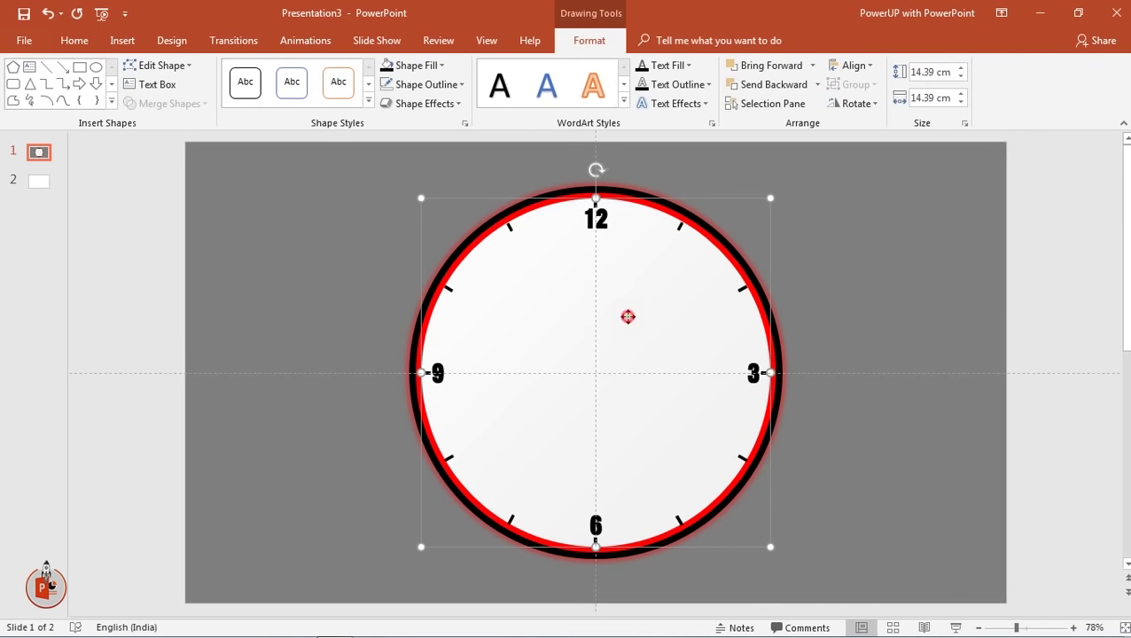
{"action": "right_click", "coordinate": [627, 317]}
{"action": "left_click", "coordinate": [666, 602]}
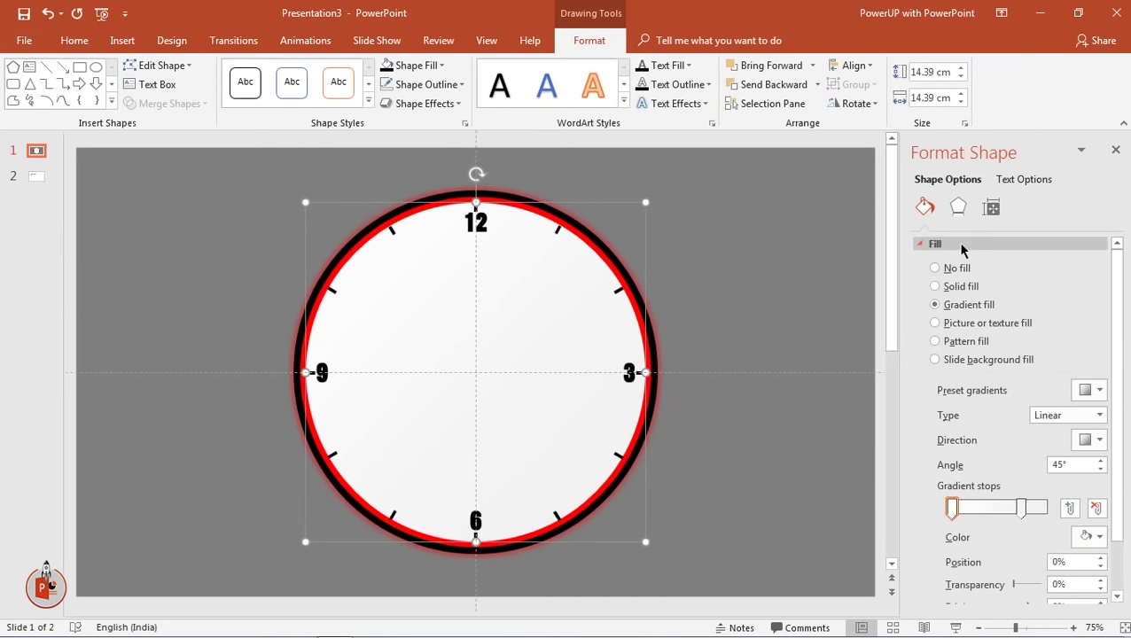
{"action": "left_click", "coordinate": [959, 207]}
{"action": "left_click", "coordinate": [1091, 266]}
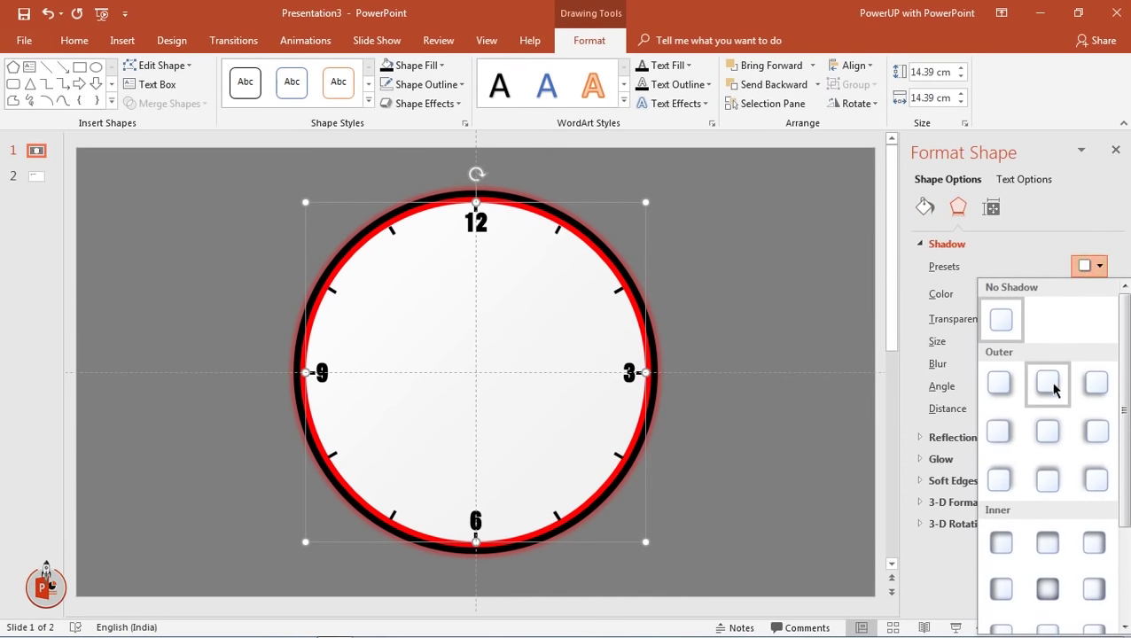
{"action": "left_click", "coordinate": [1046, 430]}
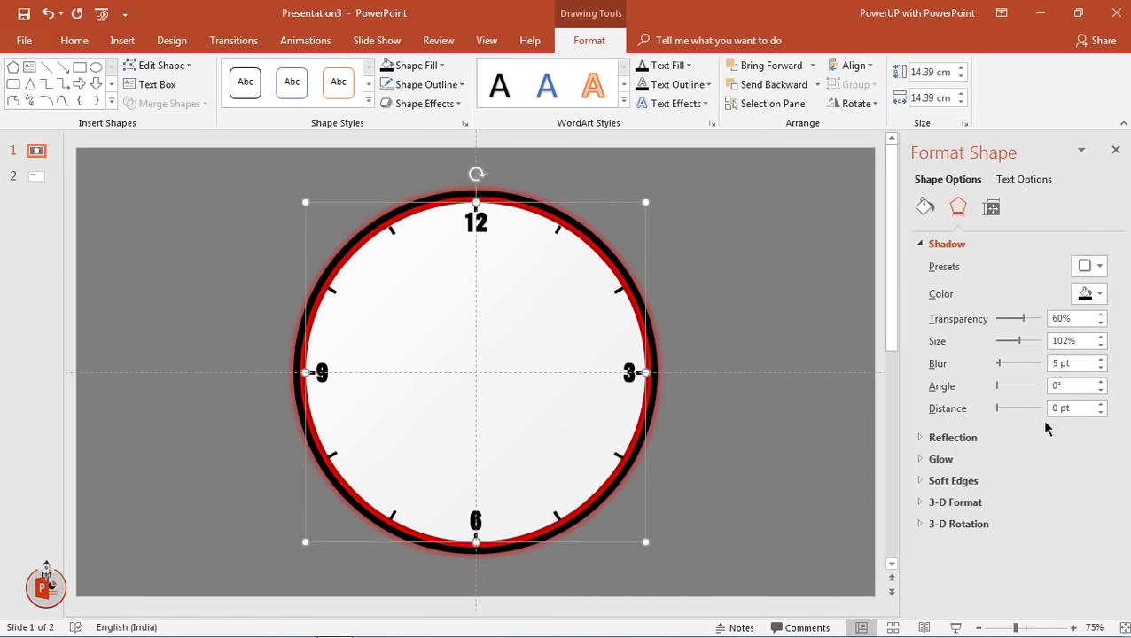
{"action": "left_click", "coordinate": [1115, 150]}
{"action": "left_click", "coordinate": [896, 287]}
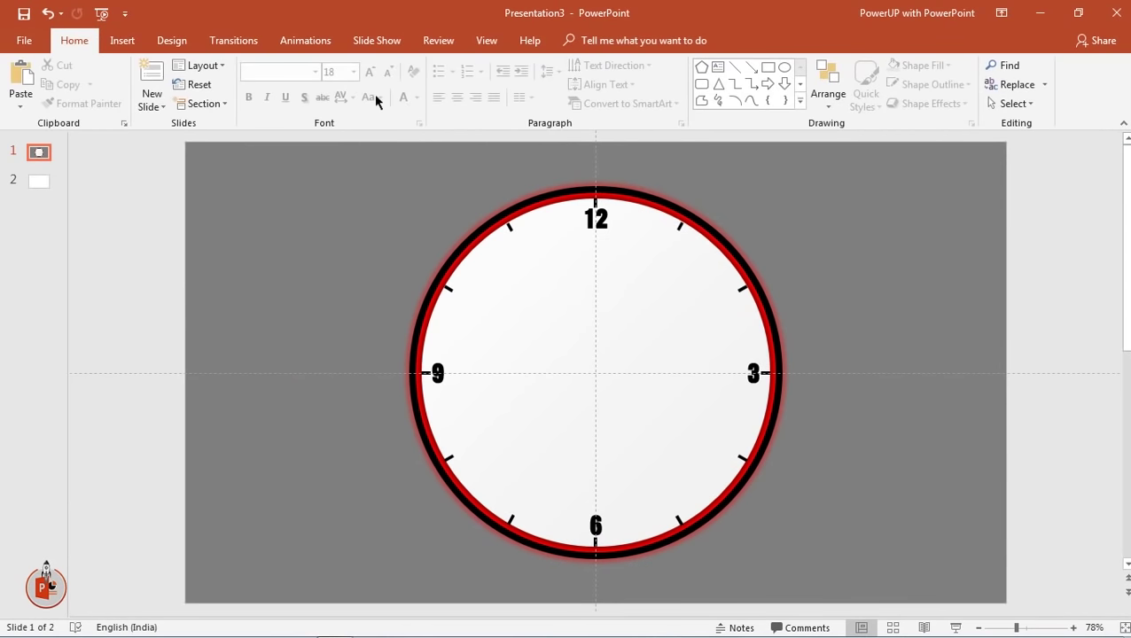
- Draw a tall Pentagon shape, about 9.39 by 1.56 cm, left of the clock
{"action": "left_click", "coordinate": [123, 41]}
{"action": "left_click", "coordinate": [283, 107]}
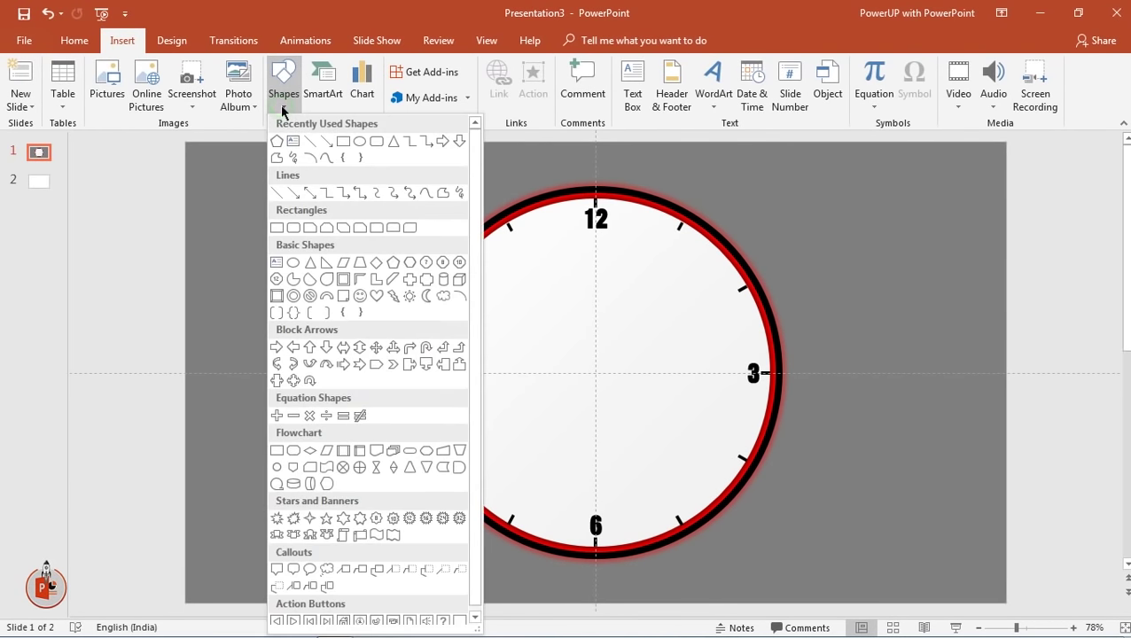
{"action": "left_click", "coordinate": [393, 264]}
{"action": "left_click_drag", "start_coordinate": [250, 228], "coordinate": [289, 455]}
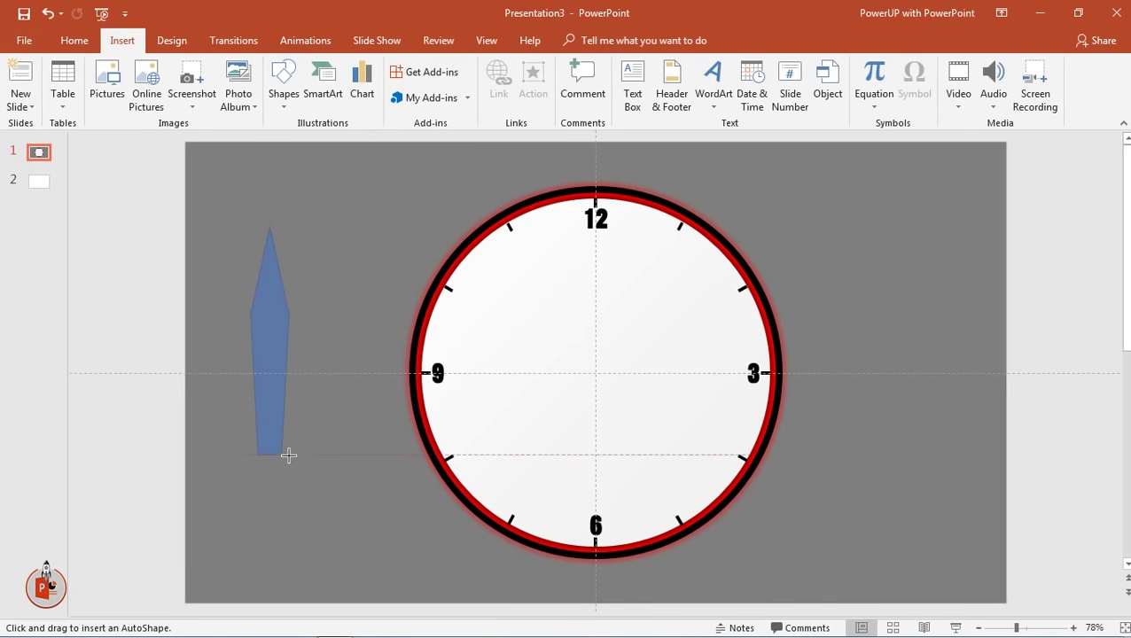
{"action": "left_click", "coordinate": [112, 101]}
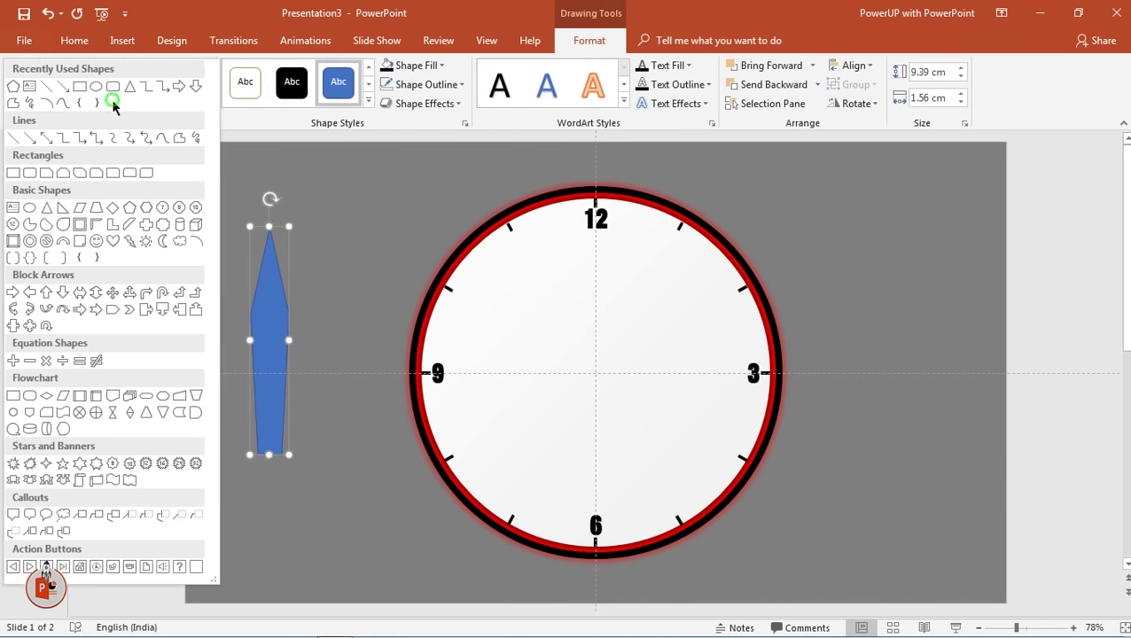
{"action": "left_click", "coordinate": [99, 89]}
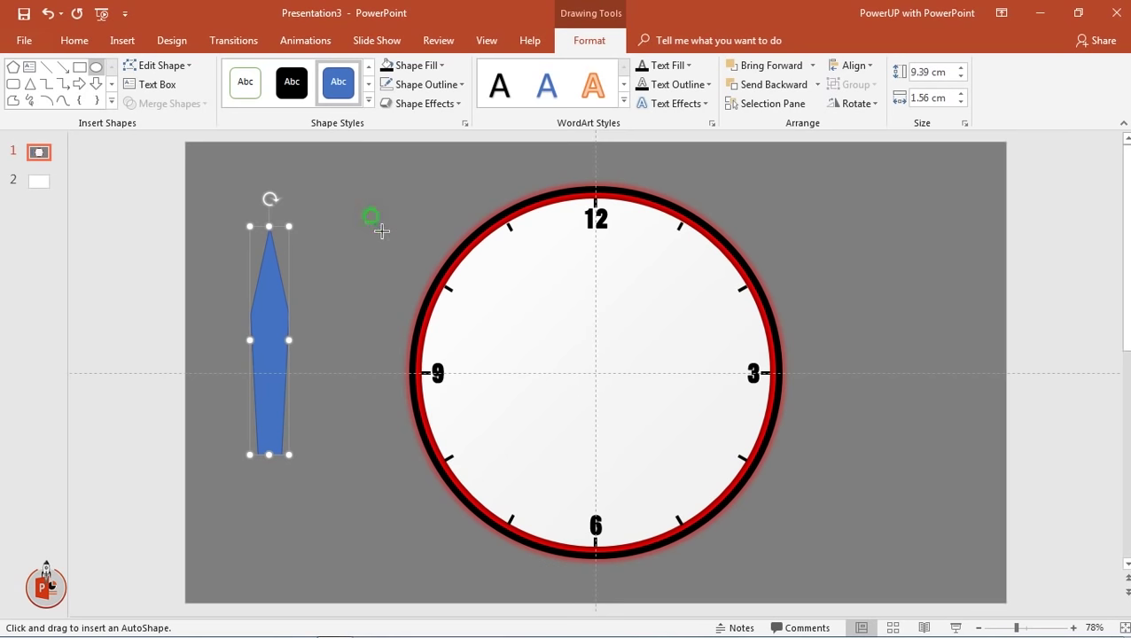
- Draw a small circle and center it horizontally and vertically on the slide
{"action": "left_click_drag", "start_coordinate": [374, 223], "coordinate": [596, 374]}
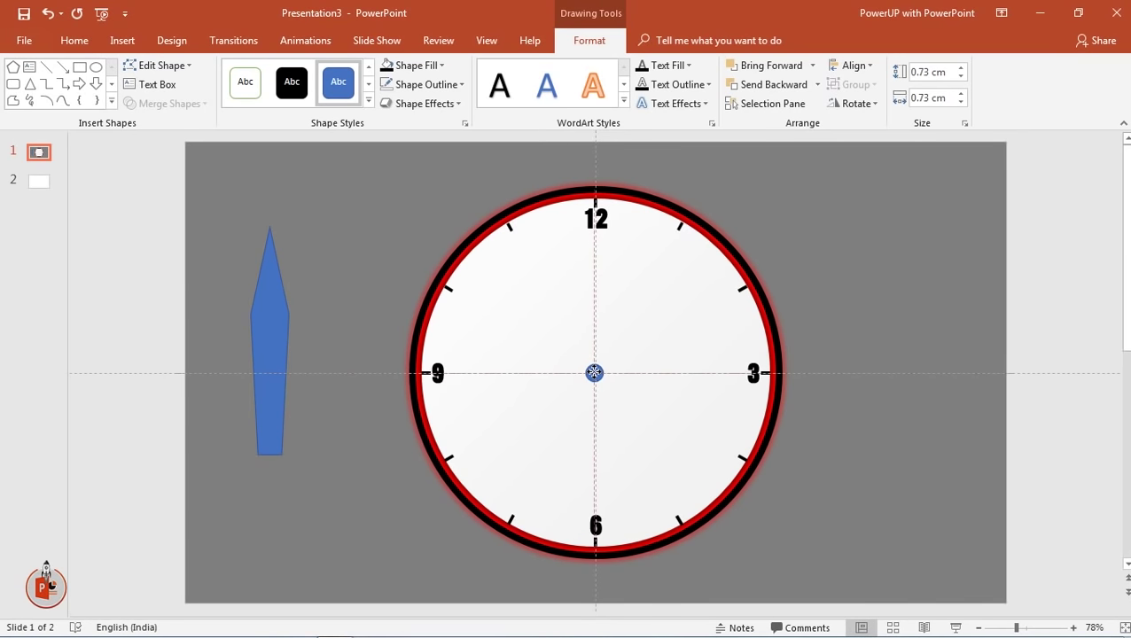
{"action": "left_click", "coordinate": [857, 73]}
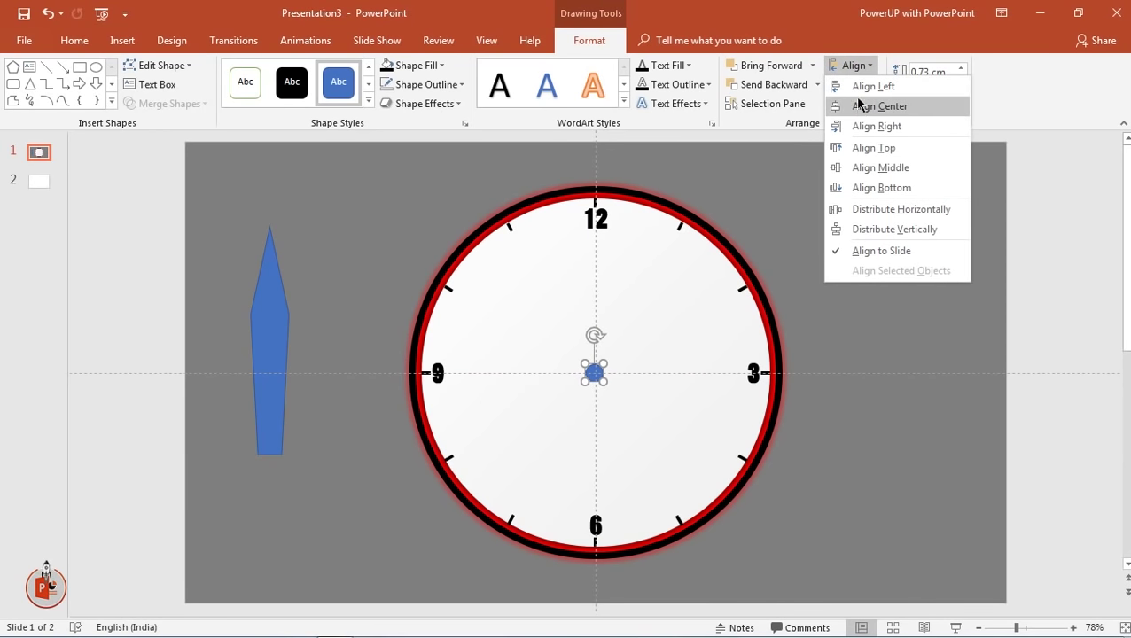
{"action": "left_click", "coordinate": [862, 107]}
{"action": "left_click", "coordinate": [857, 69]}
{"action": "left_click", "coordinate": [876, 169]}
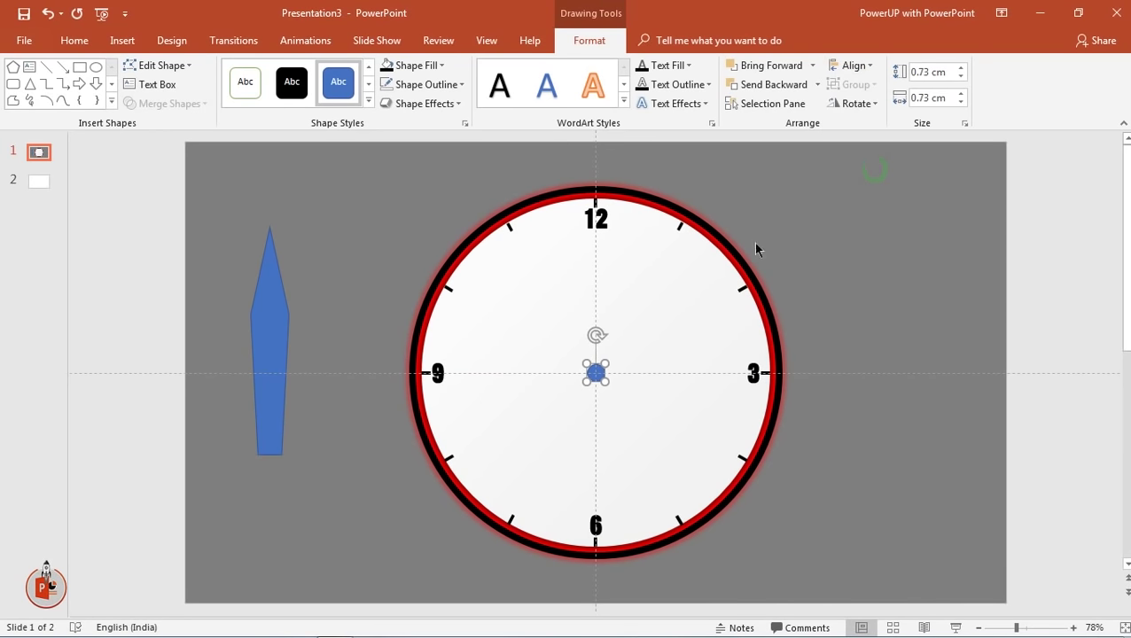
- Remove the centre circle's outline, fill it black, and enlarge it to about 0.88 cm
{"action": "left_click", "coordinate": [426, 84]}
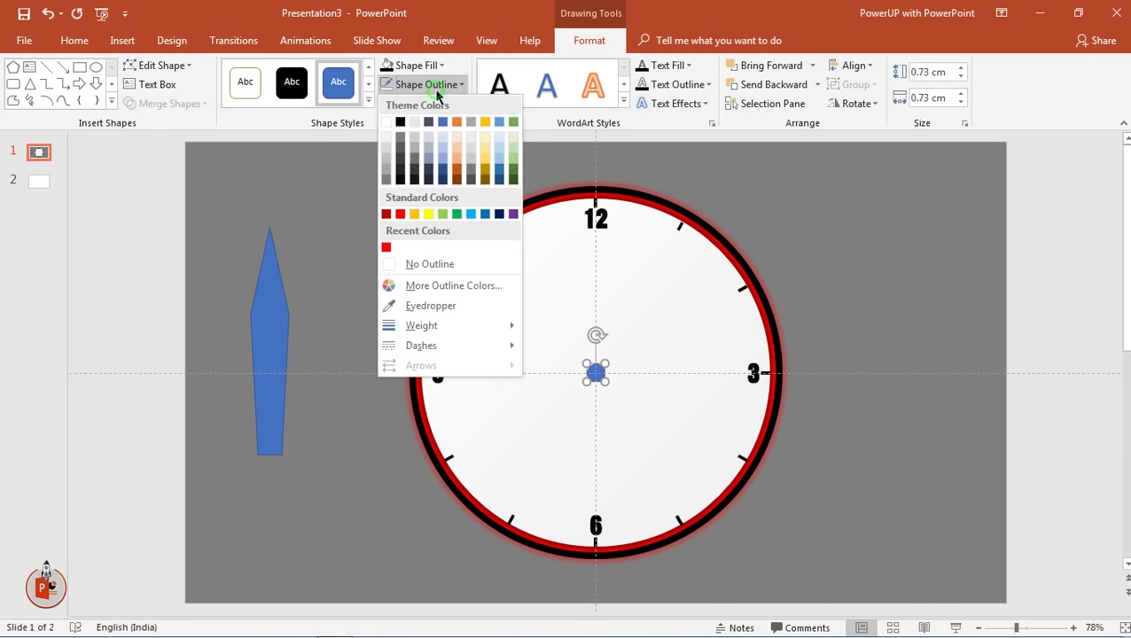
{"action": "left_click", "coordinate": [423, 264]}
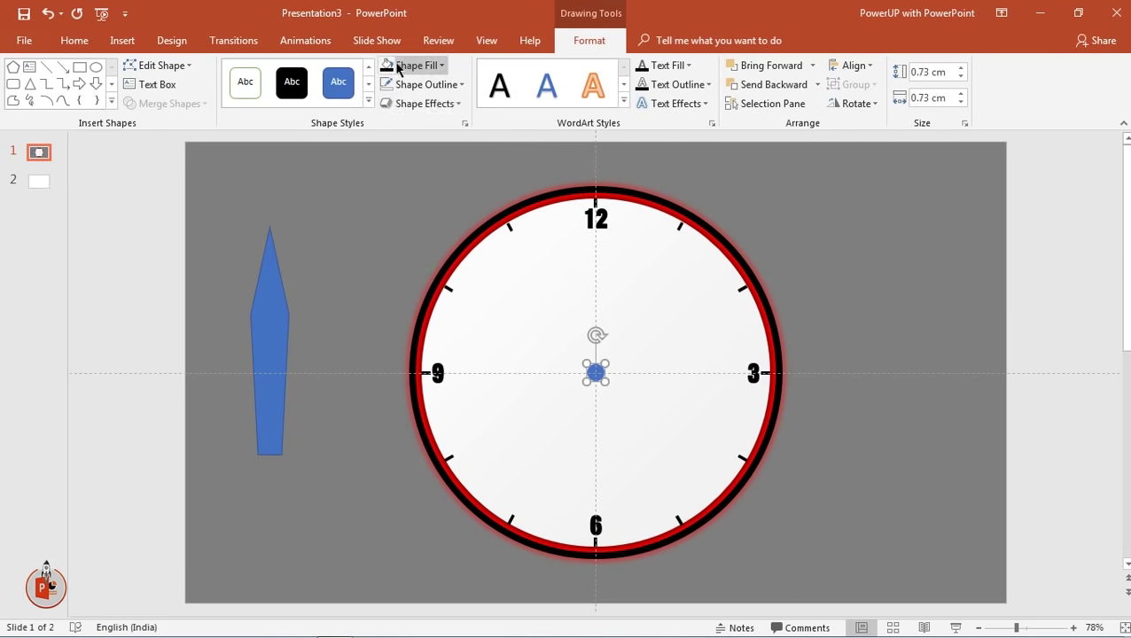
{"action": "left_click", "coordinate": [412, 68]}
{"action": "left_click", "coordinate": [401, 104]}
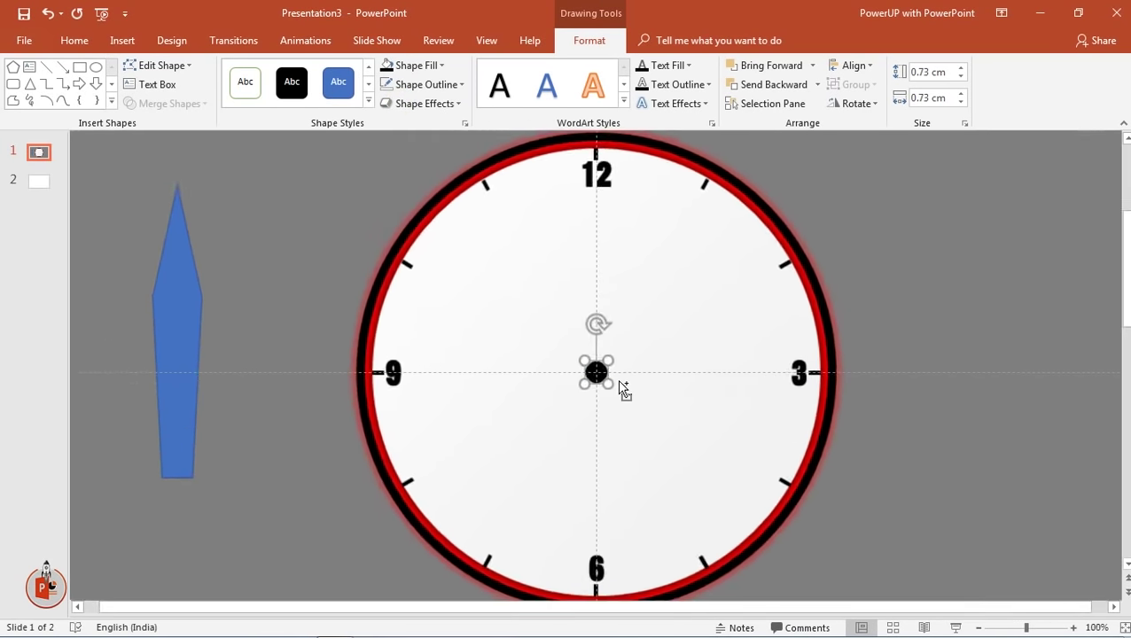
{"action": "scroll", "coordinate": [623, 395], "scroll_direction": "up", "scroll_amount": 5}
{"action": "left_click_drag", "start_coordinate": [614, 385], "coordinate": [620, 391]}
{"action": "scroll", "coordinate": [608, 366], "scroll_direction": "down", "scroll_amount": 2}
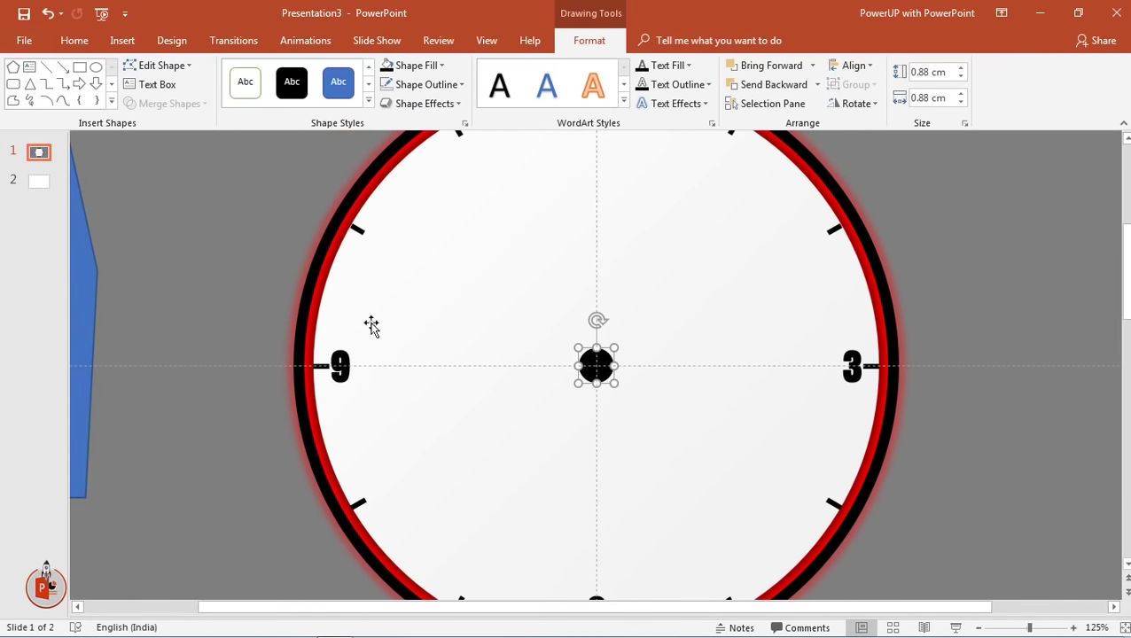
{"action": "scroll", "coordinate": [223, 298], "scroll_direction": "down", "scroll_amount": 2}
{"action": "scroll", "coordinate": [303, 328], "scroll_direction": "down", "scroll_amount": 1}
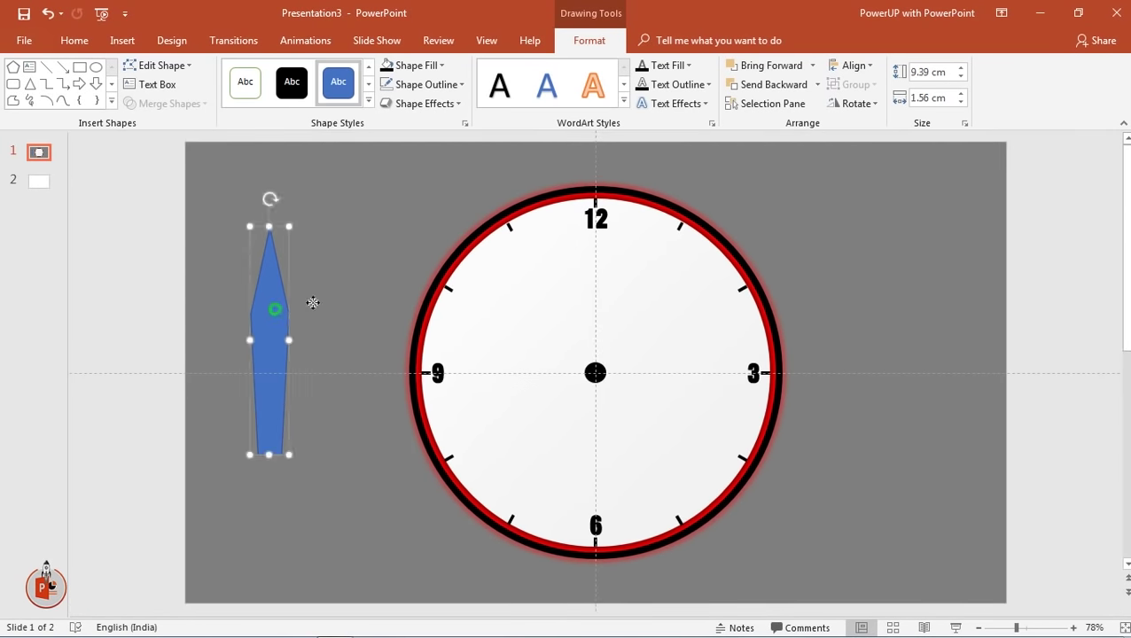
- Move the pentagon onto the clock centre and slim it to 4.79 by 0.39 cm
{"action": "mouse_move", "coordinate": [281, 295]}
{"action": "left_mouse_down"}
{"action": "mouse_move", "coordinate": [570, 270]}
{"action": "mouse_move", "coordinate": [609, 280]}
{"action": "left_mouse_up"}
{"action": "scroll", "coordinate": [621, 417], "scroll_direction": "up", "scroll_amount": 2}
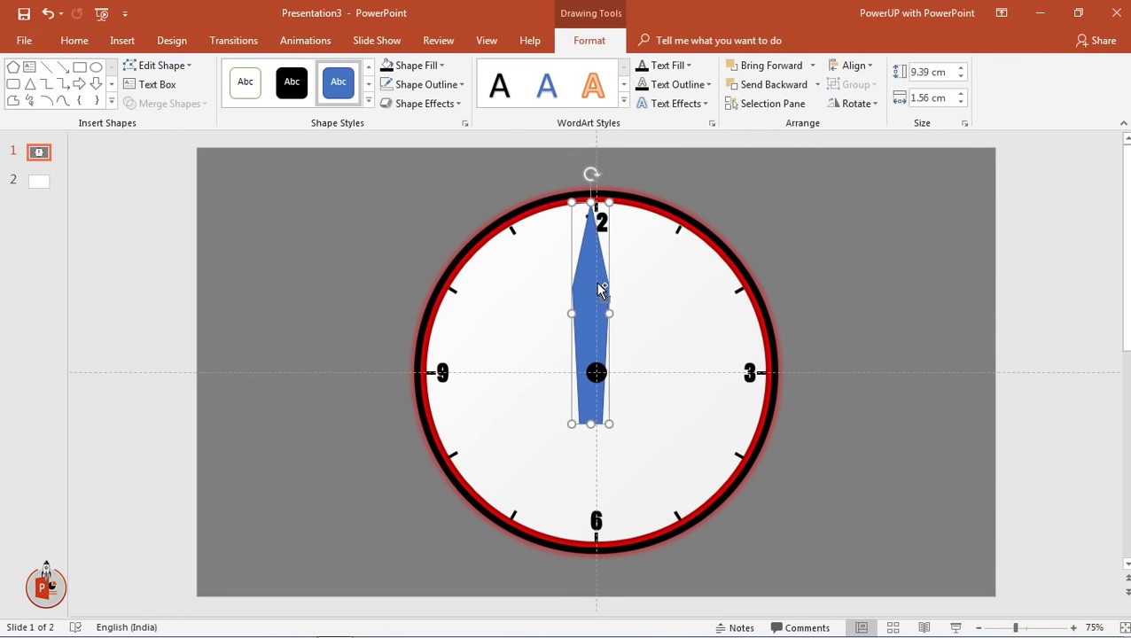
{"action": "left_click_drag", "start_coordinate": [621, 509], "coordinate": [585, 363]}
{"action": "left_click_drag", "start_coordinate": [577, 316], "coordinate": [600, 387]}
- Fill the needle red with no outline, bring it to front, and fine-tune its position
{"action": "left_click", "coordinate": [395, 65]}
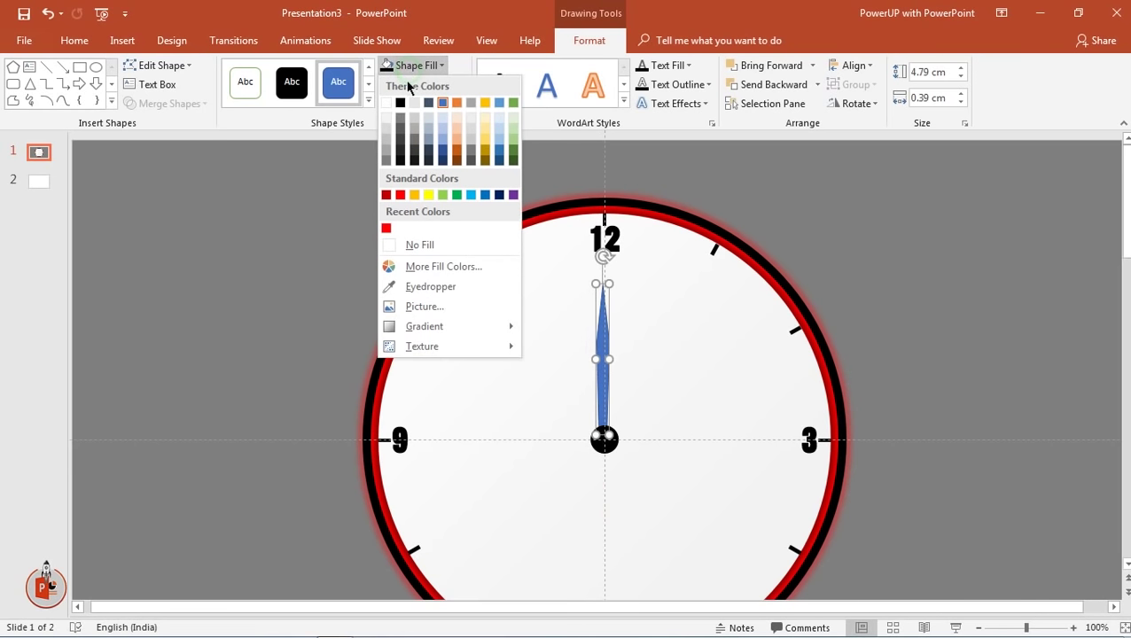
{"action": "left_click", "coordinate": [399, 194]}
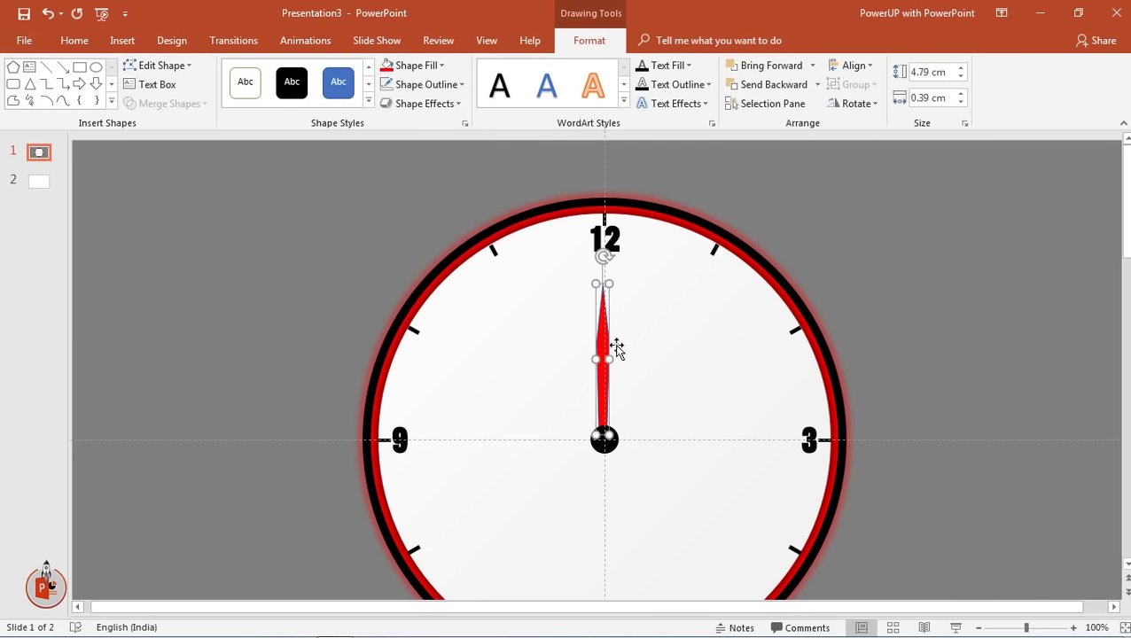
{"action": "right_click", "coordinate": [602, 388]}
{"action": "left_click", "coordinate": [652, 196]}
{"action": "left_click", "coordinate": [452, 87]}
{"action": "left_click", "coordinate": [417, 265]}
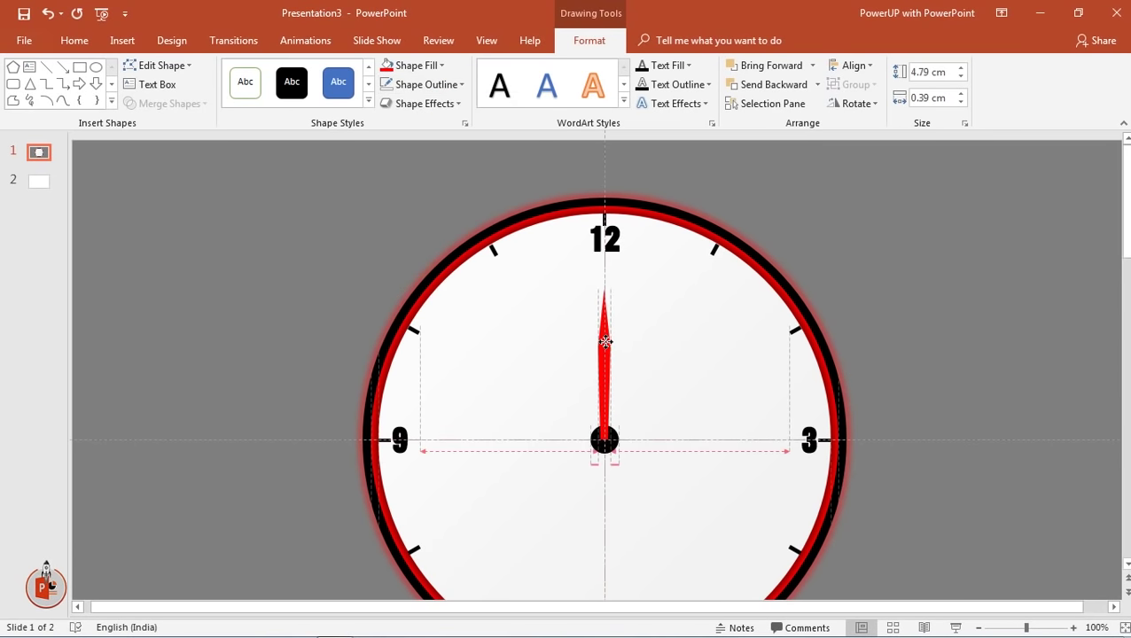
{"action": "left_click_drag", "start_coordinate": [603, 337], "coordinate": [605, 342]}
{"action": "mouse_move", "coordinate": [604, 262]}
{"action": "left_mouse_down"}
{"action": "mouse_move", "coordinate": [630, 272]}
{"action": "mouse_move", "coordinate": [604, 272]}
{"action": "left_mouse_up"}
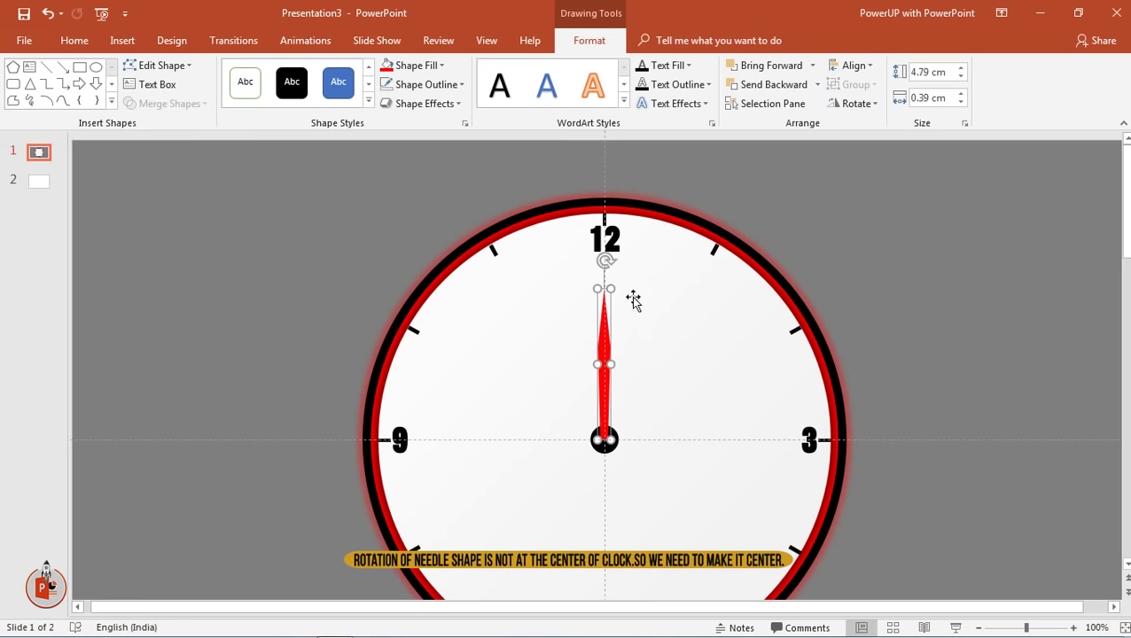
- Centre the red needle horizontally on the slide and test where it pivots
{"action": "scroll", "coordinate": [634, 361], "scroll_direction": "up", "scroll_amount": 10}
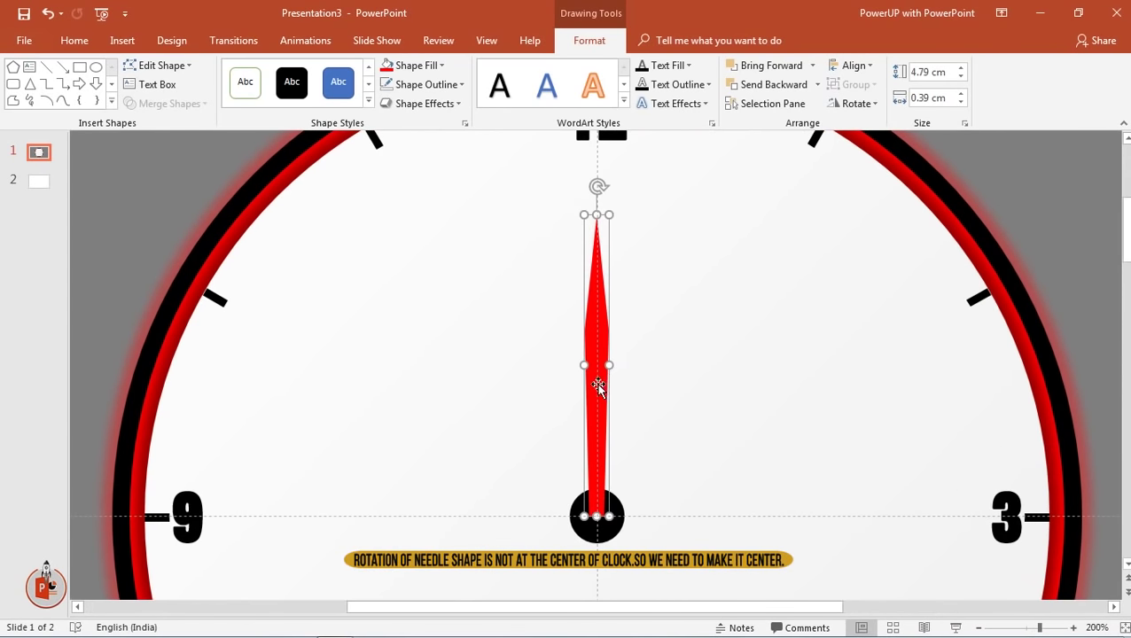
{"action": "left_click_drag", "start_coordinate": [598, 380], "coordinate": [600, 388]}
{"action": "key", "text": "ctrl+z"}
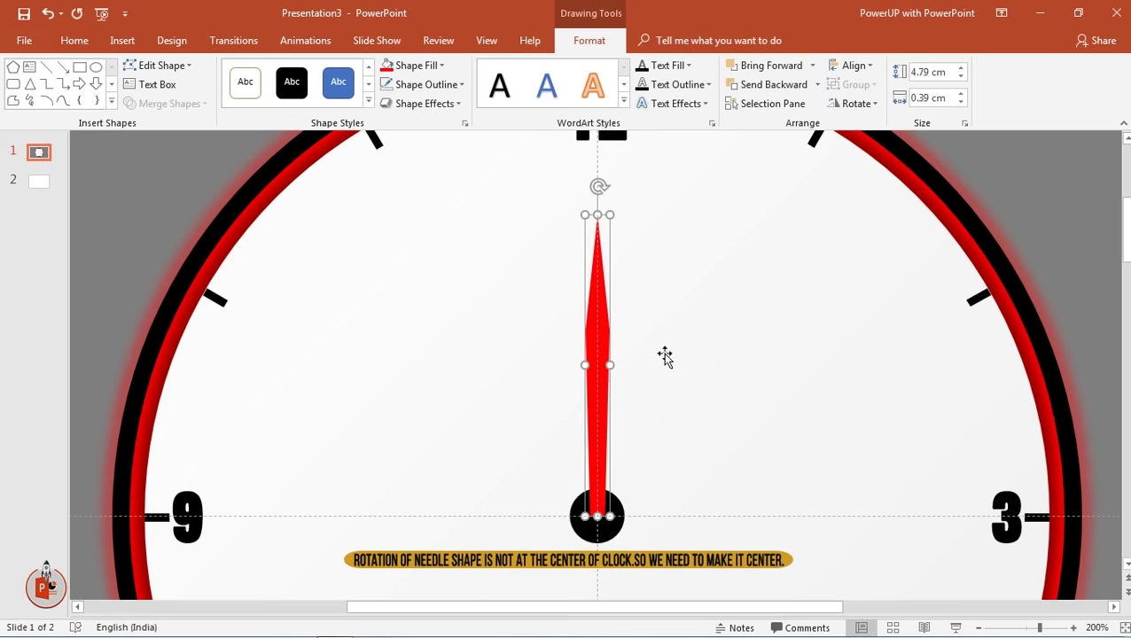
{"action": "left_click", "coordinate": [674, 352]}
{"action": "left_click", "coordinate": [605, 408]}
{"action": "left_click", "coordinate": [852, 66]}
{"action": "left_click", "coordinate": [856, 107]}
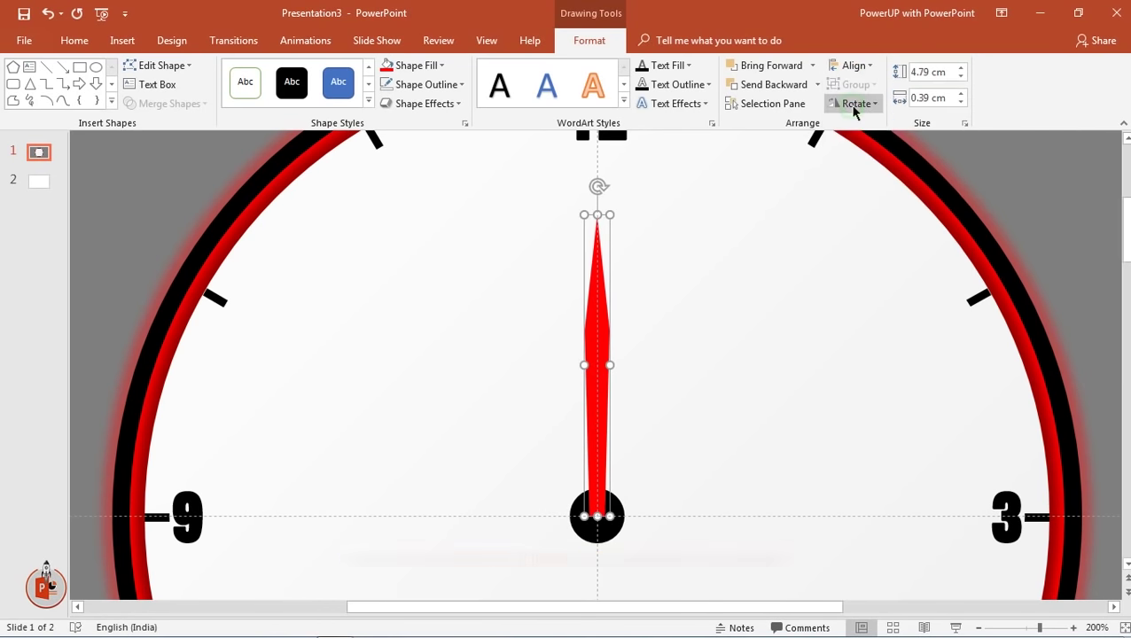
{"action": "scroll", "coordinate": [735, 275], "scroll_direction": "down", "scroll_amount": 5}
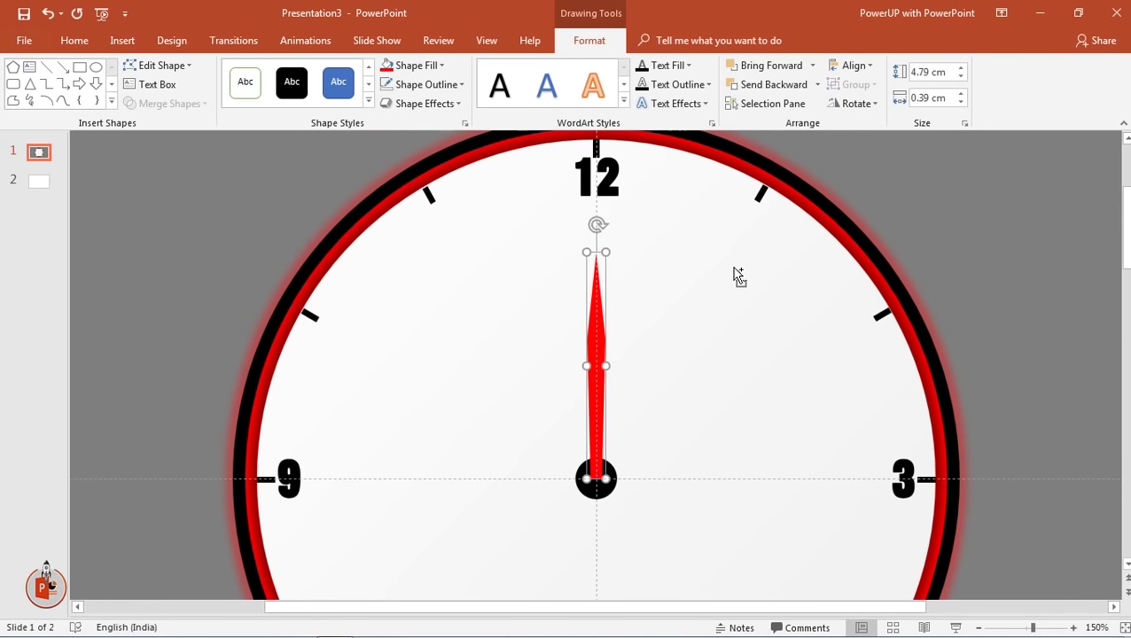
{"action": "left_click_drag", "start_coordinate": [601, 225], "coordinate": [602, 239]}
- Draw an oval on the clock and align it to the slide's centre and middle
{"action": "scroll", "coordinate": [496, 312], "scroll_direction": "down", "scroll_amount": 2}
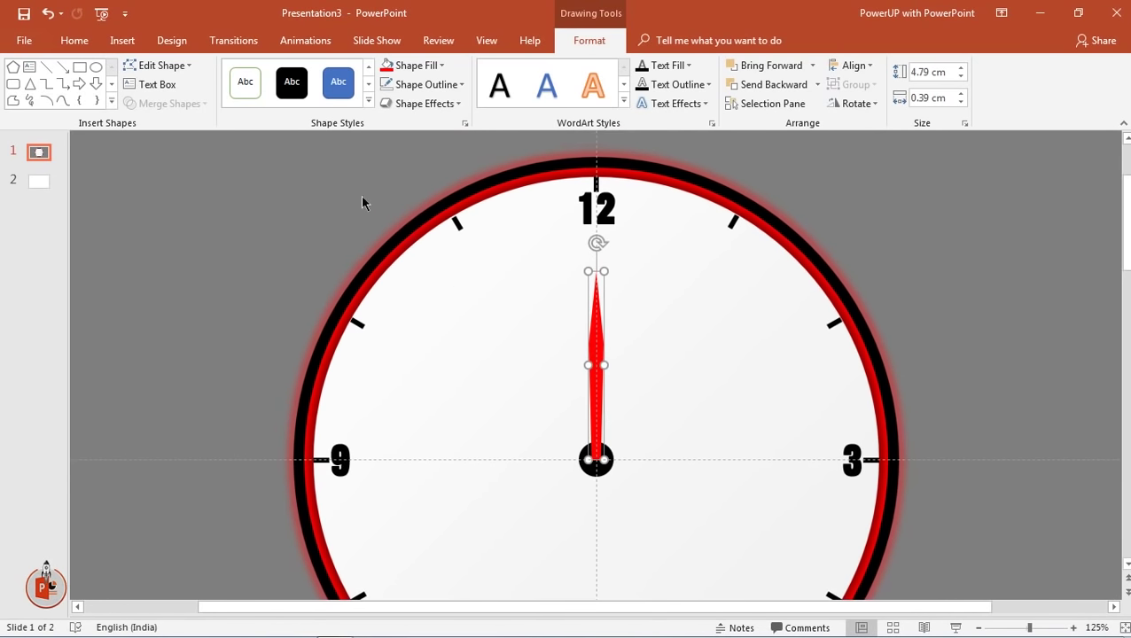
{"action": "left_click", "coordinate": [114, 102]}
{"action": "left_click", "coordinate": [91, 89]}
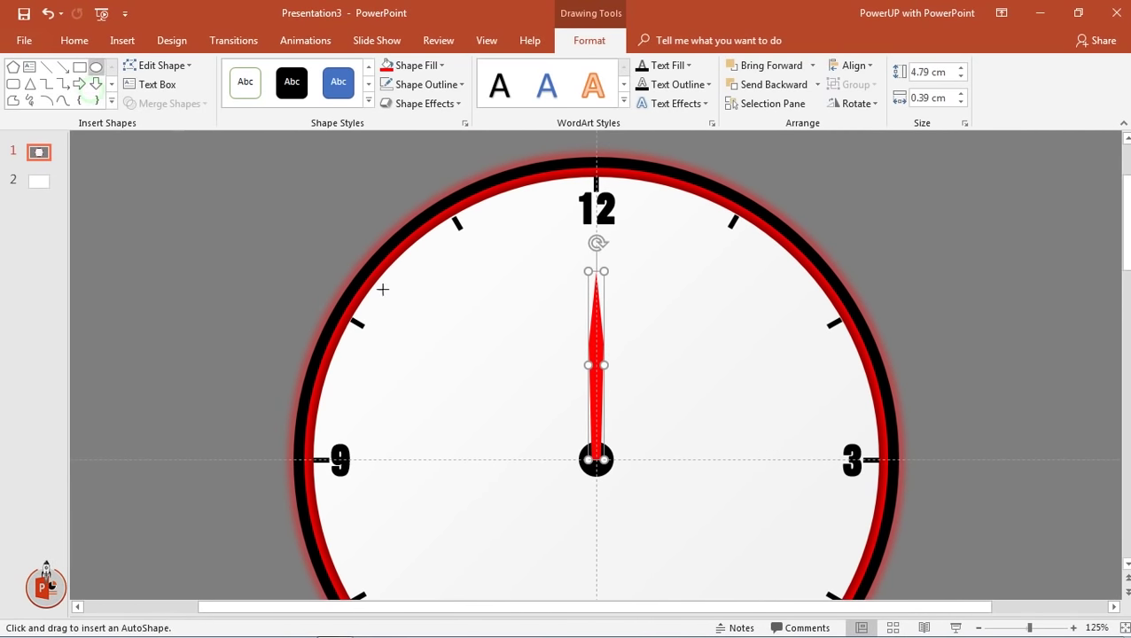
{"action": "left_click_drag", "start_coordinate": [462, 342], "coordinate": [553, 432]}
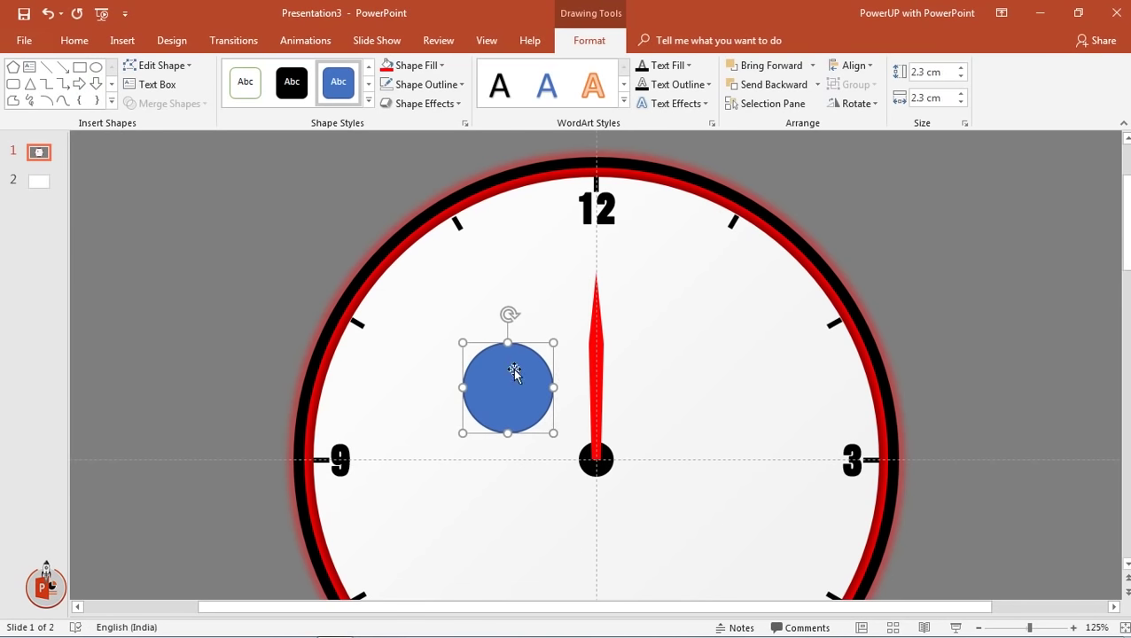
{"action": "left_click_drag", "start_coordinate": [515, 373], "coordinate": [591, 458]}
{"action": "left_click", "coordinate": [855, 66]}
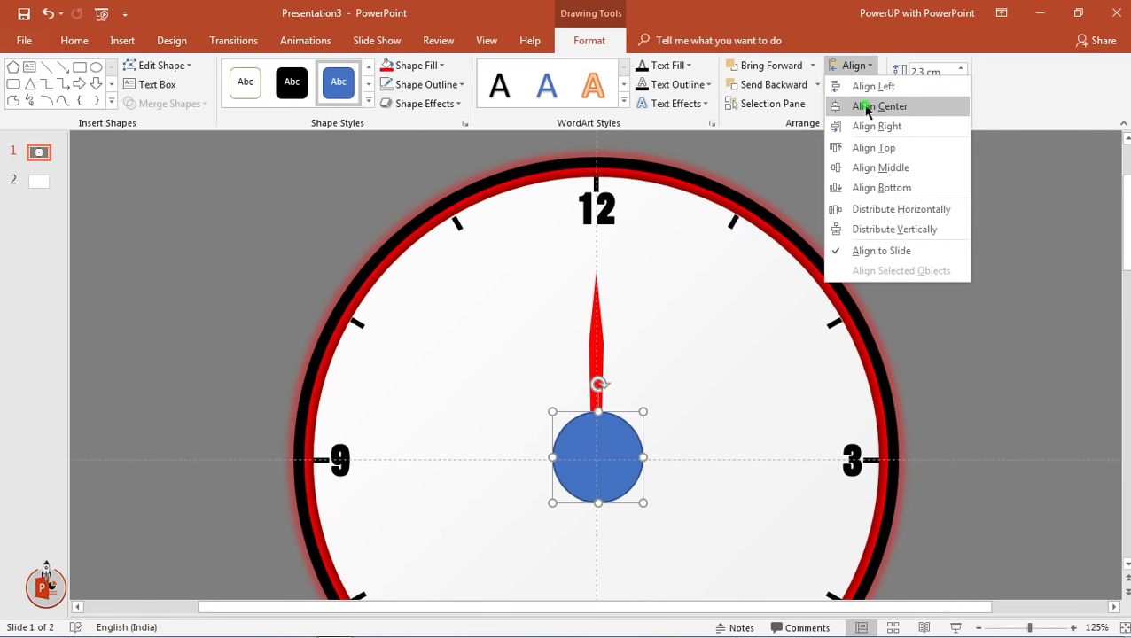
{"action": "left_click", "coordinate": [874, 106]}
{"action": "left_click", "coordinate": [855, 65]}
{"action": "left_click", "coordinate": [880, 167]}
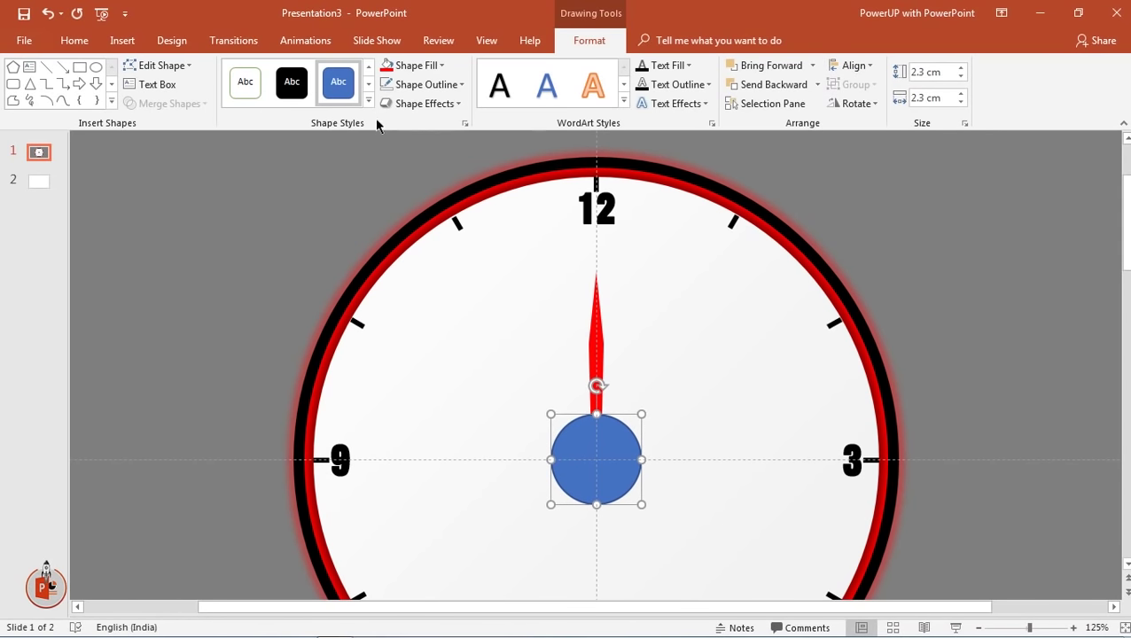
- Remove the circle's outline, enlarge it evenly to 9.58 cm around the centre, and set No Fill
{"action": "left_click", "coordinate": [424, 84]}
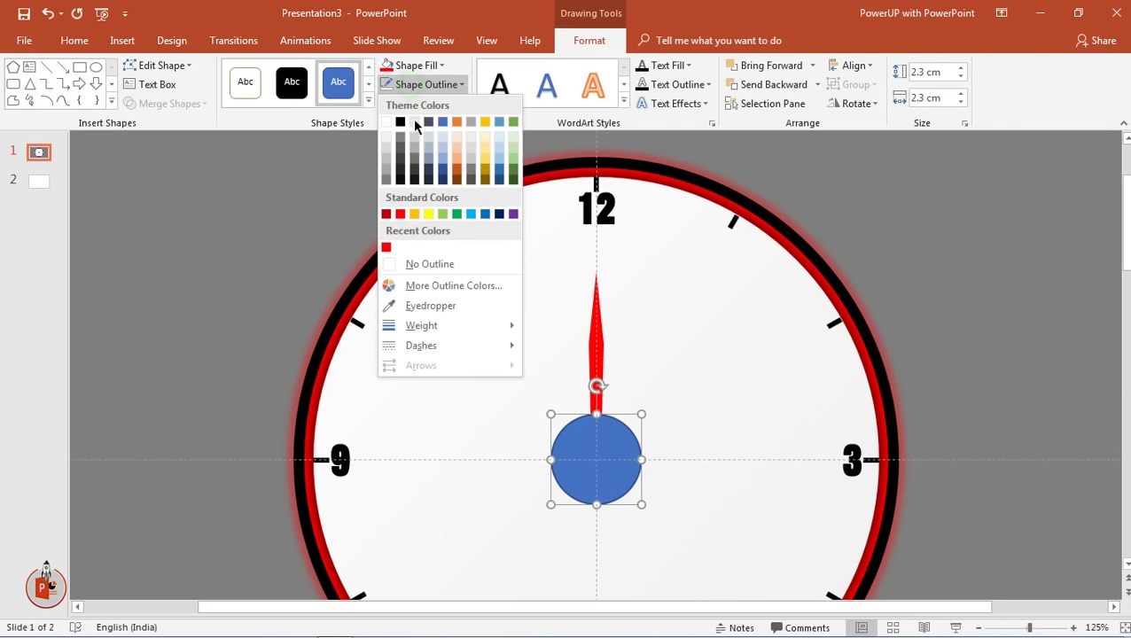
{"action": "left_click", "coordinate": [420, 262]}
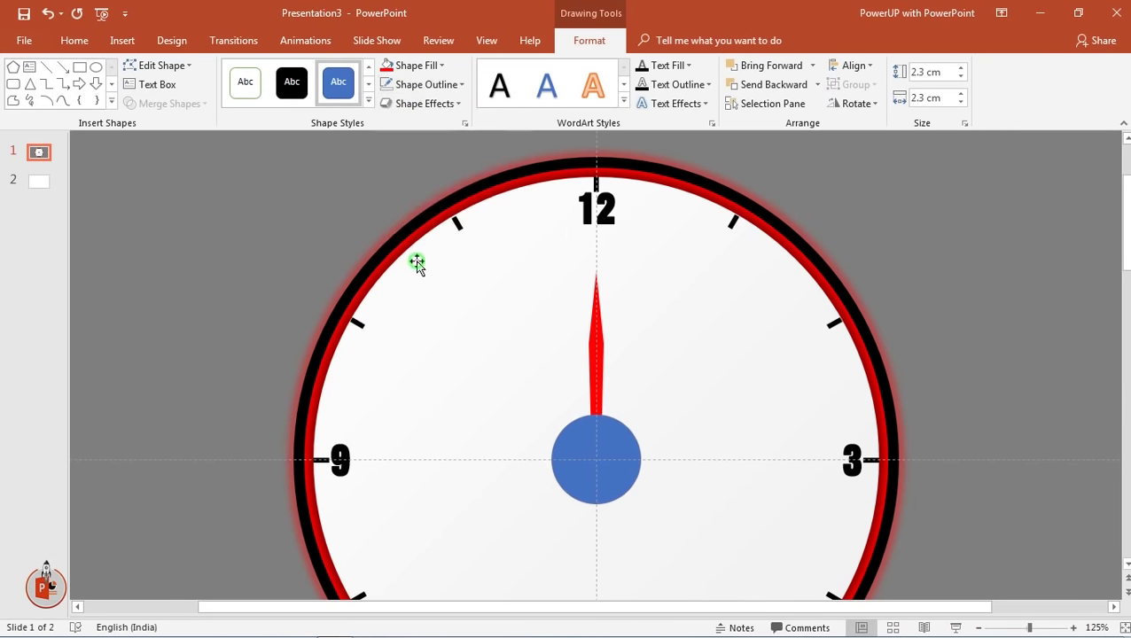
{"action": "left_click", "coordinate": [437, 67]}
{"action": "left_click", "coordinate": [406, 105]}
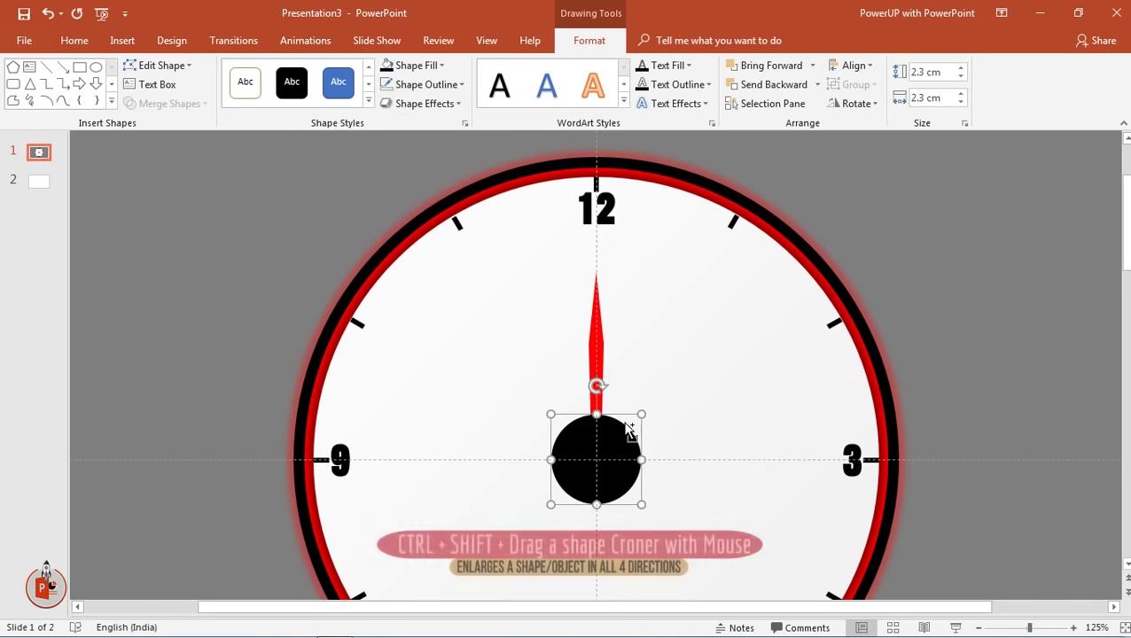
{"action": "left_click_drag", "start_coordinate": [641, 415], "coordinate": [602, 273]}
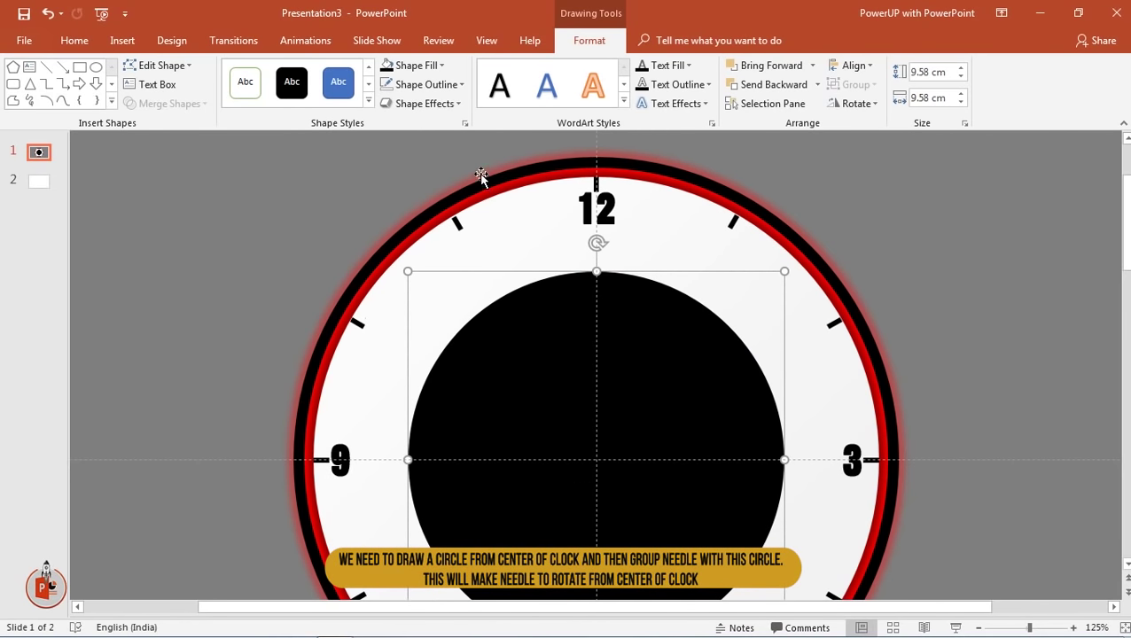
{"action": "left_click", "coordinate": [427, 67]}
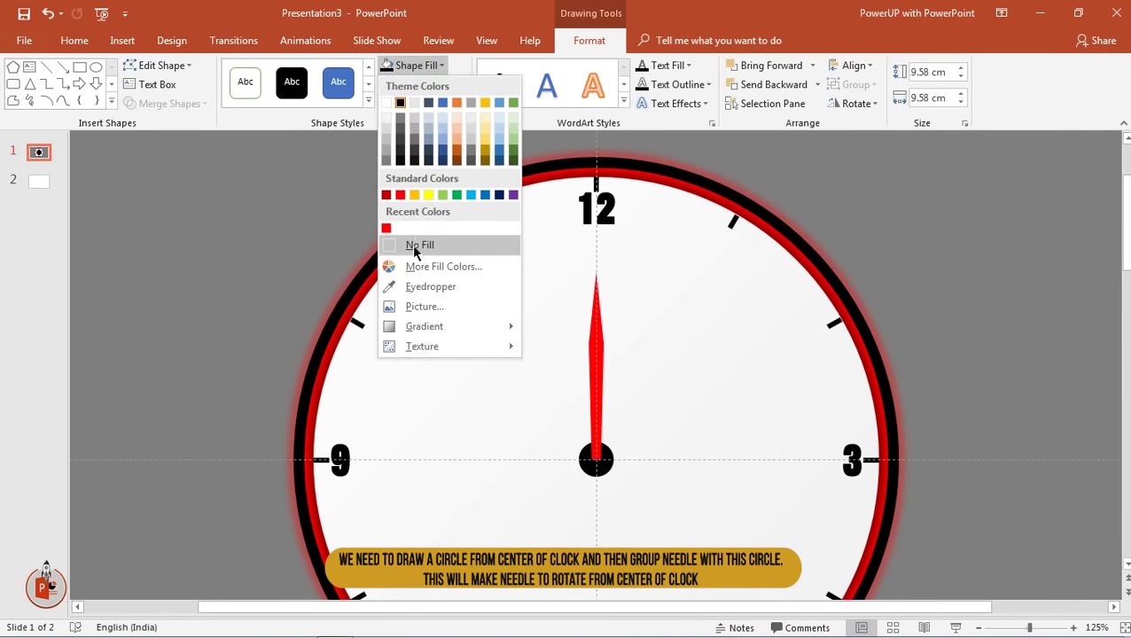
{"action": "left_click", "coordinate": [417, 244]}
- Group the red needle with the transparent circle and check it rotates around the clock centre
{"action": "left_click", "coordinate": [599, 351], "text": "shift"}
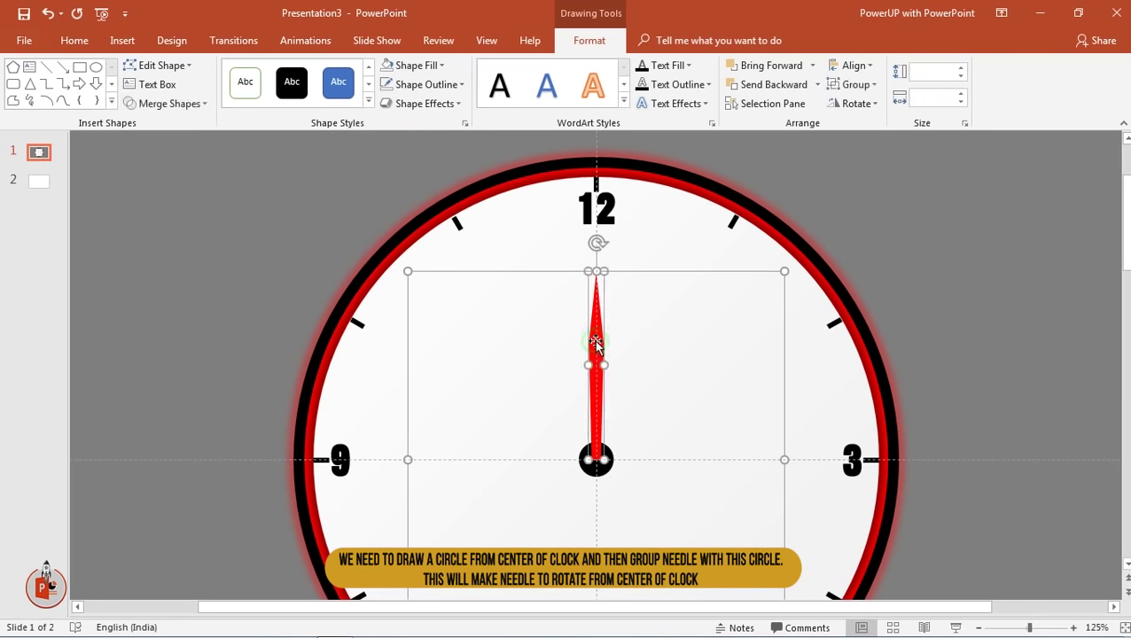
{"action": "right_click", "coordinate": [597, 344]}
{"action": "mouse_move", "coordinate": [645, 437]}
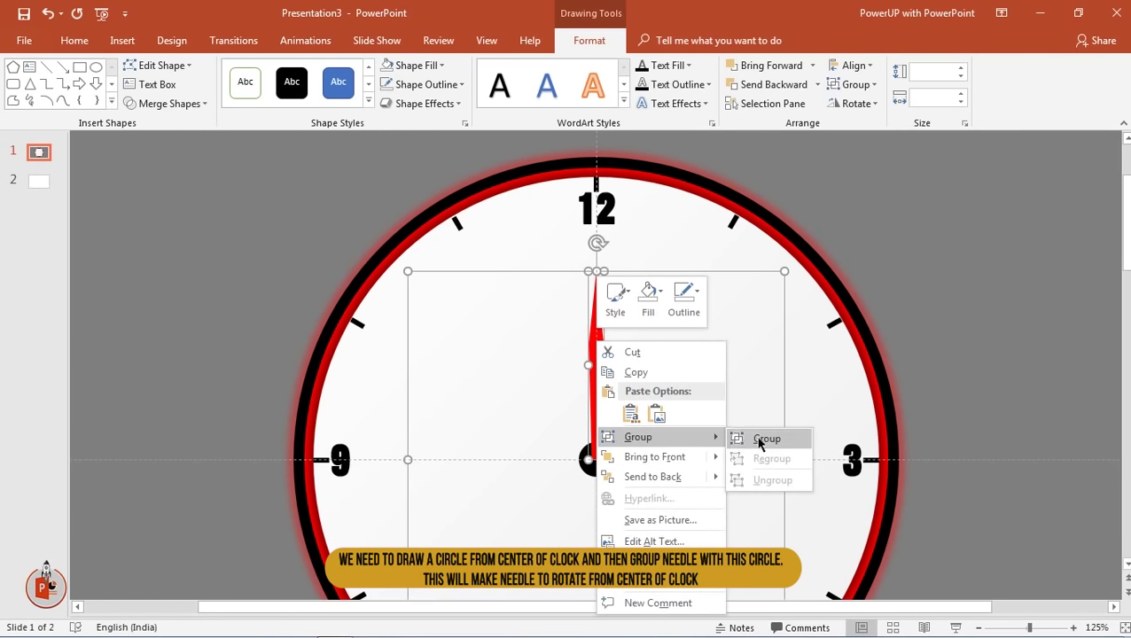
{"action": "left_click", "coordinate": [757, 437]}
{"action": "left_click_drag", "start_coordinate": [601, 236], "coordinate": [652, 278]}
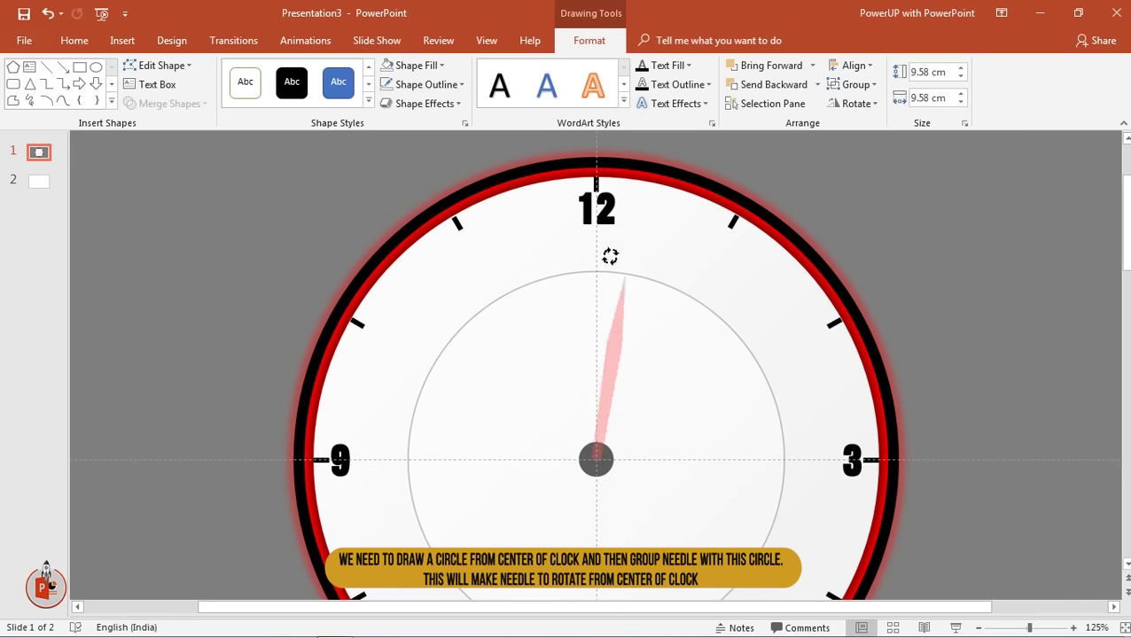
{"action": "left_click_drag", "start_coordinate": [652, 279], "coordinate": [601, 253]}
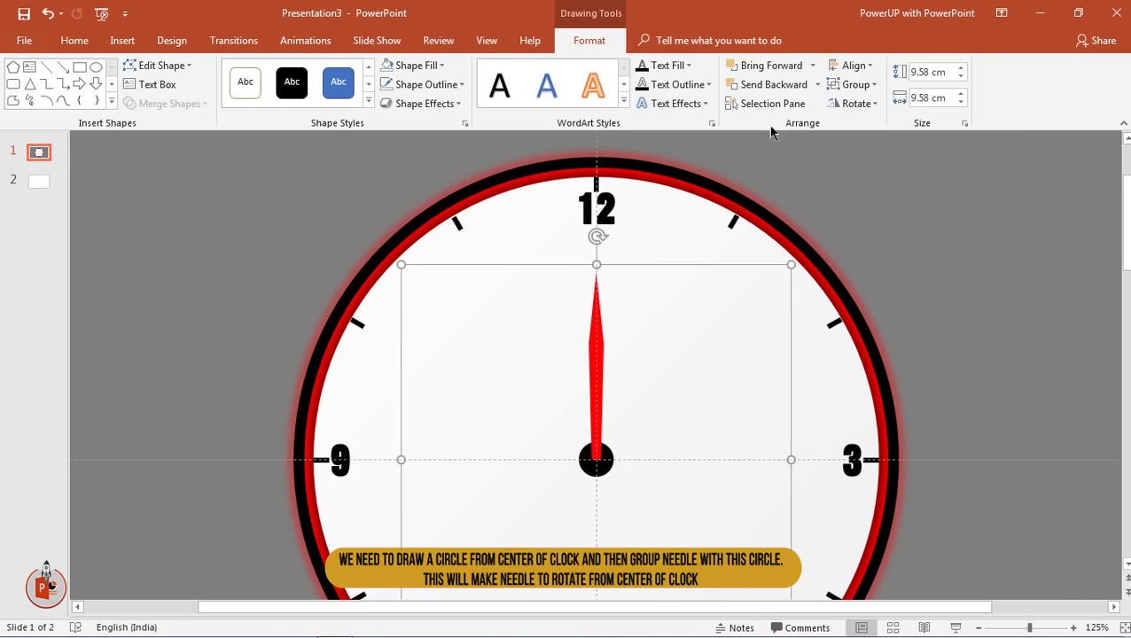
- Rename Group 118 to 'small Needle' in the Selection Pane and hide it
{"action": "left_click", "coordinate": [768, 104]}
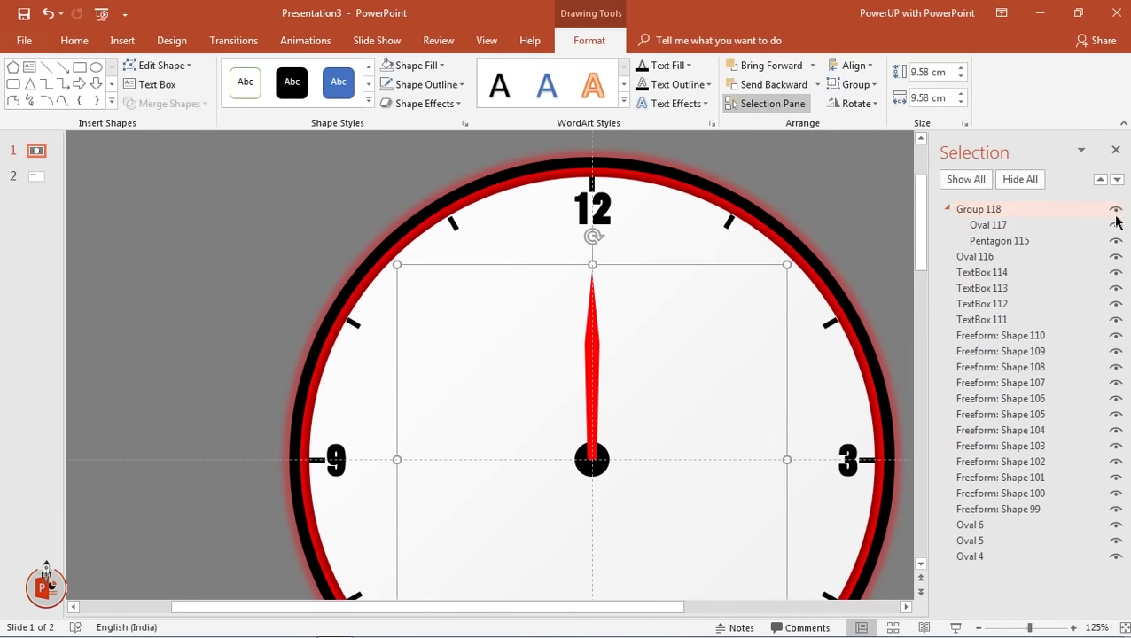
{"action": "left_click", "coordinate": [1116, 210]}
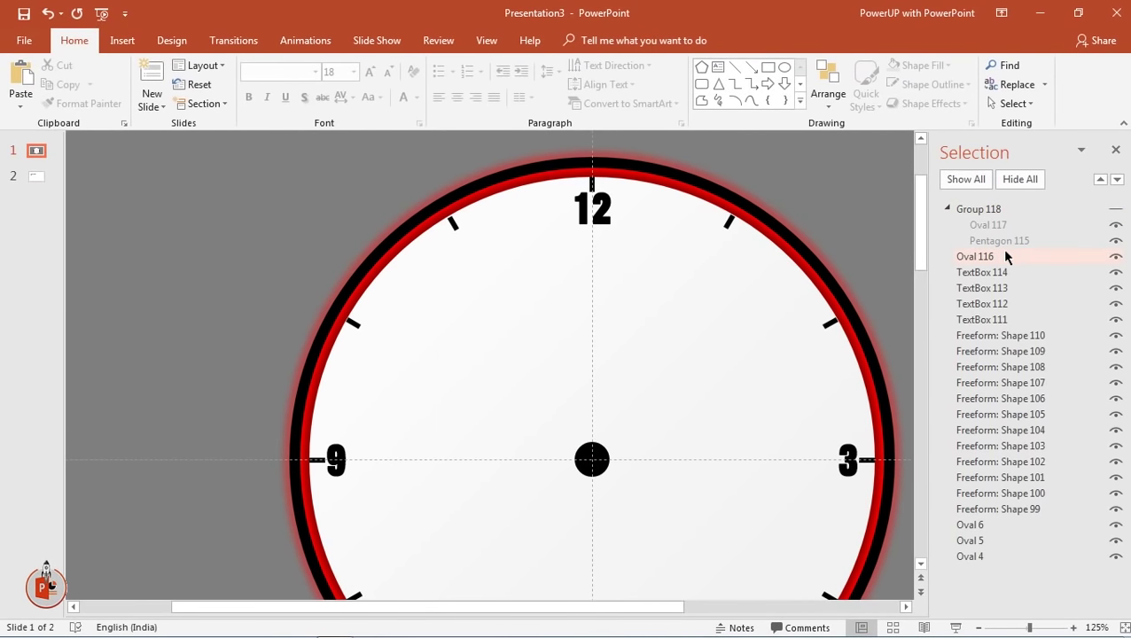
{"action": "left_click", "coordinate": [1000, 209]}
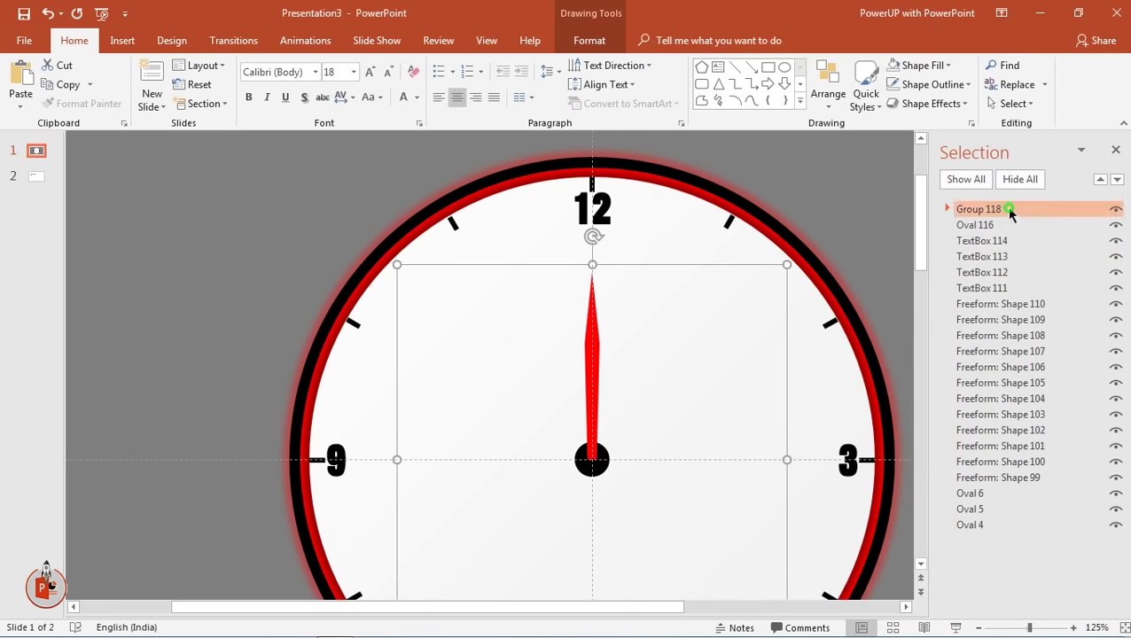
{"action": "double_click", "coordinate": [1008, 209]}
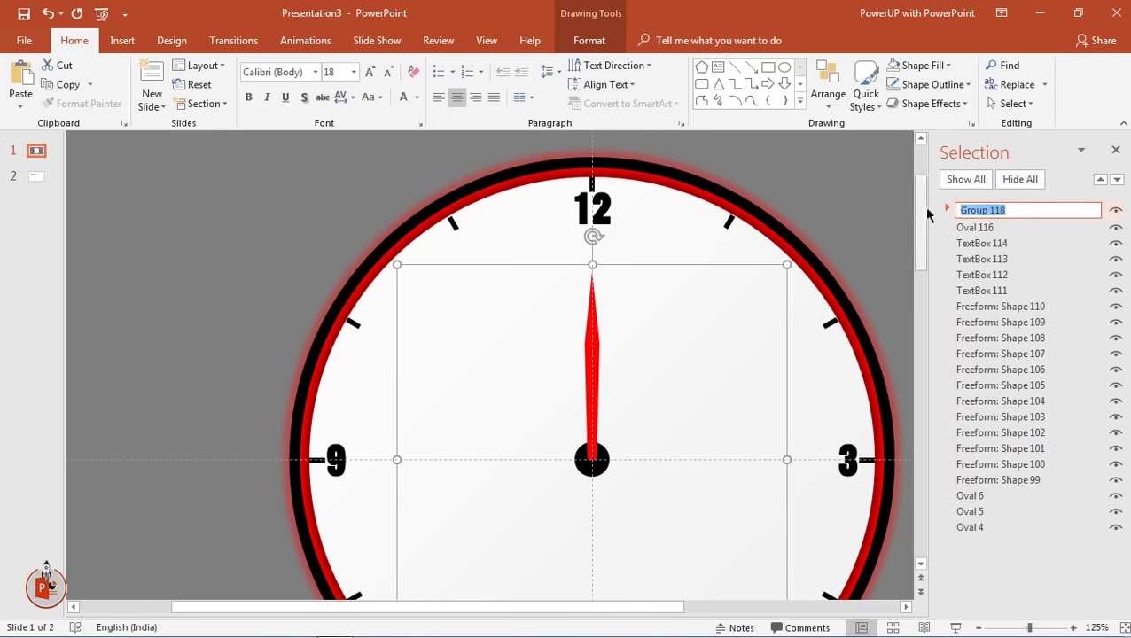
{"action": "type", "text": "small Need"}
{"action": "type", "text": "le"}
{"action": "key", "text": "Return"}
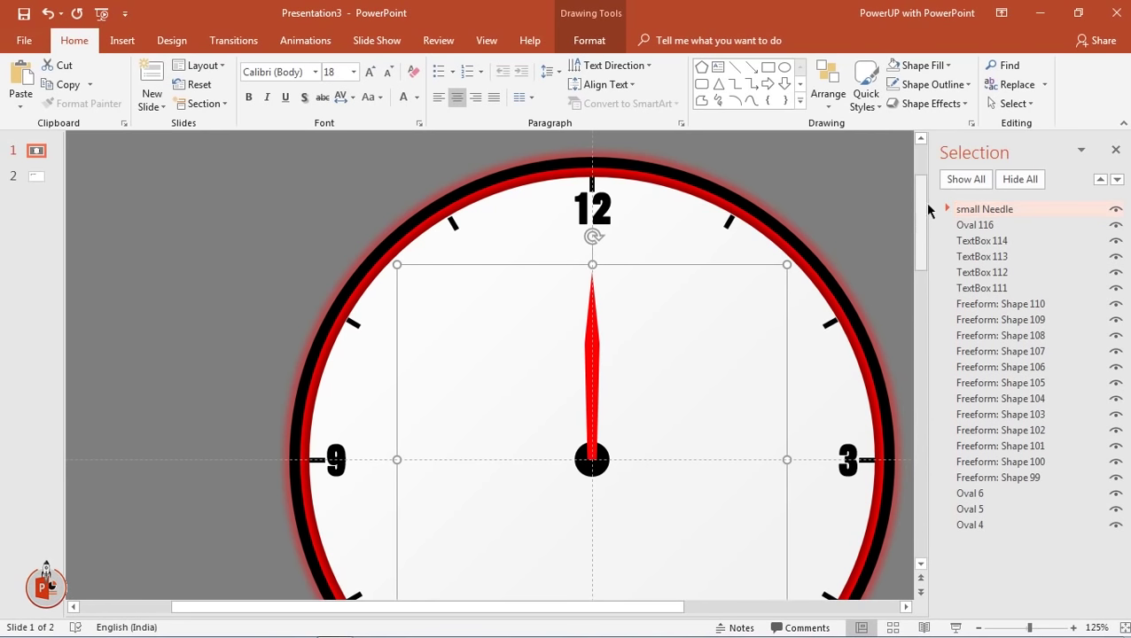
{"action": "left_click", "coordinate": [325, 241]}
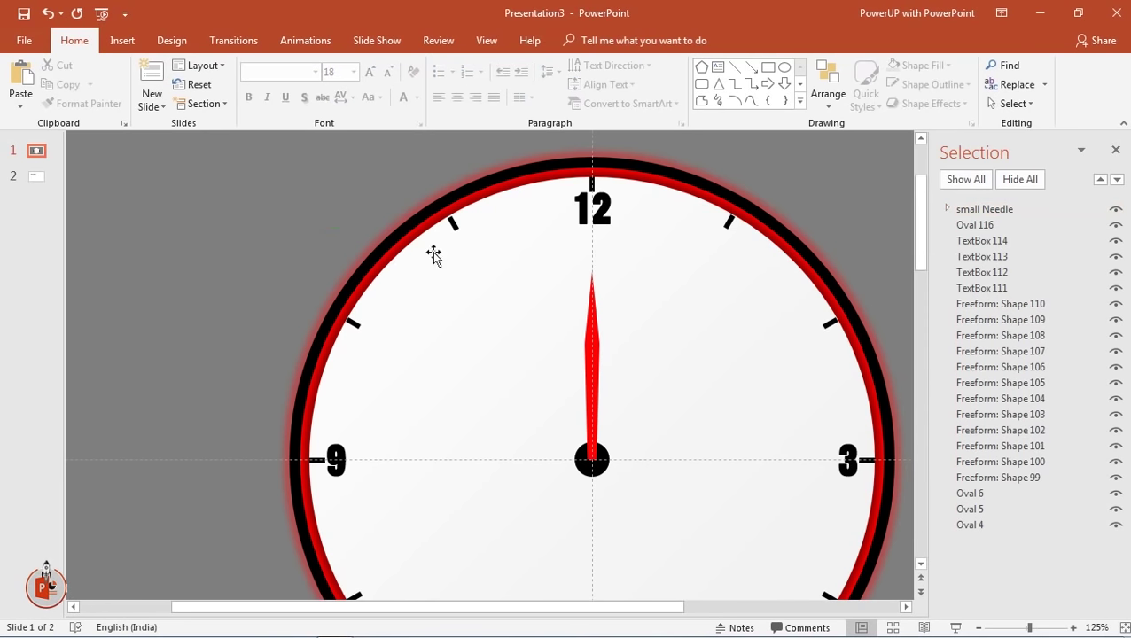
{"action": "left_click", "coordinate": [1117, 209]}
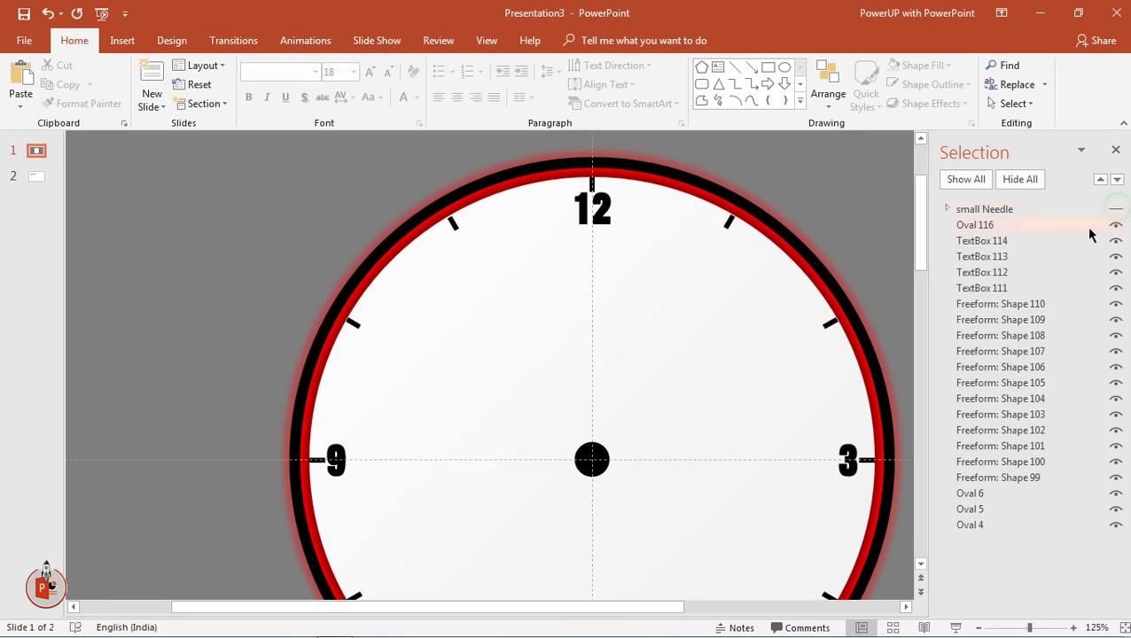
{"action": "left_click", "coordinate": [125, 40]}
- Draw a tall thin blue needle above the clock's centre hub with no outline
{"action": "left_click", "coordinate": [280, 104]}
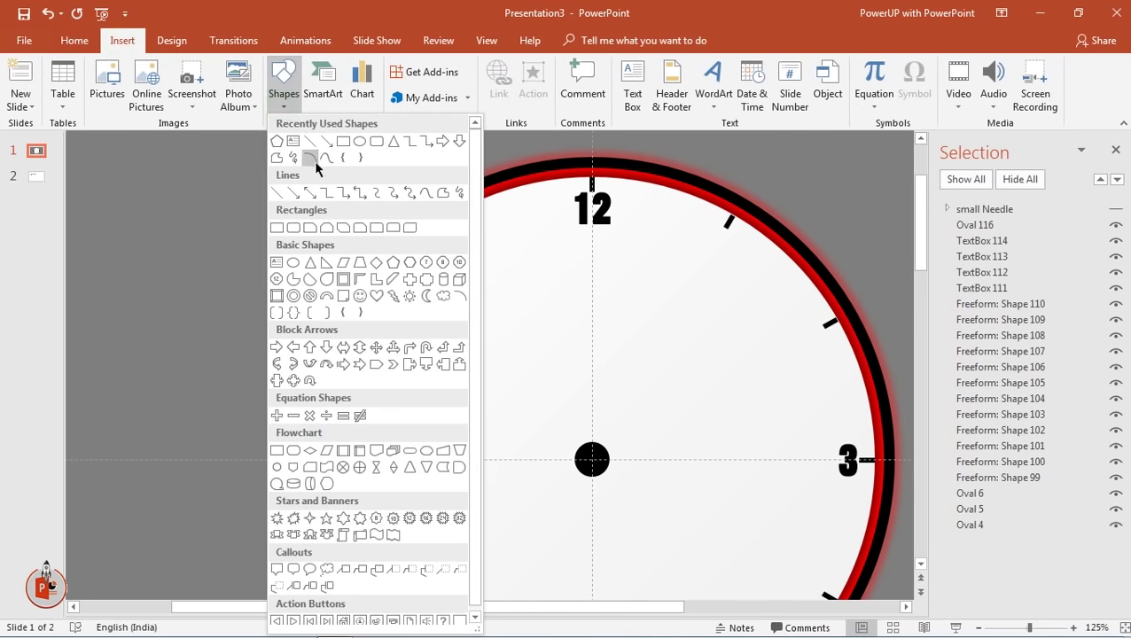
{"action": "left_click", "coordinate": [394, 266]}
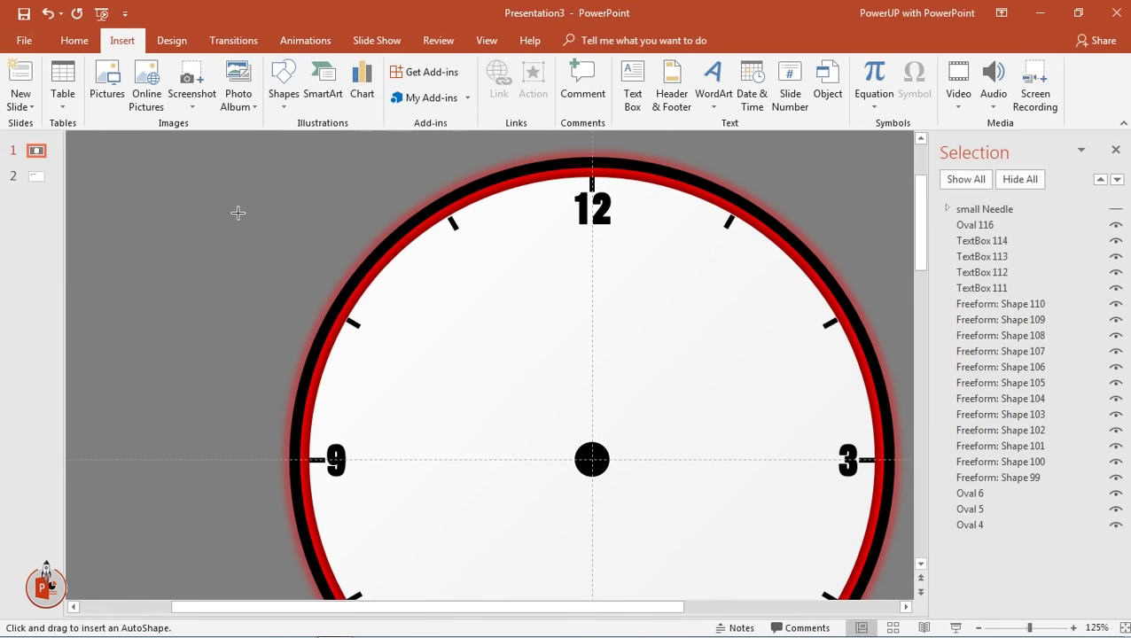
{"action": "mouse_move", "coordinate": [236, 207]}
{"action": "left_mouse_down"}
{"action": "mouse_move", "coordinate": [265, 400]}
{"action": "mouse_move", "coordinate": [259, 443]}
{"action": "left_mouse_up"}
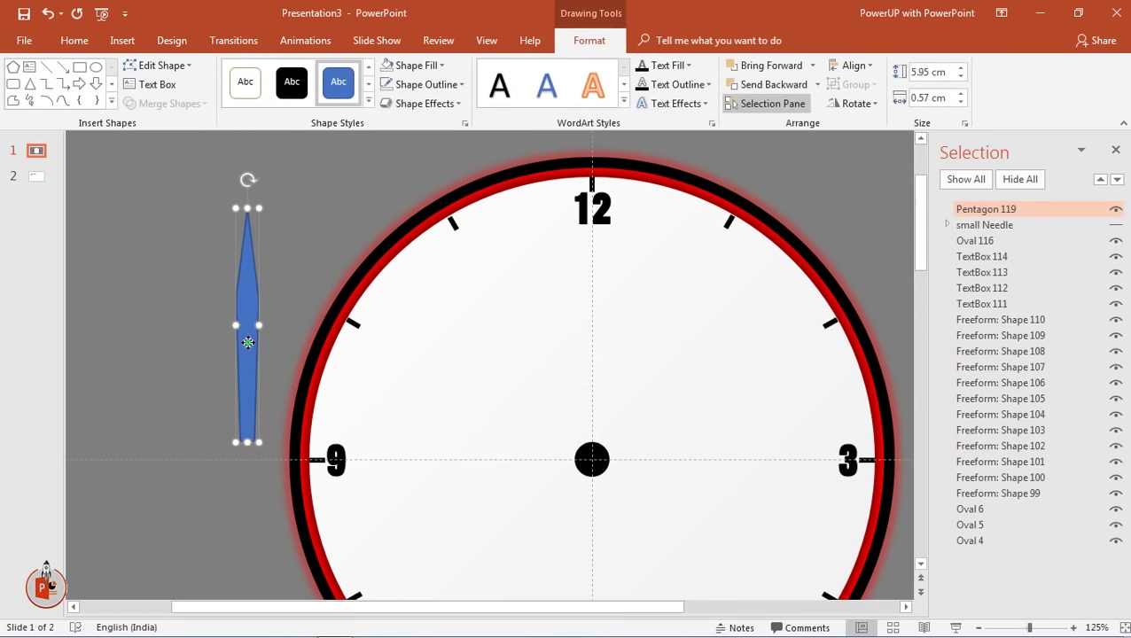
{"action": "left_click_drag", "start_coordinate": [248, 342], "coordinate": [592, 362]}
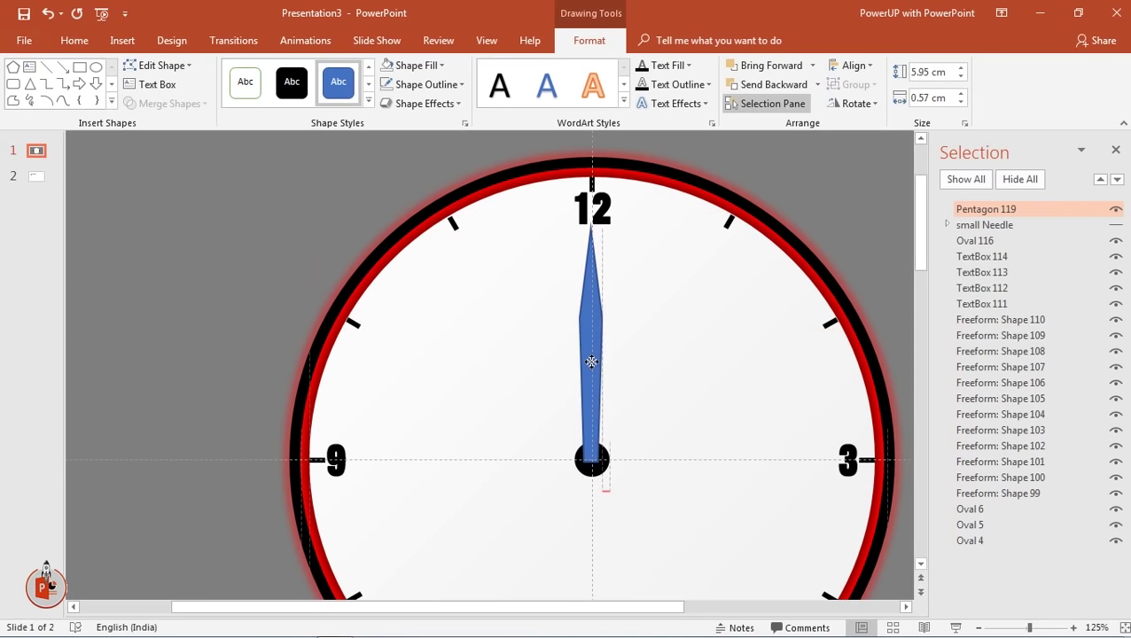
{"action": "left_click", "coordinate": [435, 84]}
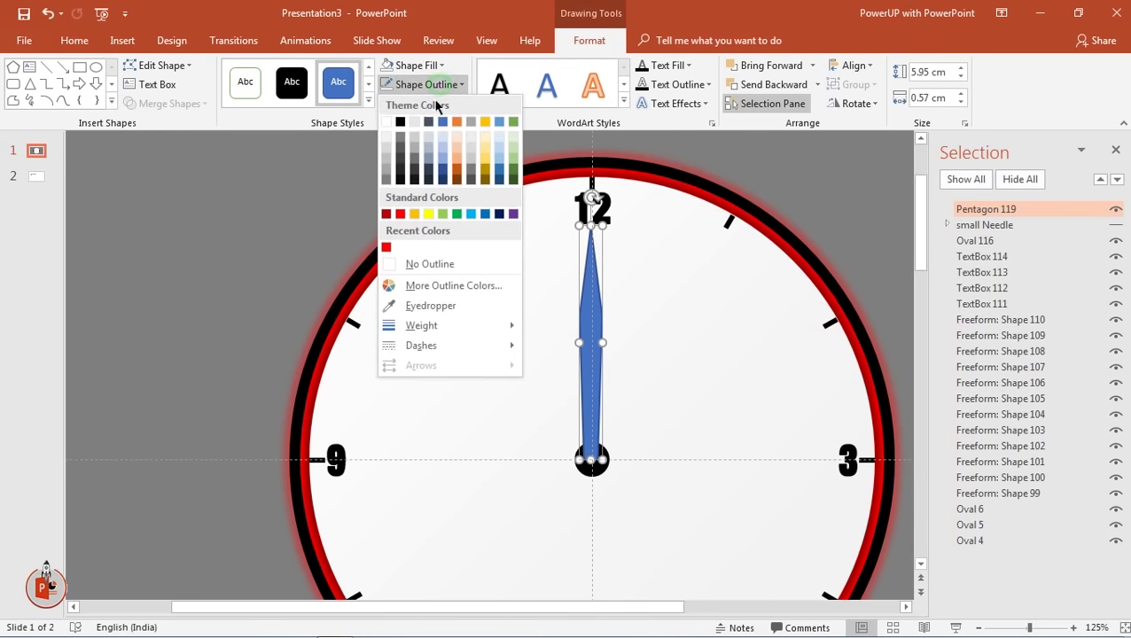
{"action": "left_click", "coordinate": [412, 260]}
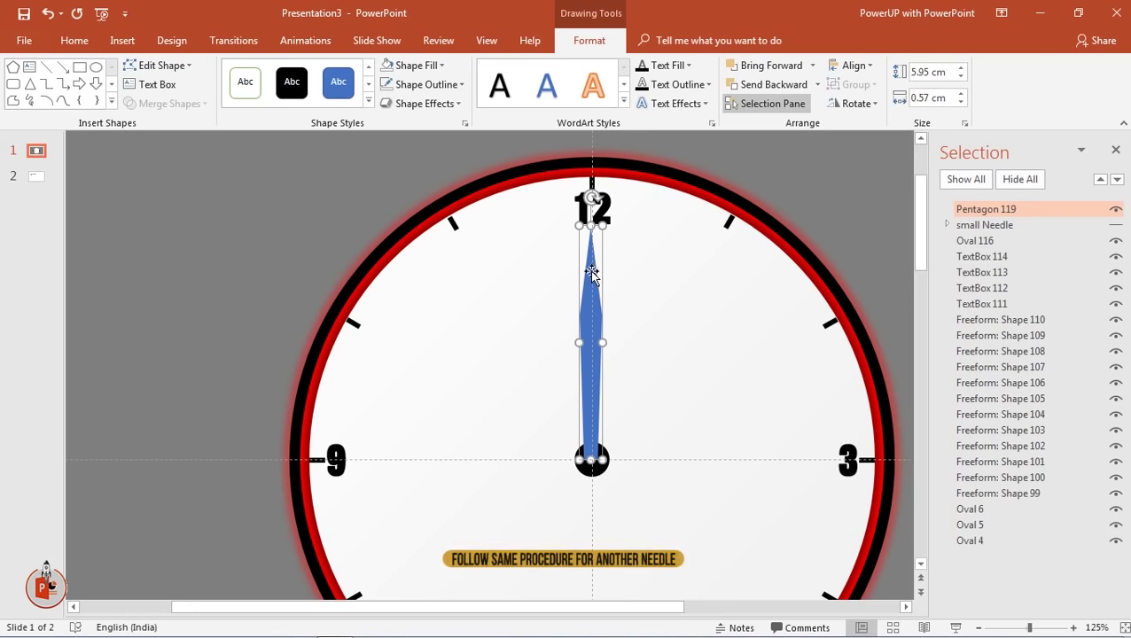
- Centre the new needle horizontally on the slide and preview its swing around the clock centre
{"action": "left_click", "coordinate": [543, 324]}
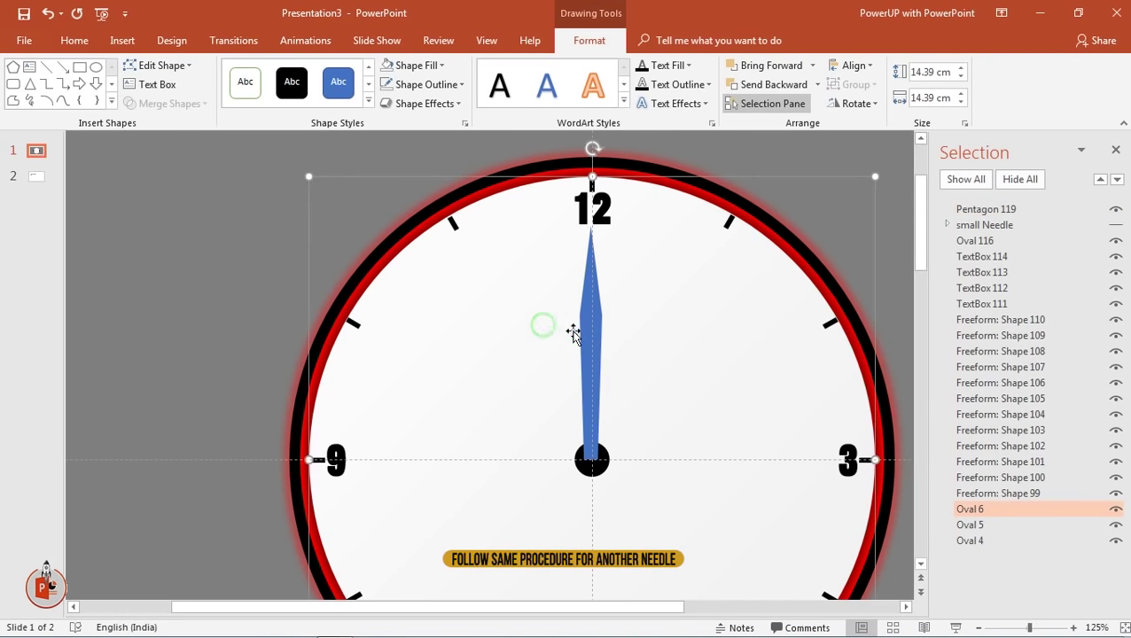
{"action": "left_click", "coordinate": [590, 335]}
{"action": "left_click", "coordinate": [851, 66]}
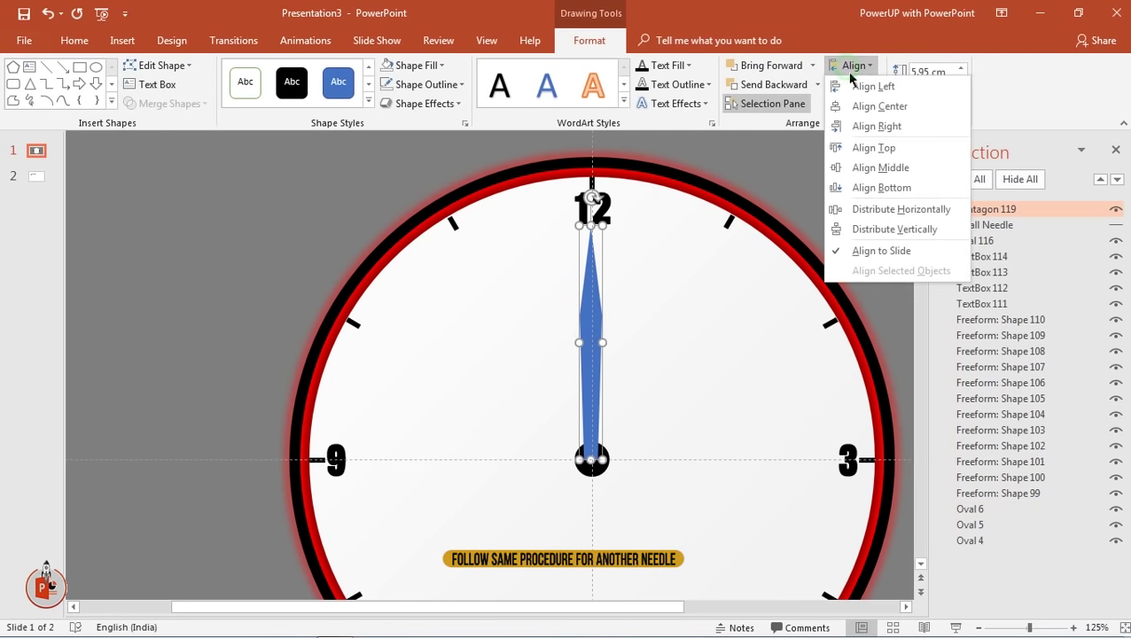
{"action": "left_click", "coordinate": [858, 104]}
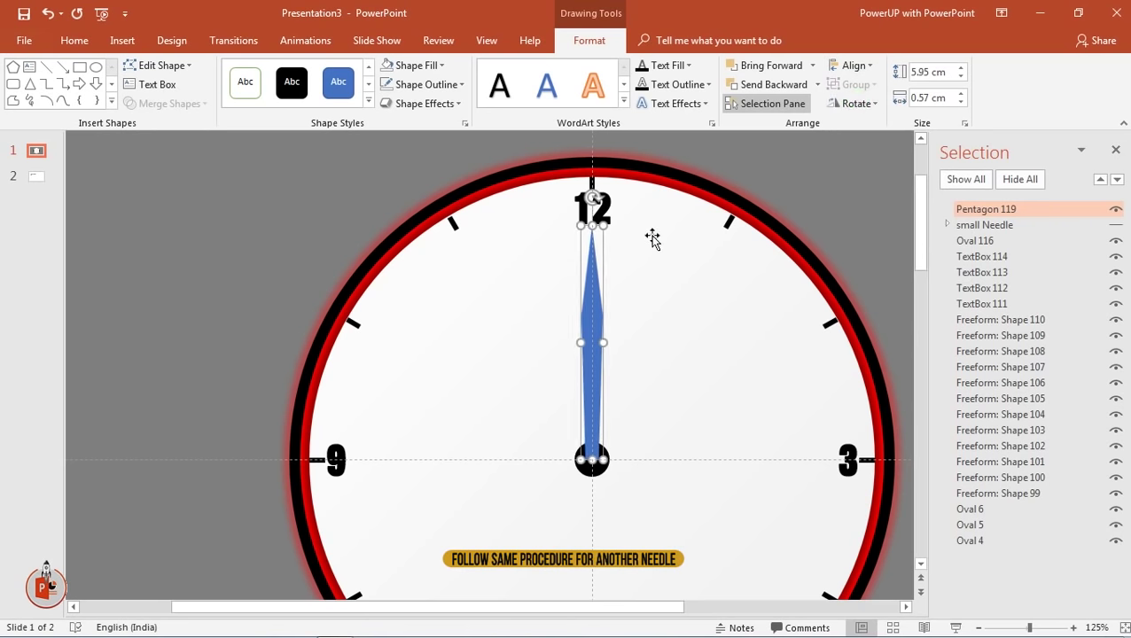
{"action": "mouse_move", "coordinate": [594, 199]}
{"action": "left_mouse_down"}
{"action": "mouse_move", "coordinate": [523, 293]}
{"action": "mouse_move", "coordinate": [597, 235]}
{"action": "left_mouse_up"}
{"action": "left_click", "coordinate": [335, 235]}
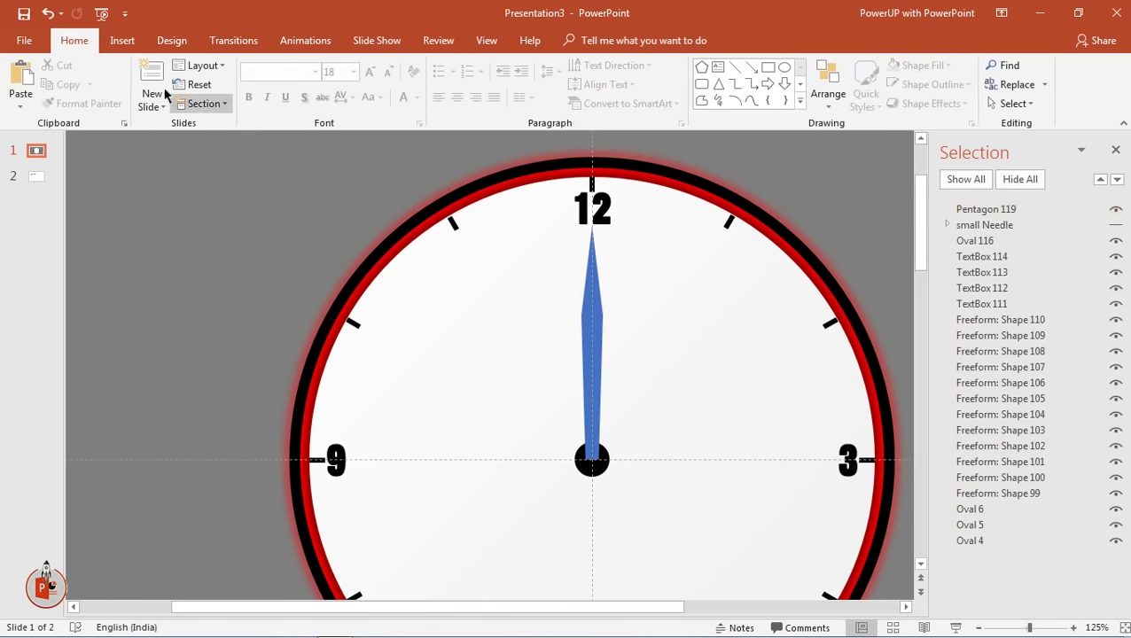
{"action": "left_click", "coordinate": [123, 41]}
{"action": "left_click", "coordinate": [284, 104]}
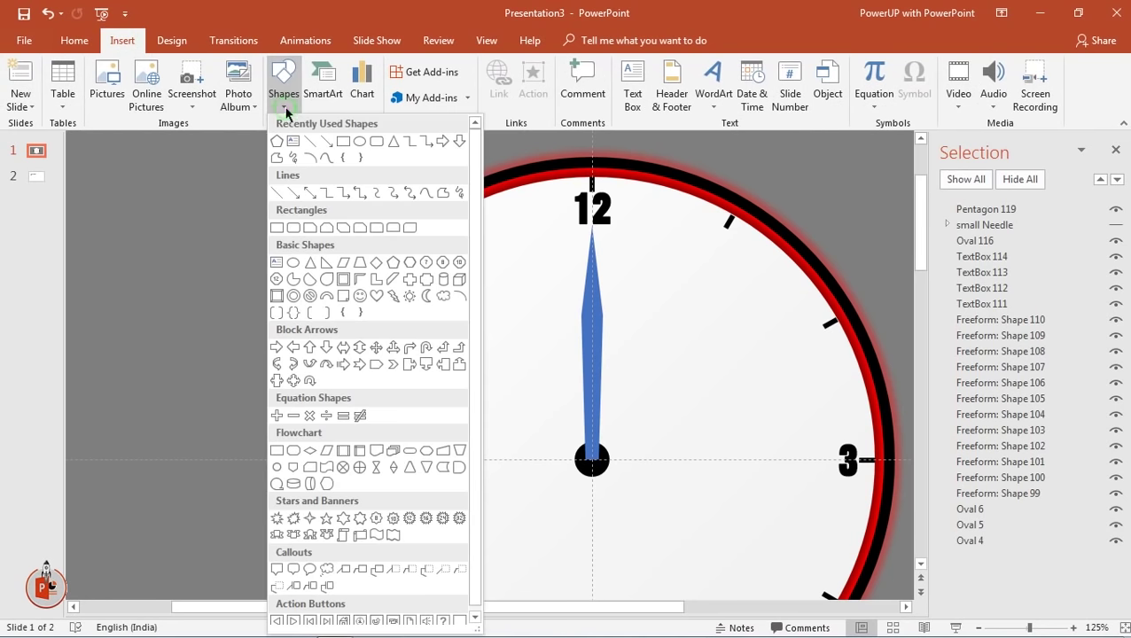
- Draw a 2.54 cm circle and align it to the slide's centre and middle over the hub
{"action": "left_click", "coordinate": [358, 143]}
{"action": "left_click_drag", "start_coordinate": [459, 328], "coordinate": [560, 429]}
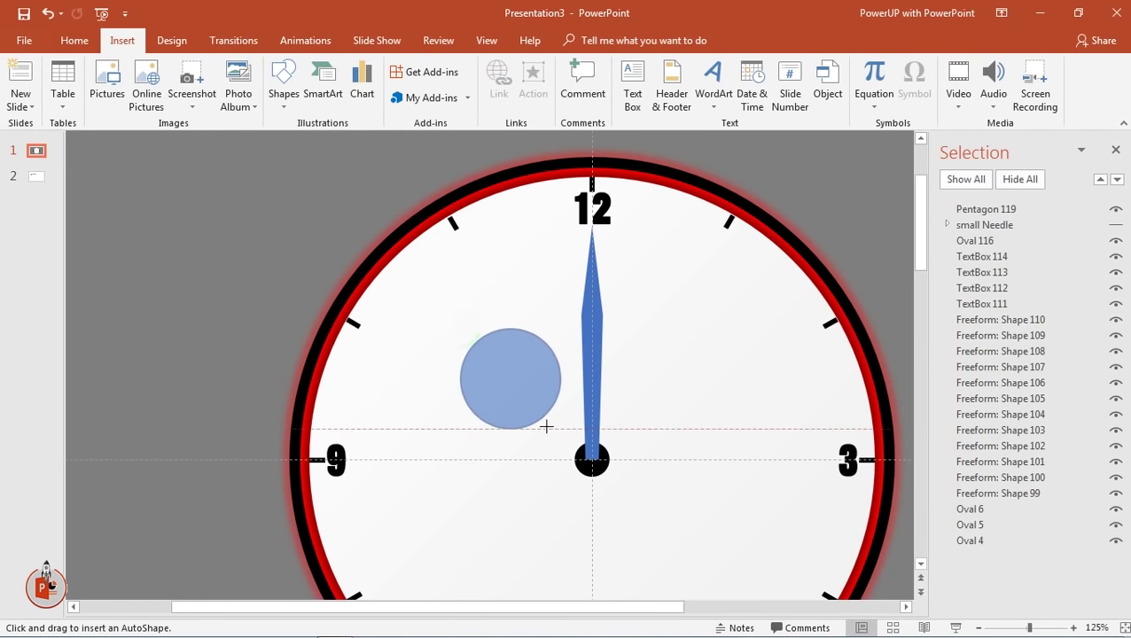
{"action": "left_click_drag", "start_coordinate": [505, 372], "coordinate": [592, 434]}
{"action": "left_click", "coordinate": [857, 66]}
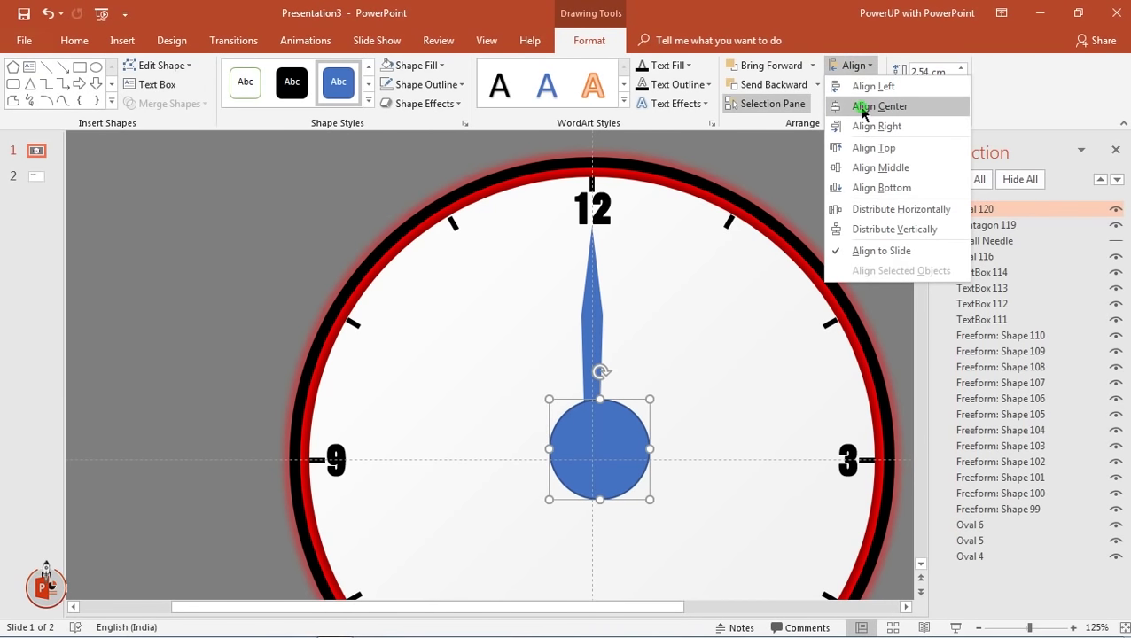
{"action": "left_click", "coordinate": [866, 106]}
{"action": "left_click", "coordinate": [853, 68]}
{"action": "left_click", "coordinate": [872, 168]}
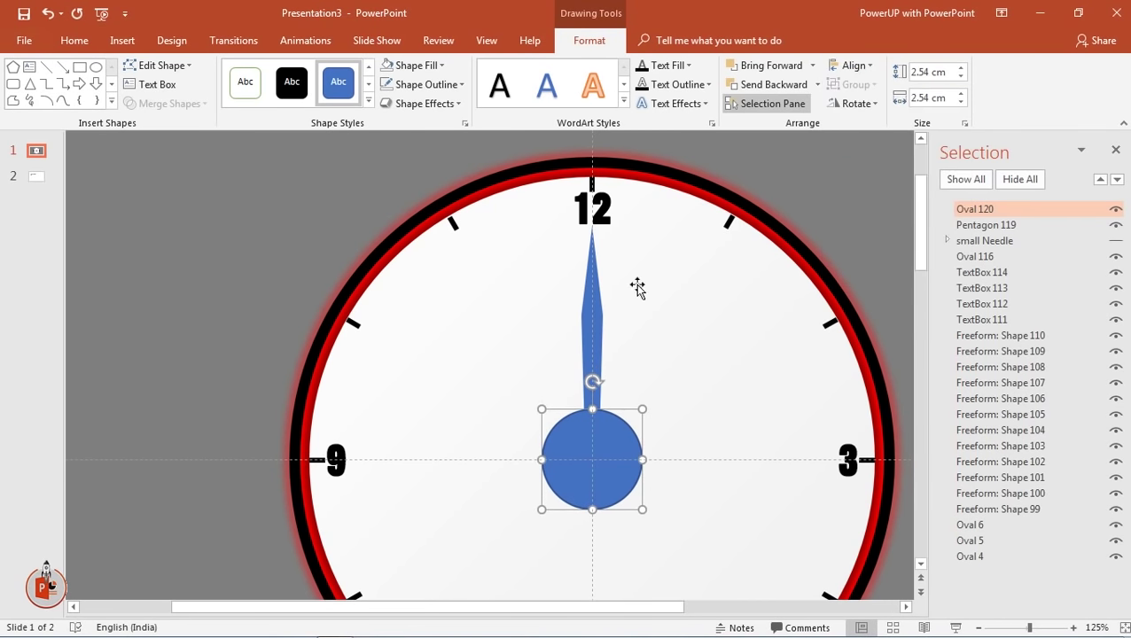
- Fill the long needle black and remove the blue circle's outline
{"action": "left_click", "coordinate": [594, 298]}
{"action": "left_click", "coordinate": [429, 65]}
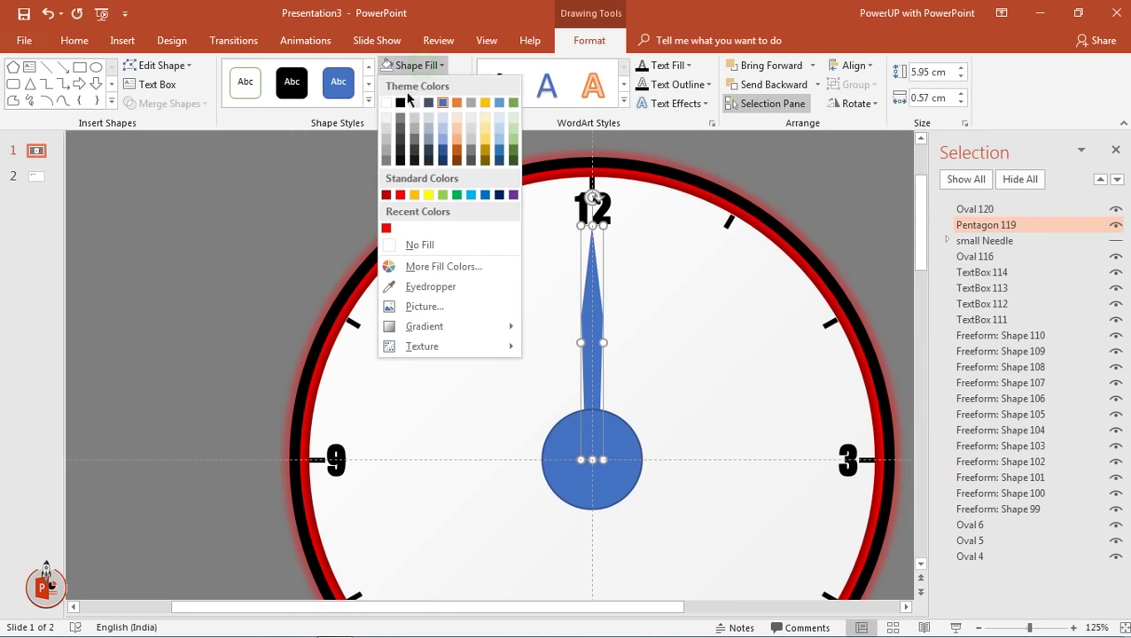
{"action": "left_click", "coordinate": [402, 104]}
{"action": "left_click", "coordinate": [566, 465]}
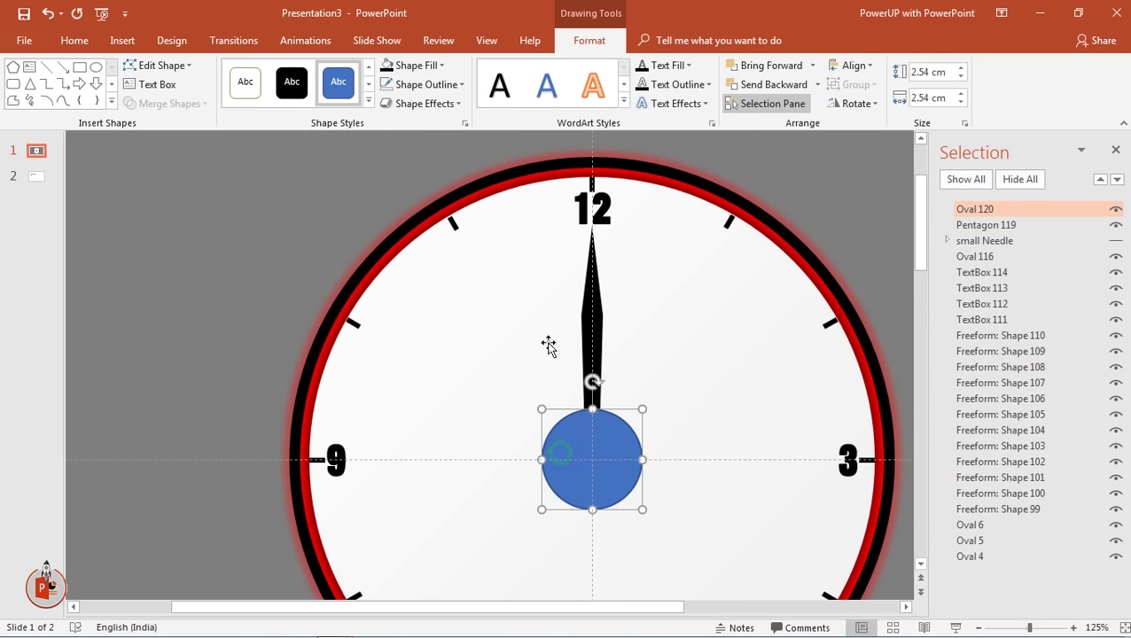
{"action": "left_click", "coordinate": [427, 84]}
{"action": "left_click", "coordinate": [430, 265]}
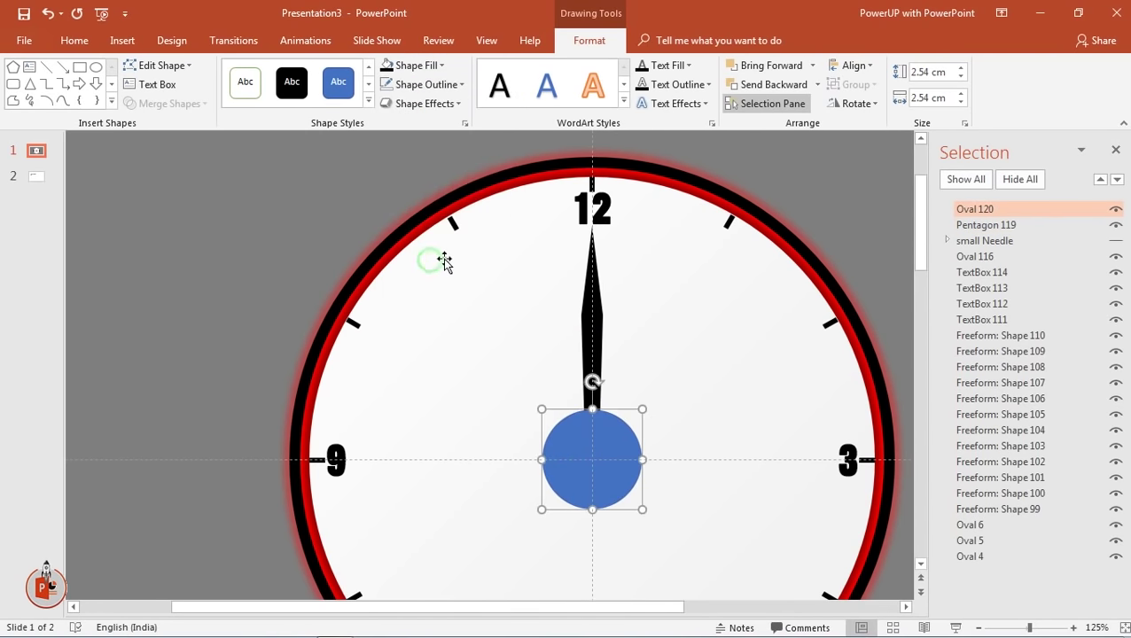
- Enlarge the circle to 11.9 cm around the centre and set it to No Fill
{"action": "left_click_drag", "start_coordinate": [642, 408], "coordinate": [609, 231]}
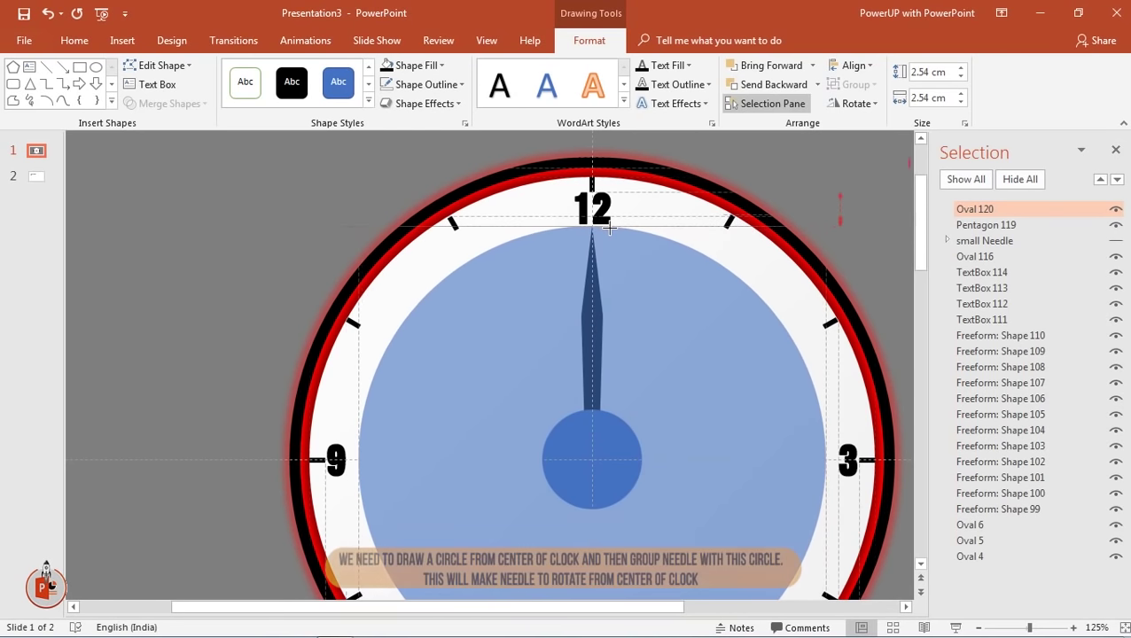
{"action": "left_click_drag", "start_coordinate": [609, 232], "coordinate": [611, 231]}
{"action": "left_click", "coordinate": [416, 65]}
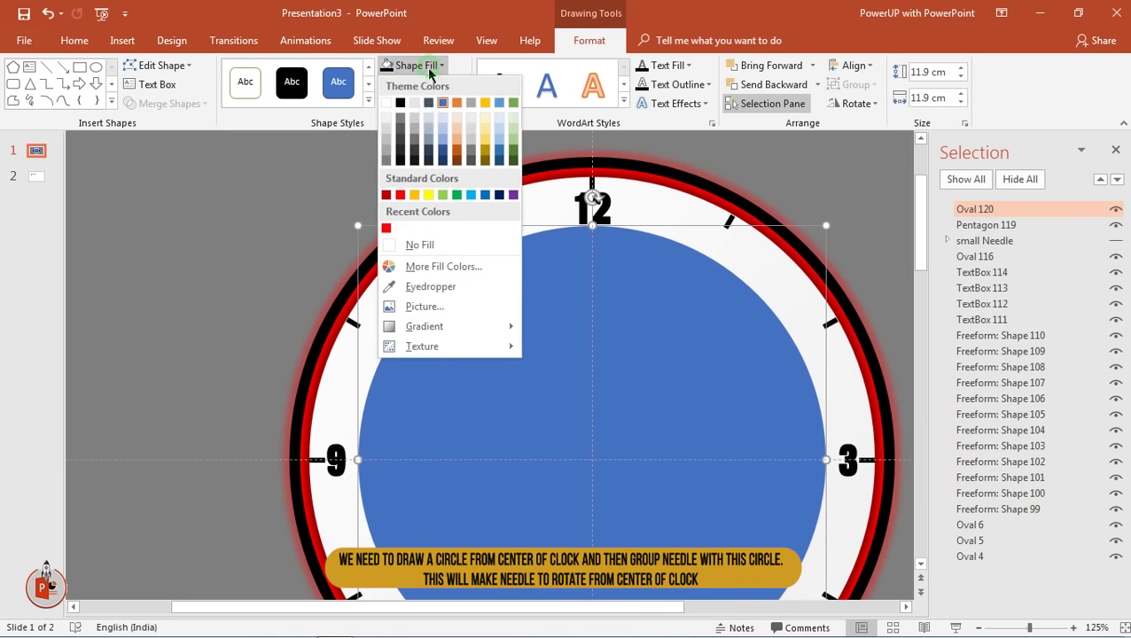
{"action": "left_click", "coordinate": [413, 249]}
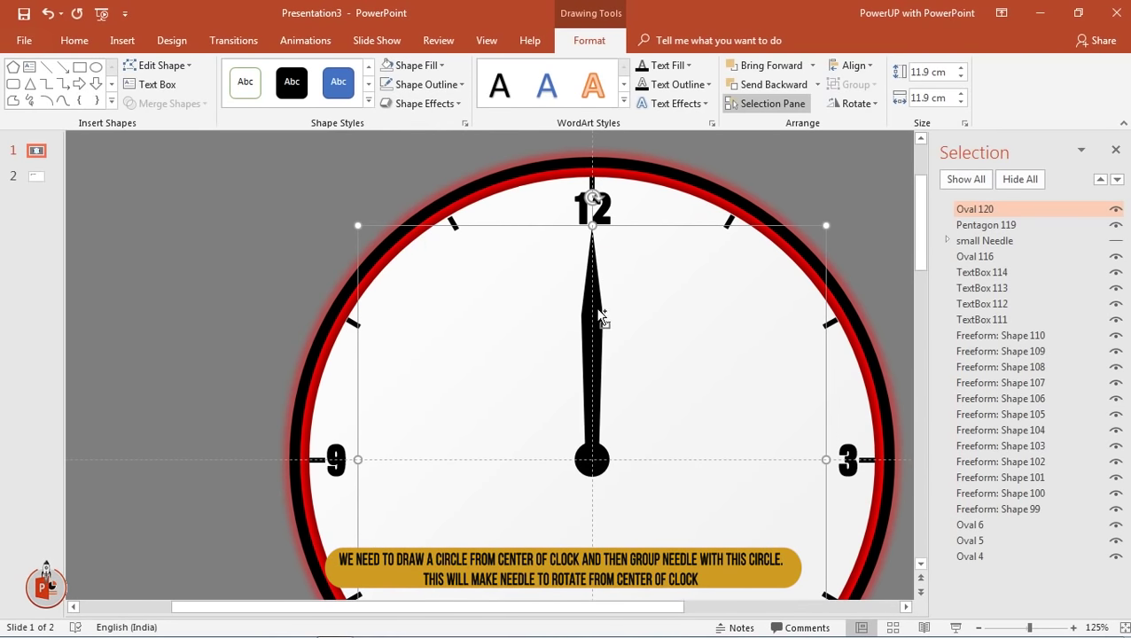
- Group the black needle with the transparent circle and name the group 'big needle'
{"action": "left_click", "coordinate": [595, 307], "text": "shift"}
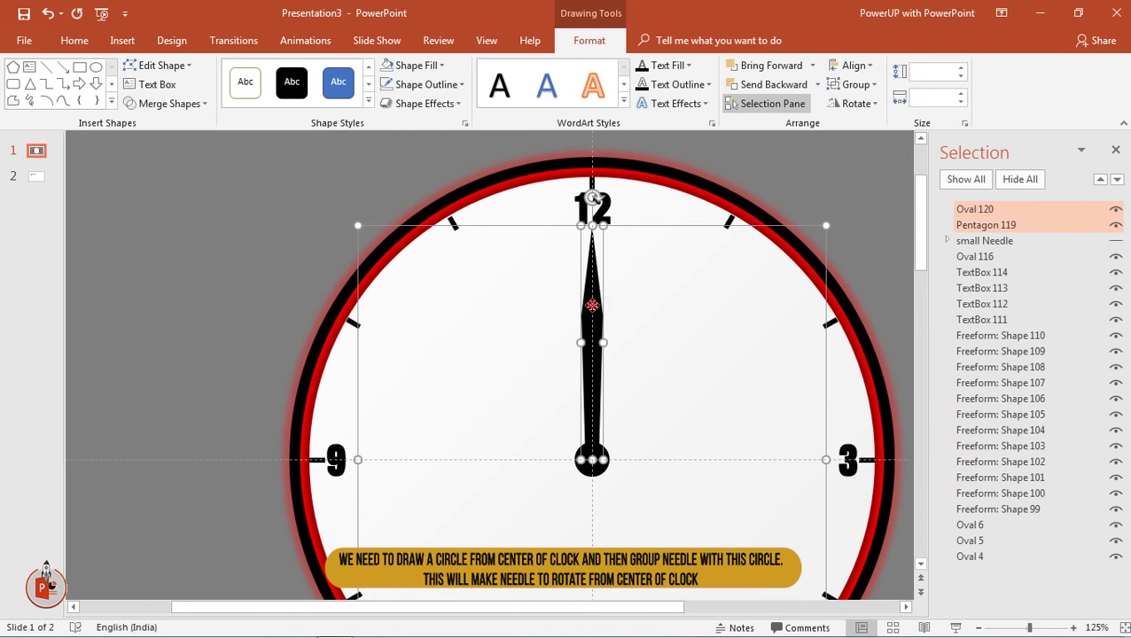
{"action": "right_click", "coordinate": [592, 305]}
{"action": "mouse_move", "coordinate": [626, 399]}
{"action": "left_click", "coordinate": [744, 402]}
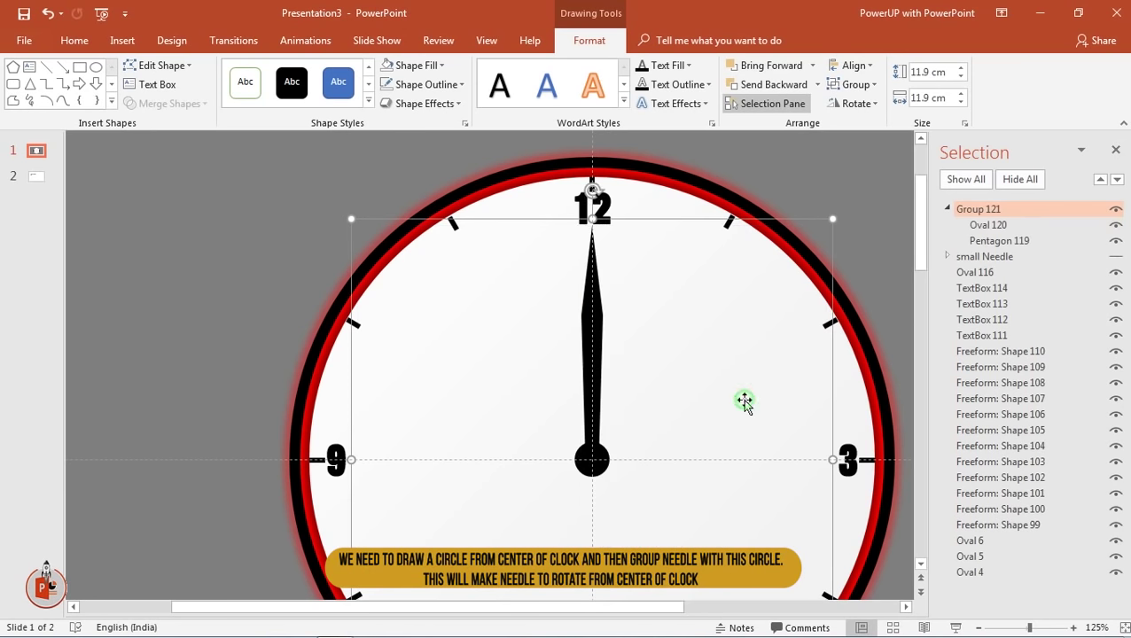
{"action": "left_click_drag", "start_coordinate": [590, 189], "coordinate": [599, 211]}
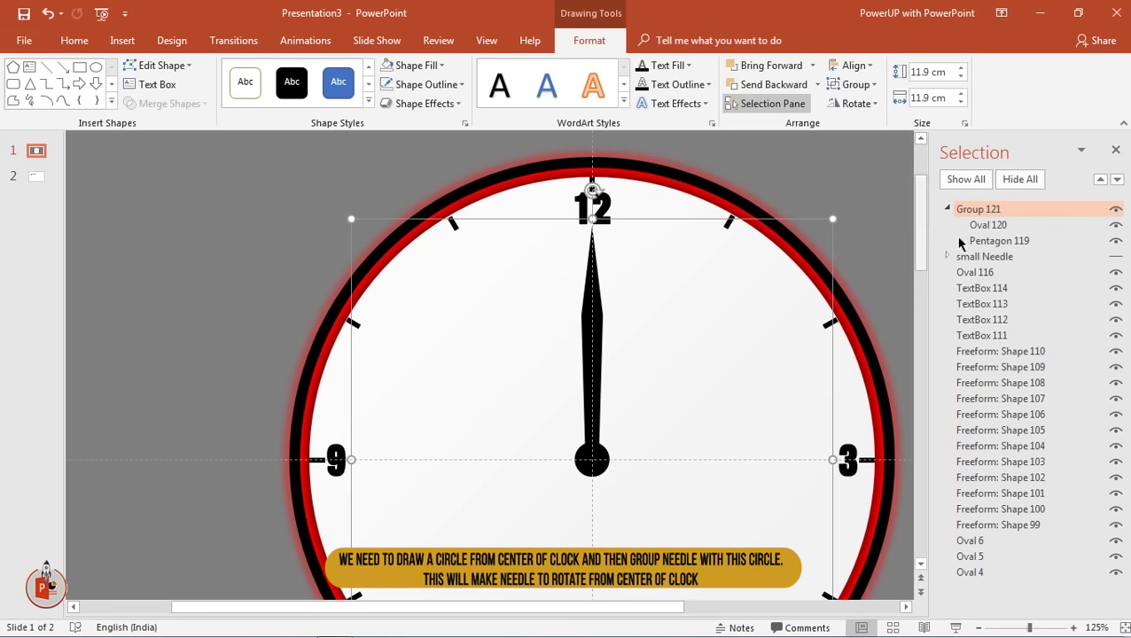
{"action": "double_click", "coordinate": [1000, 211]}
{"action": "left_click_drag", "start_coordinate": [1002, 211], "coordinate": [940, 208]}
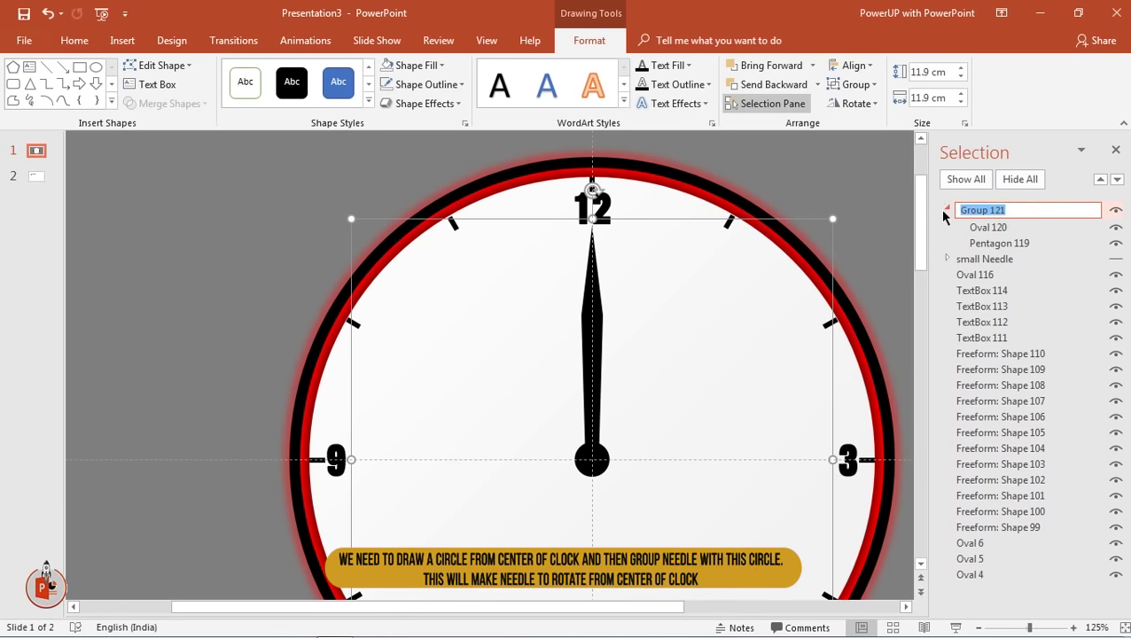
{"action": "type", "text": "big needle"}
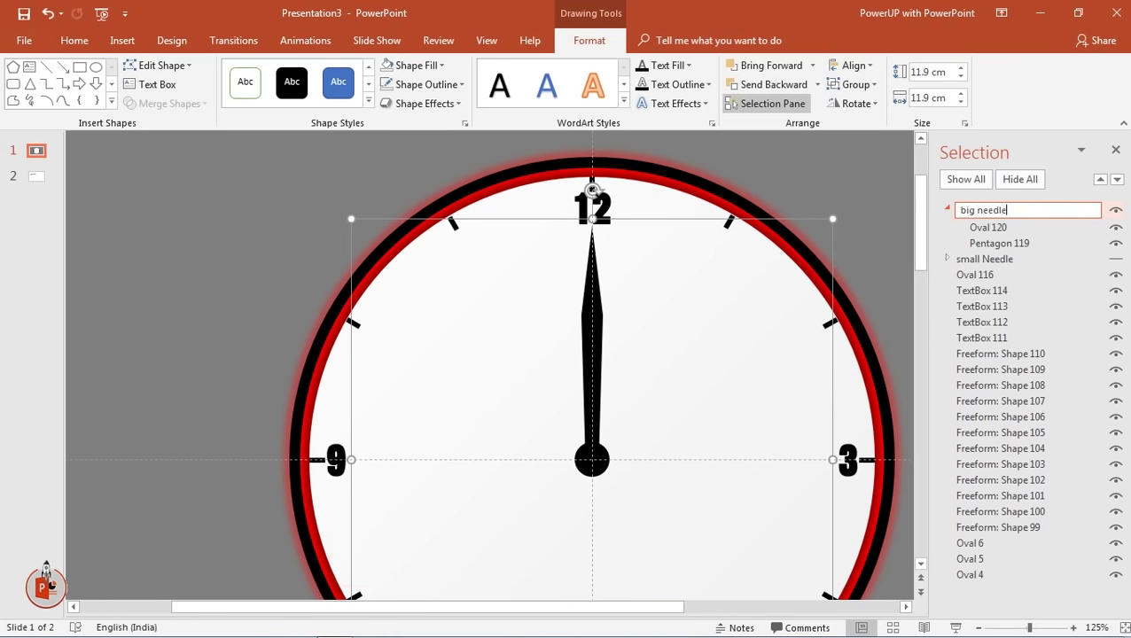
{"action": "key", "text": "Return"}
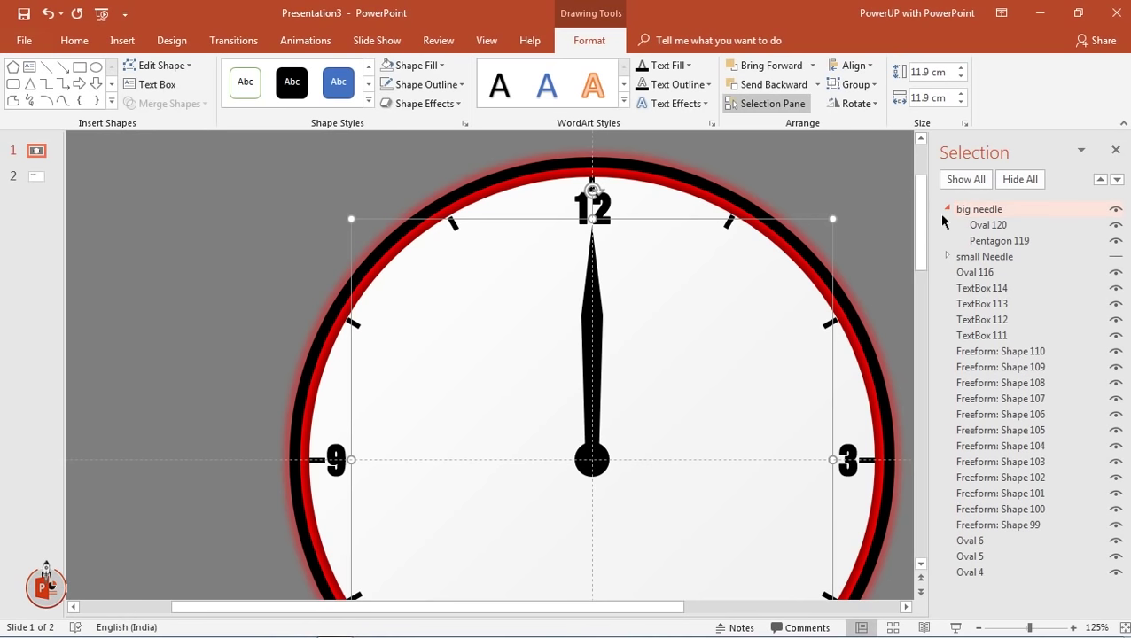
- Unhide the 'small Needle' group, bring it to front, and close the Selection Pane
{"action": "left_click", "coordinate": [1117, 258]}
{"action": "left_click", "coordinate": [1017, 257]}
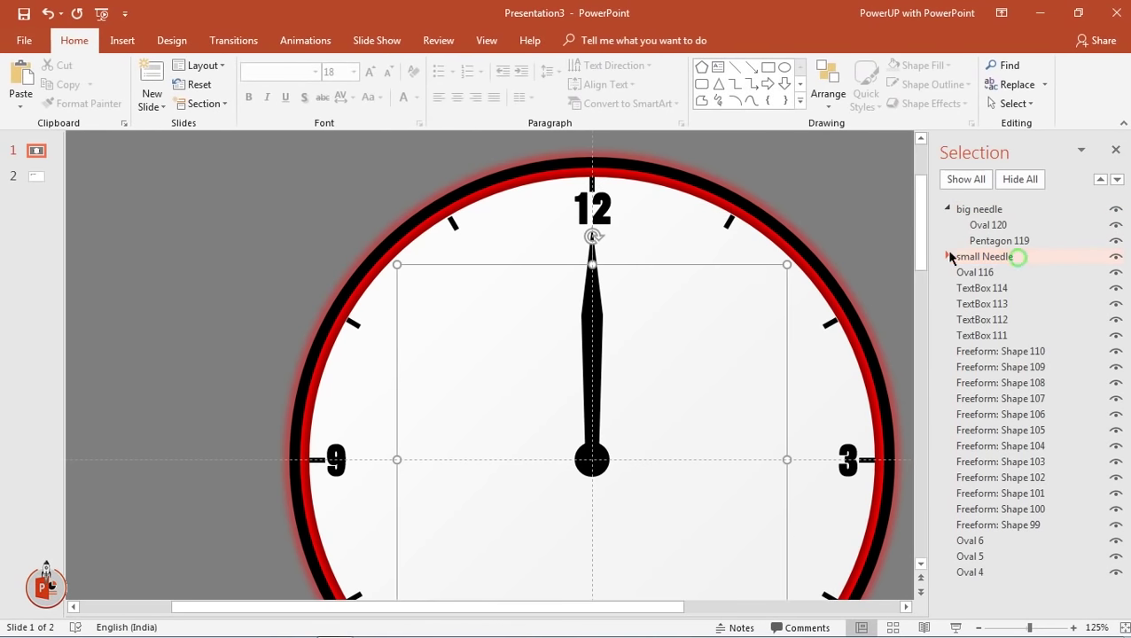
{"action": "right_click", "coordinate": [666, 262]}
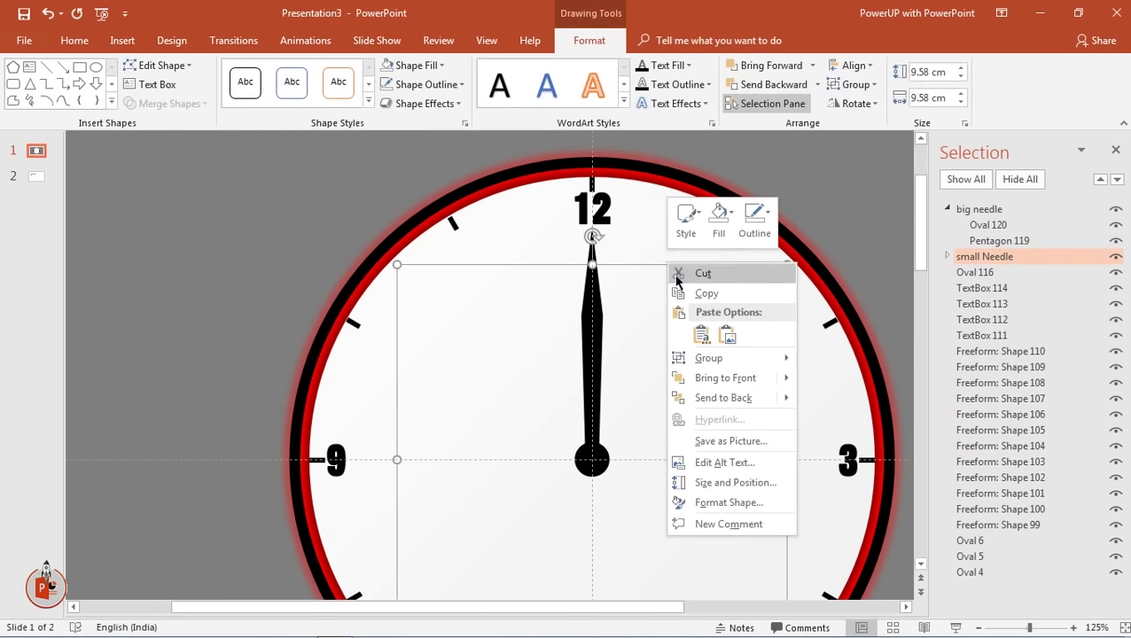
{"action": "left_click", "coordinate": [713, 379]}
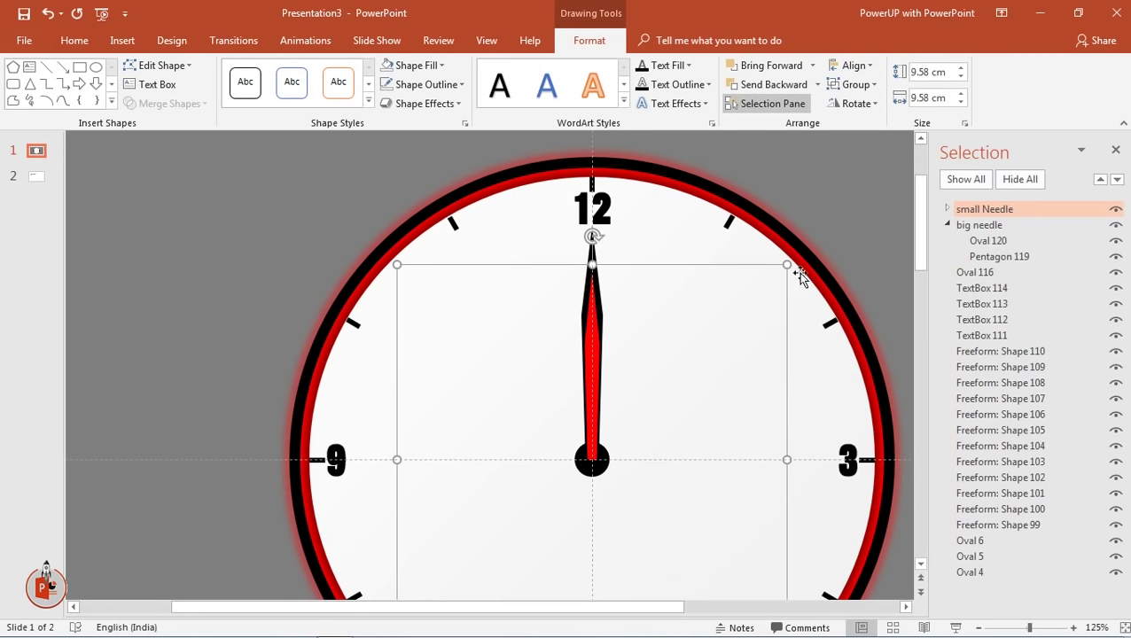
{"action": "left_click", "coordinate": [1116, 152]}
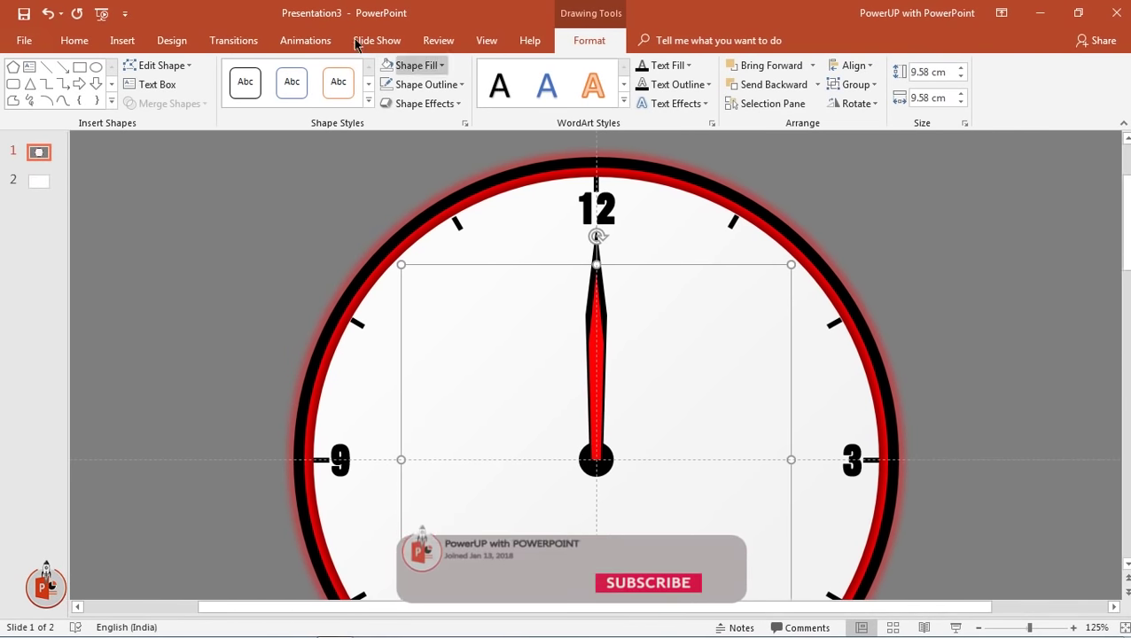
- Apply a Spin animation to the small red needle with a 59-second duration
{"action": "left_click", "coordinate": [305, 40]}
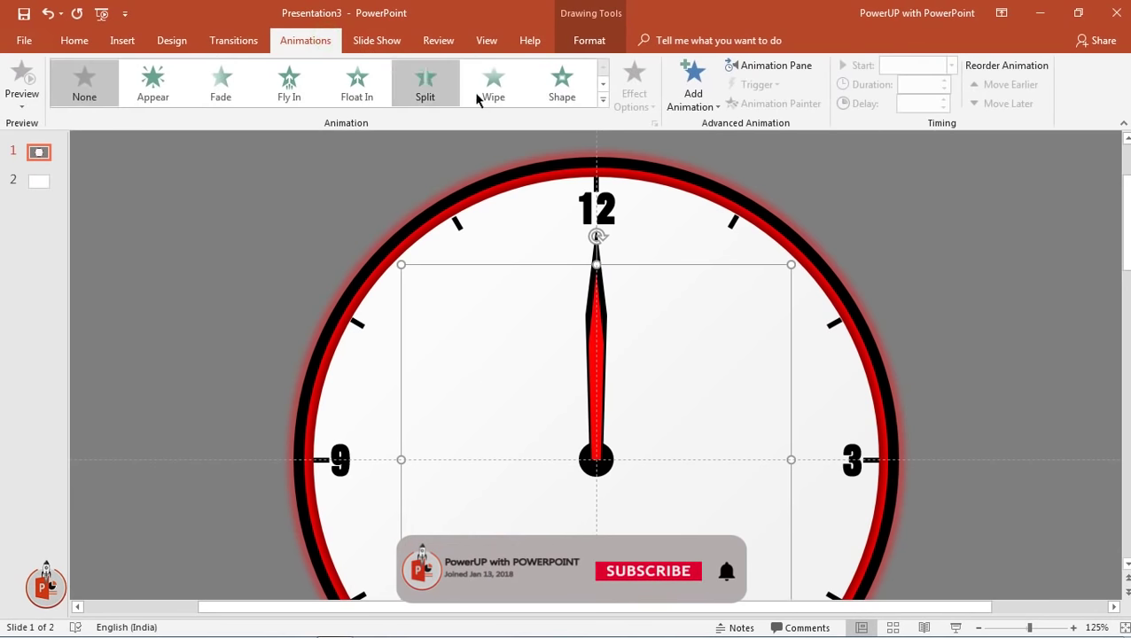
{"action": "left_click", "coordinate": [603, 104]}
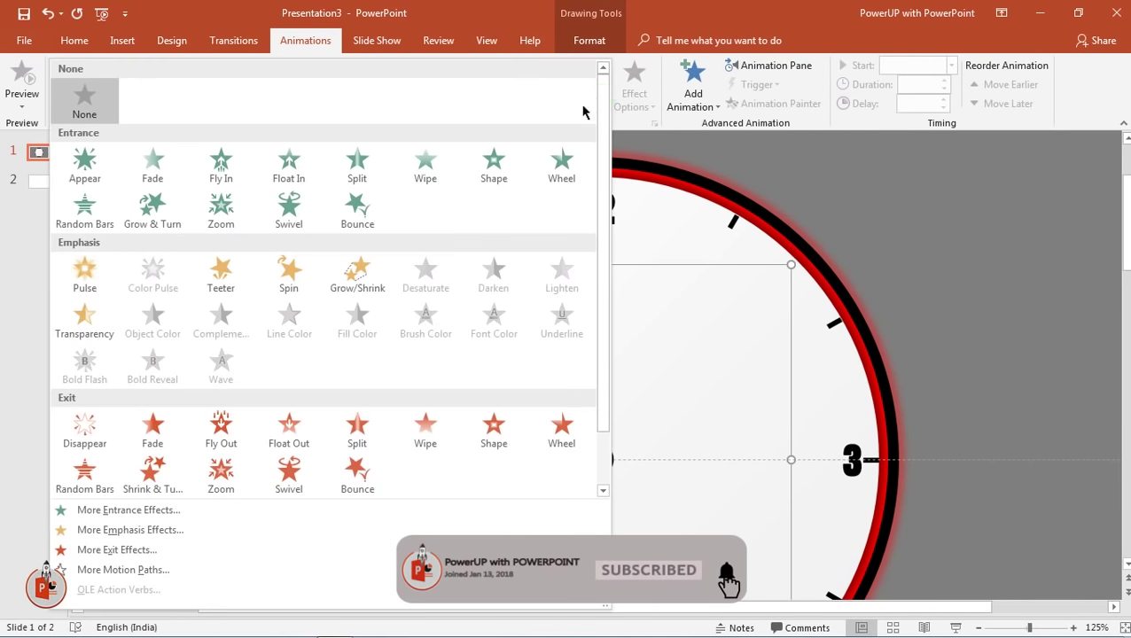
{"action": "left_click", "coordinate": [282, 271]}
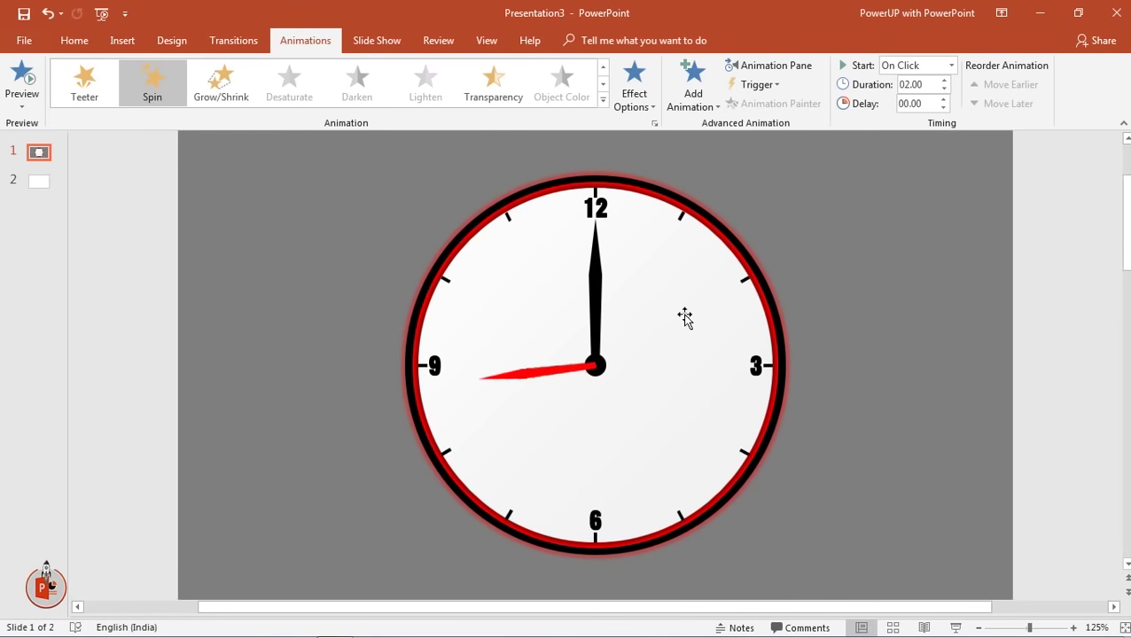
{"action": "key", "text": "ctrl+z"}
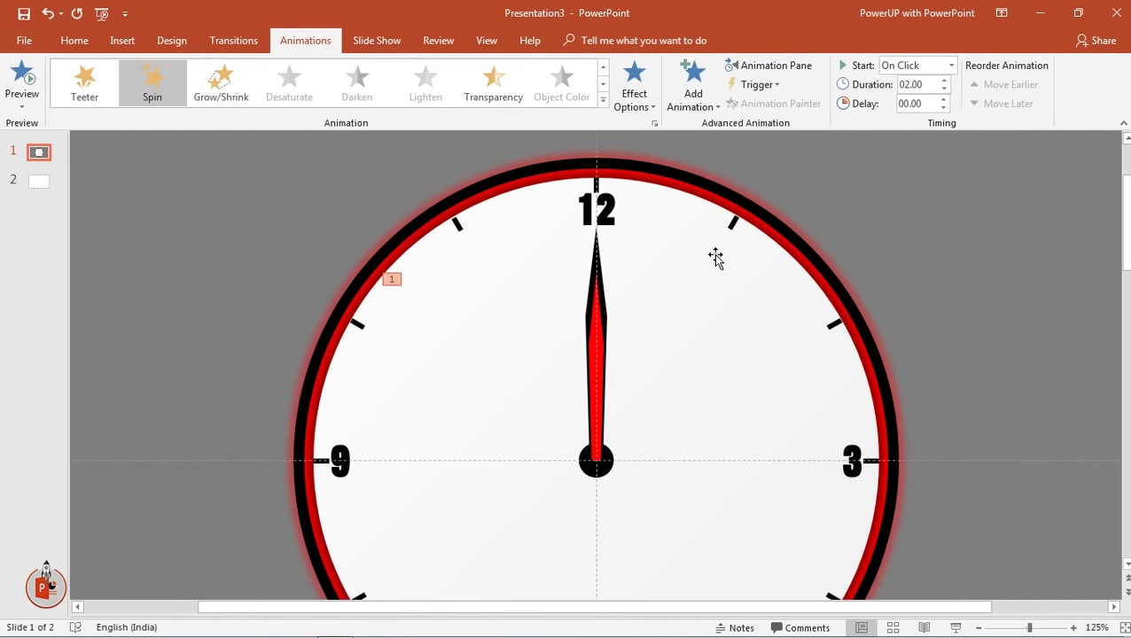
{"action": "left_click", "coordinate": [592, 336]}
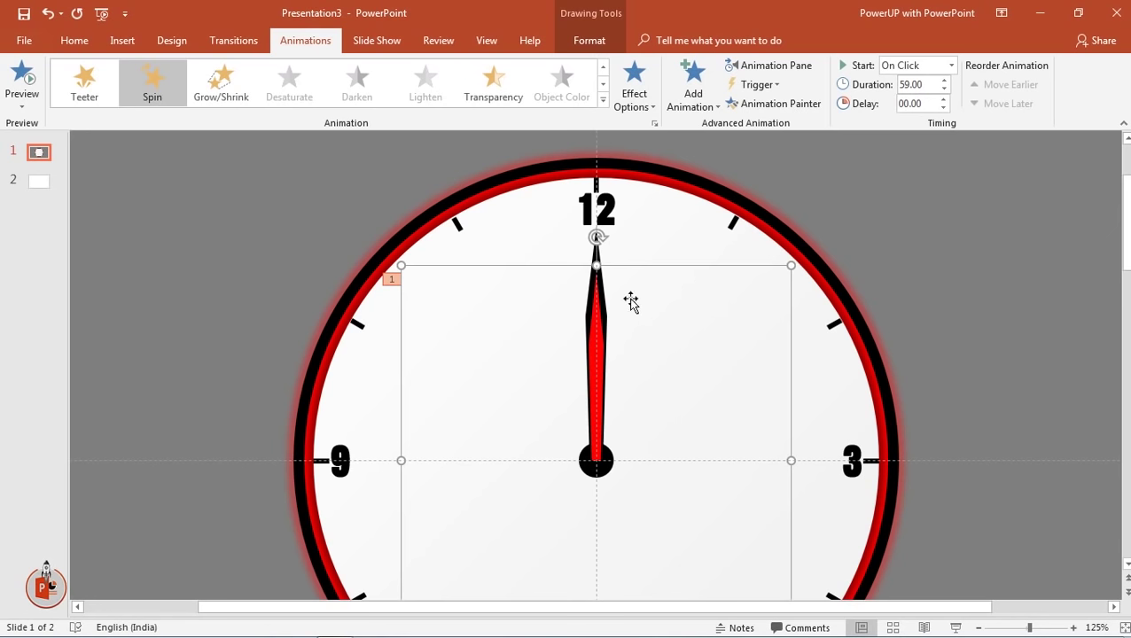
- Apply Spin to the big black needle with a 4.91-second duration (59 ÷ 12)
{"action": "left_click", "coordinate": [603, 286]}
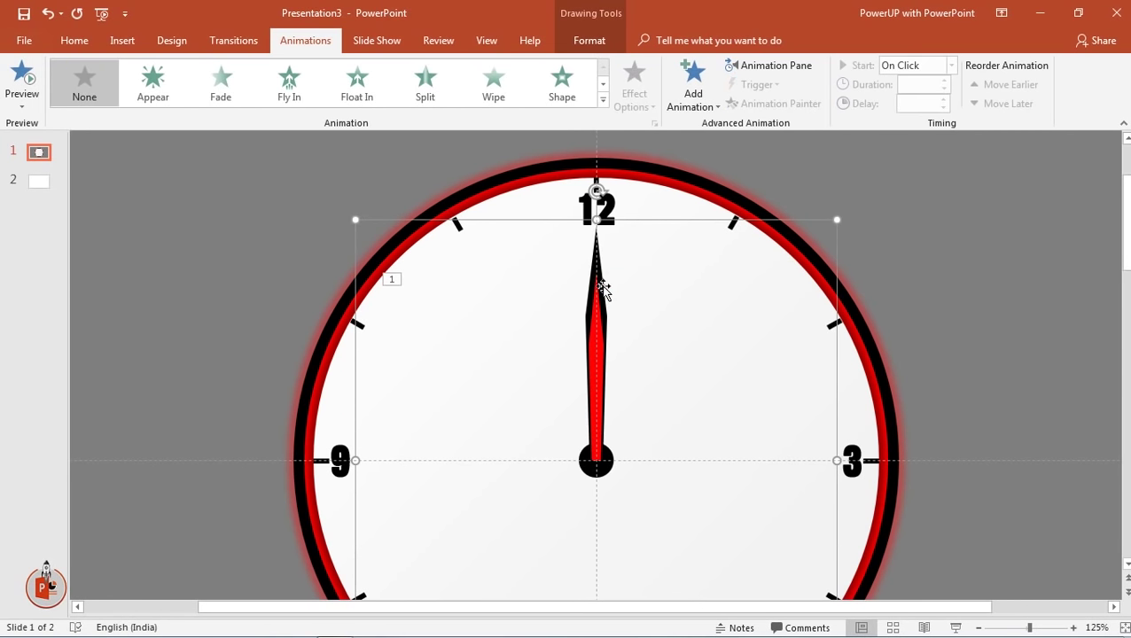
{"action": "left_click", "coordinate": [603, 95]}
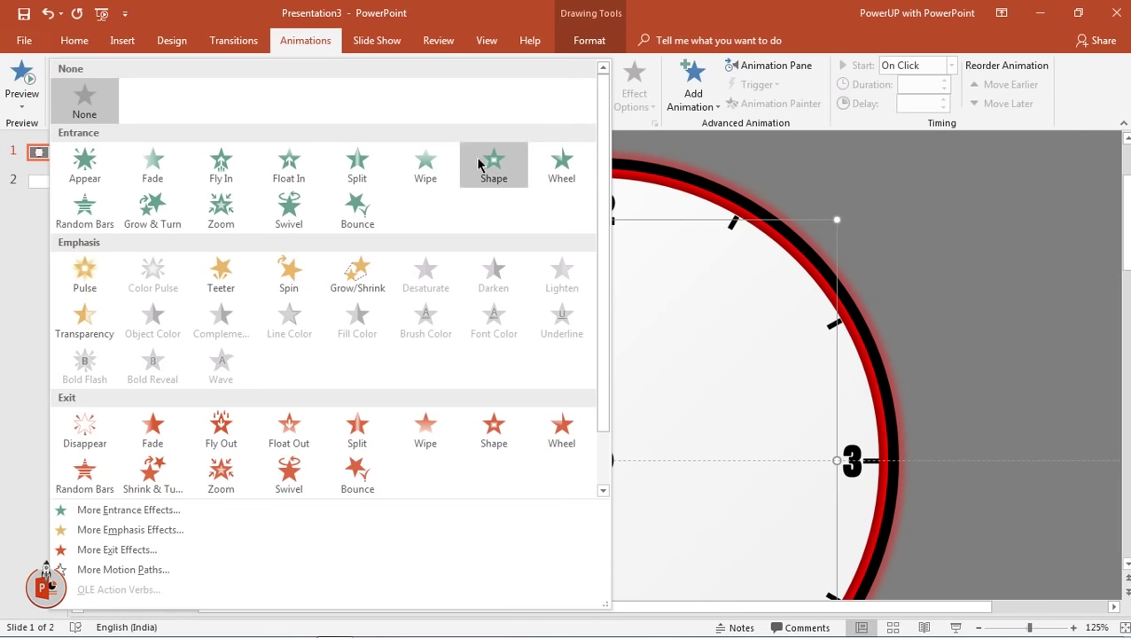
{"action": "left_click", "coordinate": [289, 274]}
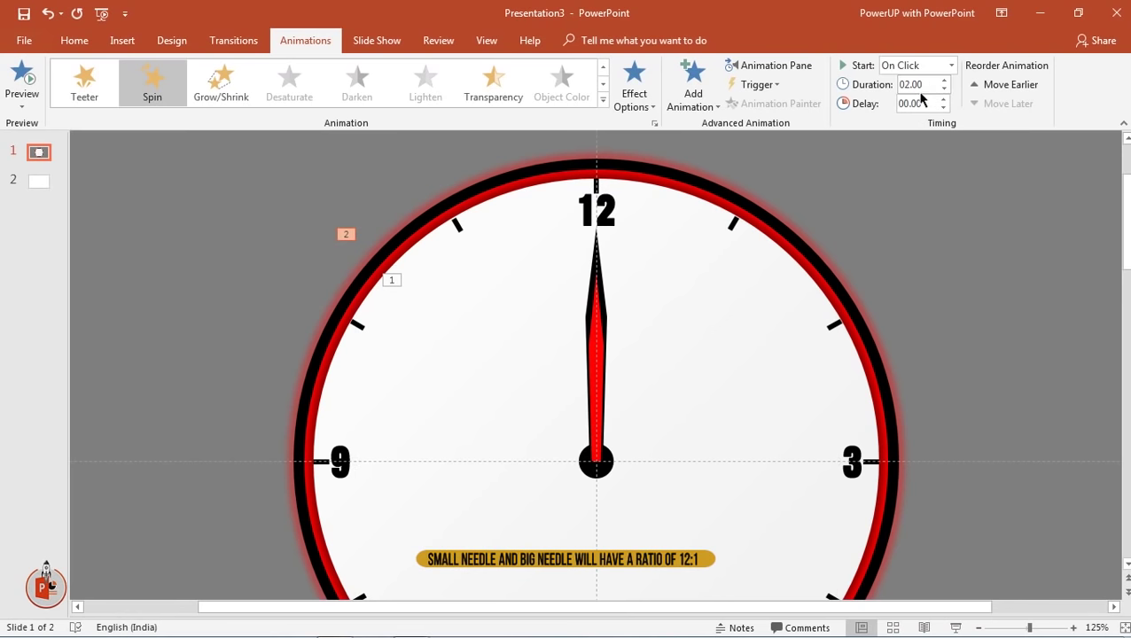
{"action": "key", "text": "XF86Calculator"}
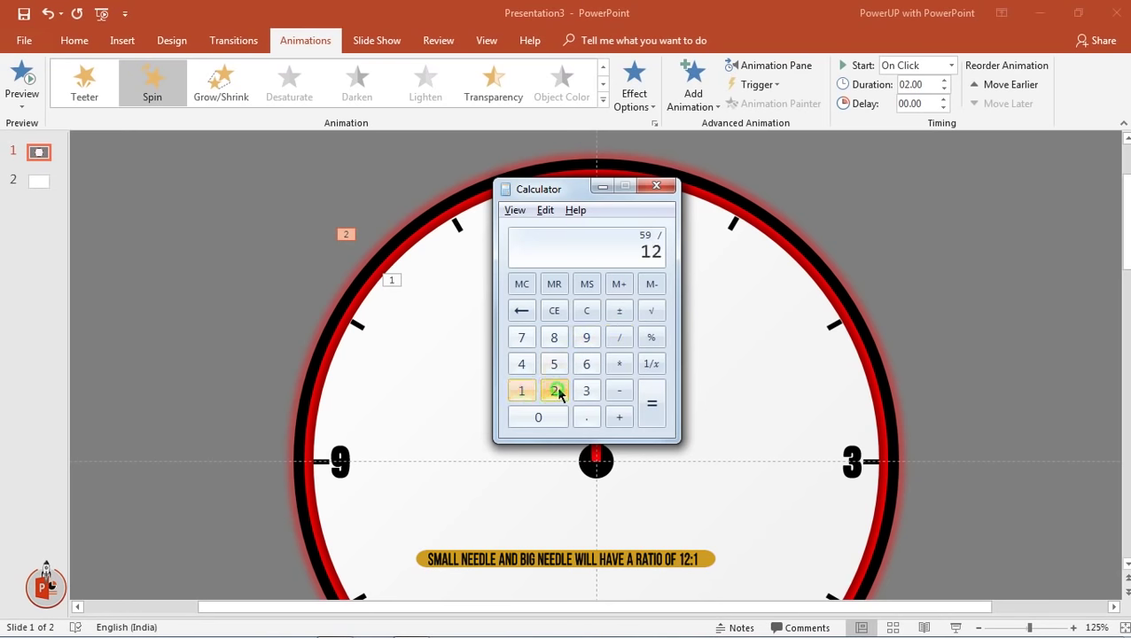
{"action": "left_click", "coordinate": [607, 193]}
{"action": "type", "text": "04.91"}
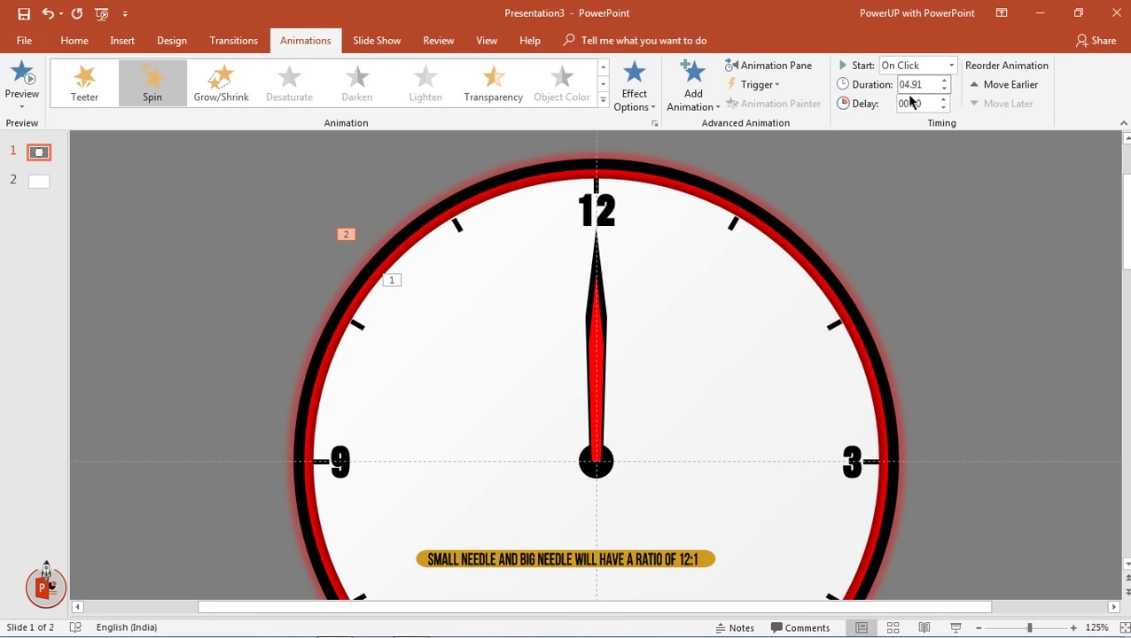
{"action": "left_click", "coordinate": [717, 332]}
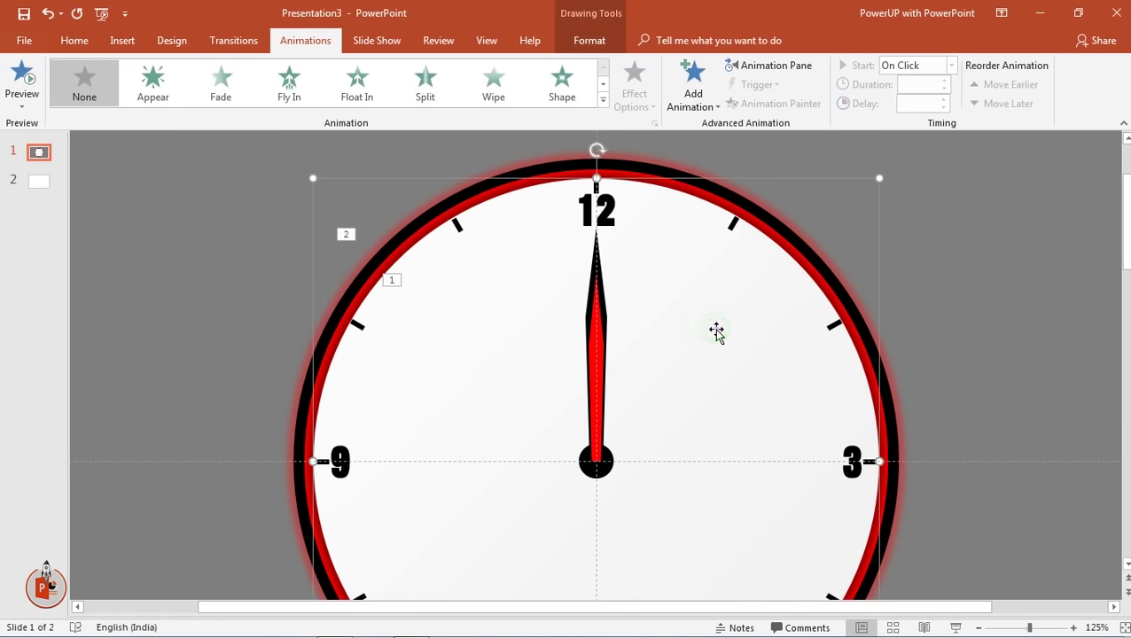
{"action": "left_click", "coordinate": [600, 259]}
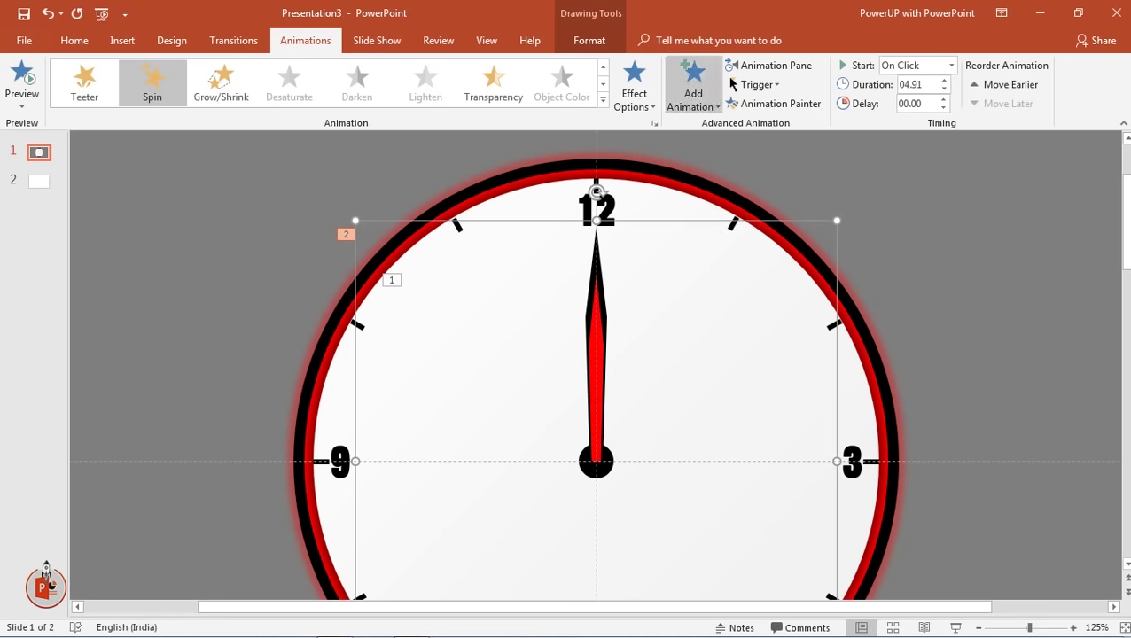
- Set the small Needle Spin to repeat Until End of Slide
{"action": "left_click", "coordinate": [767, 66]}
{"action": "left_click", "coordinate": [1096, 206]}
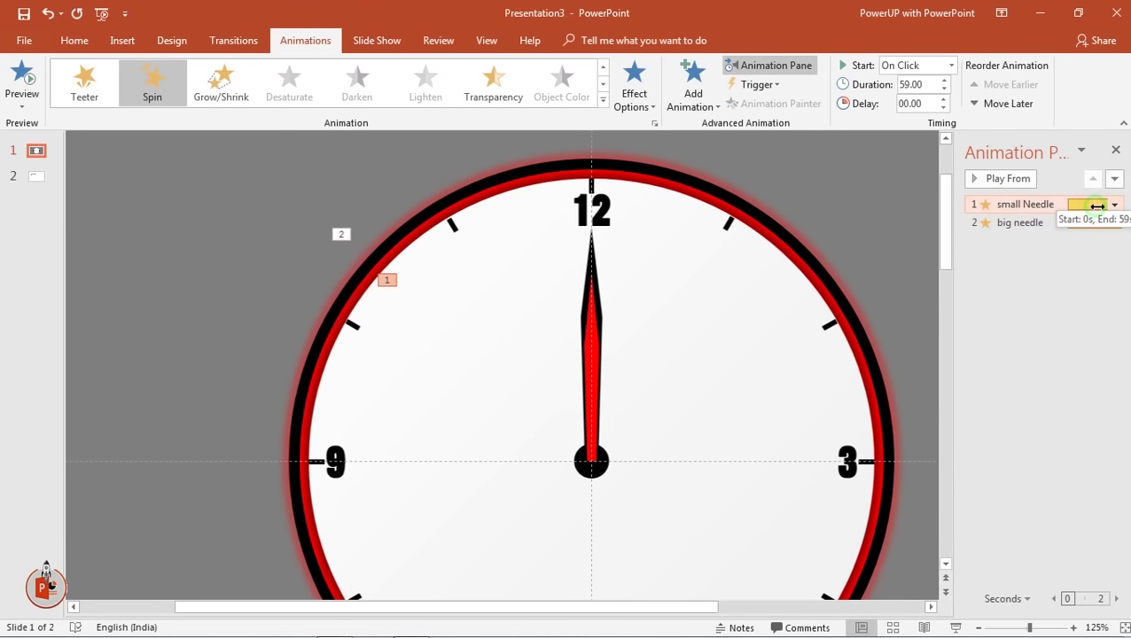
{"action": "left_click", "coordinate": [1114, 206]}
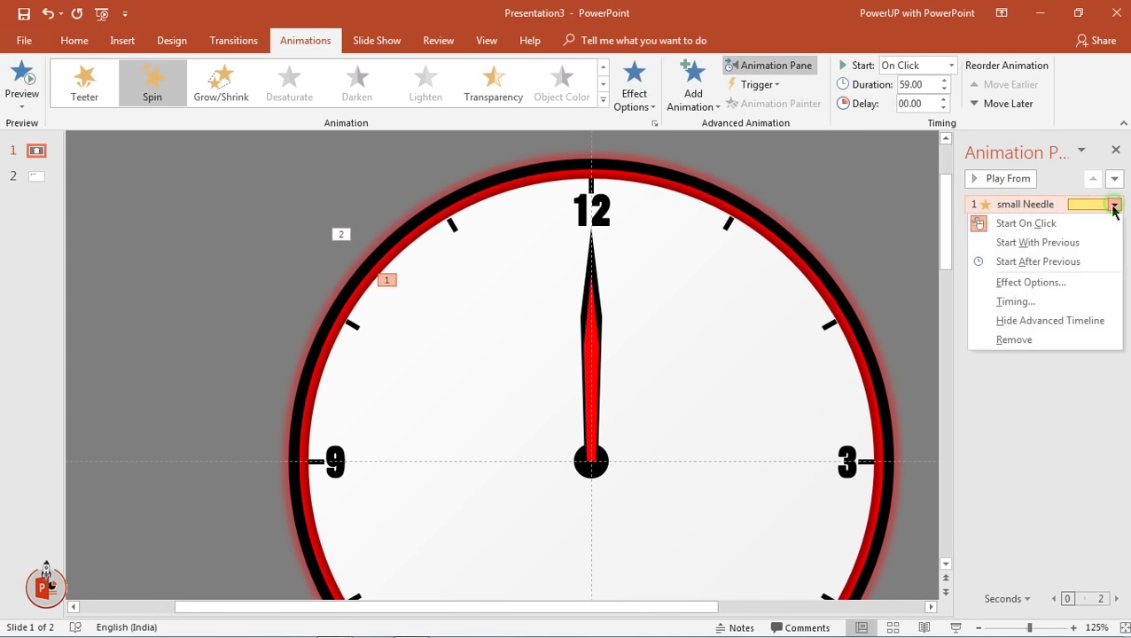
{"action": "left_click", "coordinate": [1042, 280]}
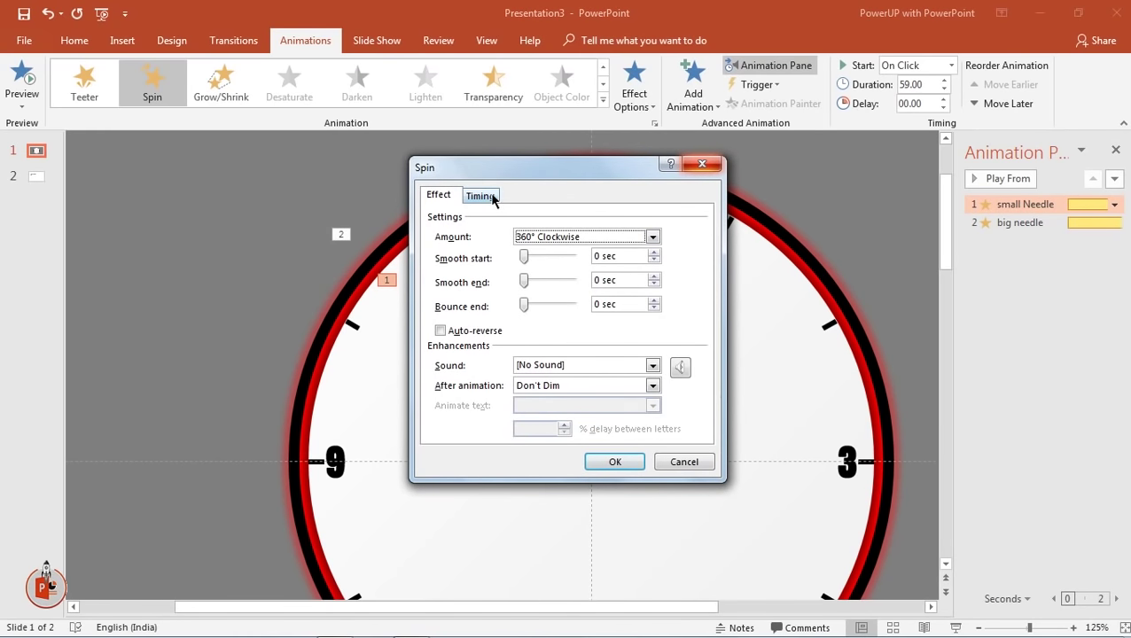
{"action": "left_click", "coordinate": [483, 196]}
{"action": "left_click", "coordinate": [611, 278]}
{"action": "left_click", "coordinate": [537, 373]}
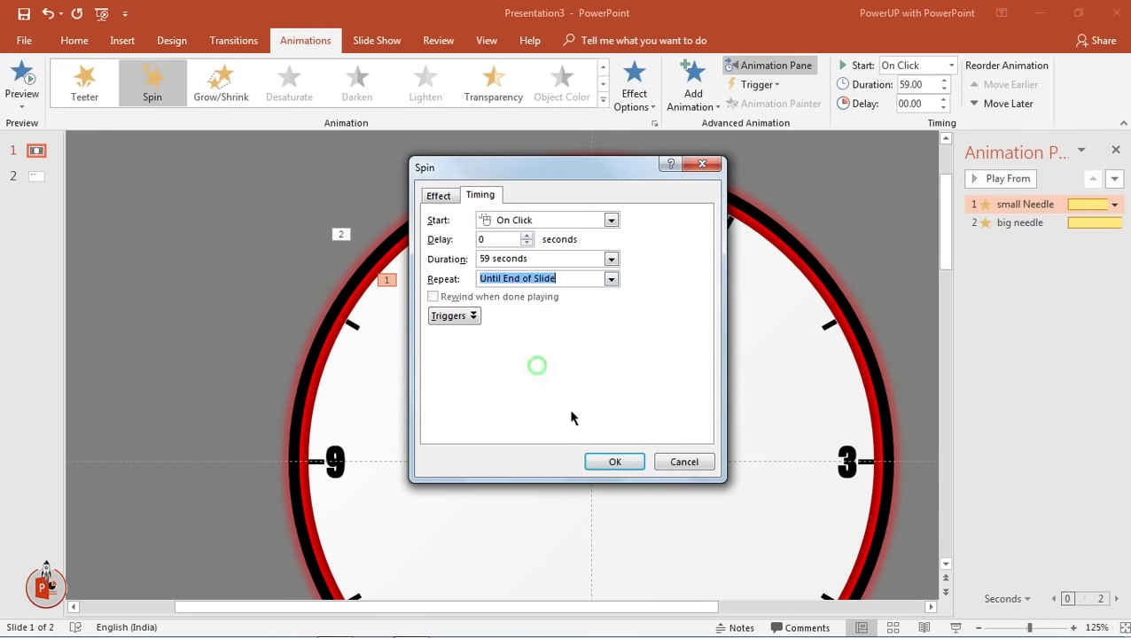
{"action": "left_click", "coordinate": [615, 461]}
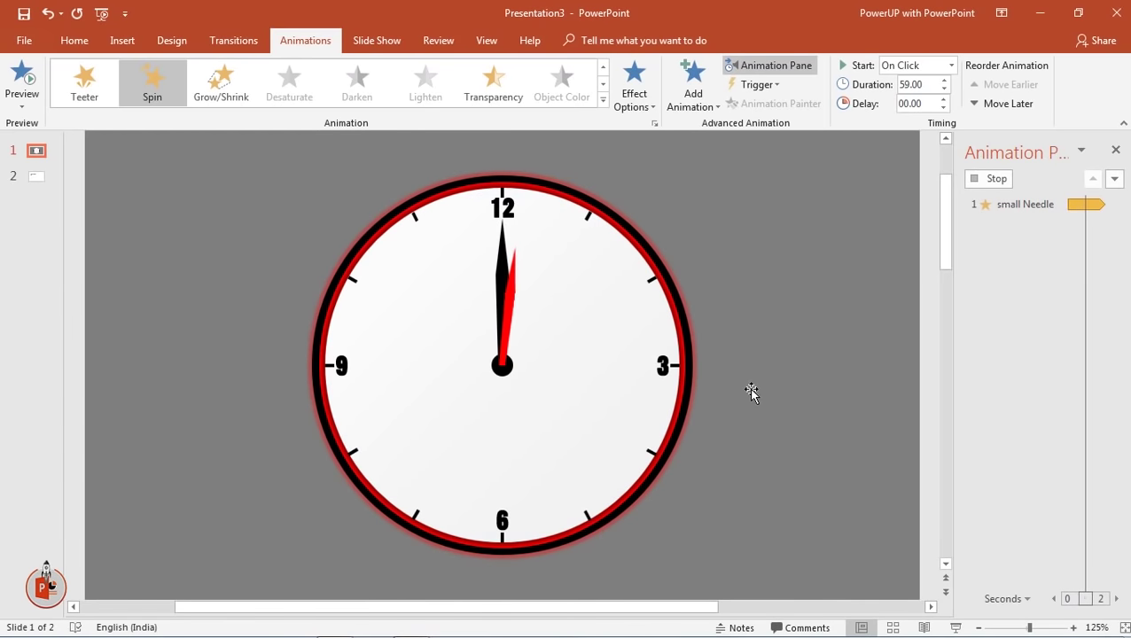
{"action": "left_click", "coordinate": [812, 288]}
- Make the big needle Spin start With Previous and repeat Until End of Slide
{"action": "left_click", "coordinate": [1026, 221]}
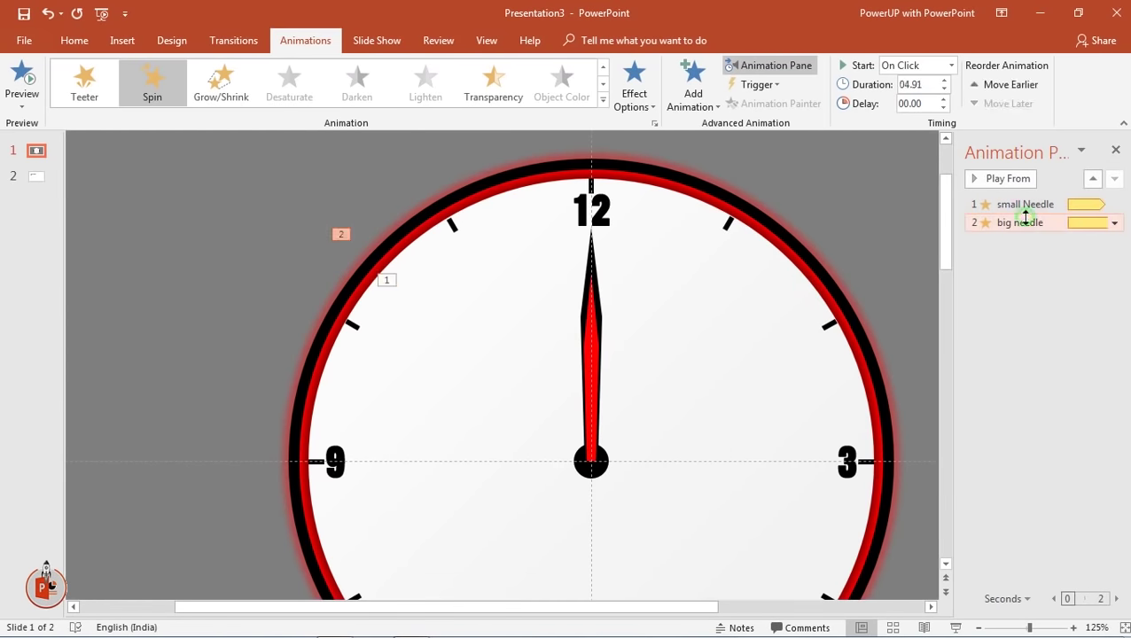
{"action": "left_click", "coordinate": [1113, 223]}
{"action": "left_click", "coordinate": [1054, 261]}
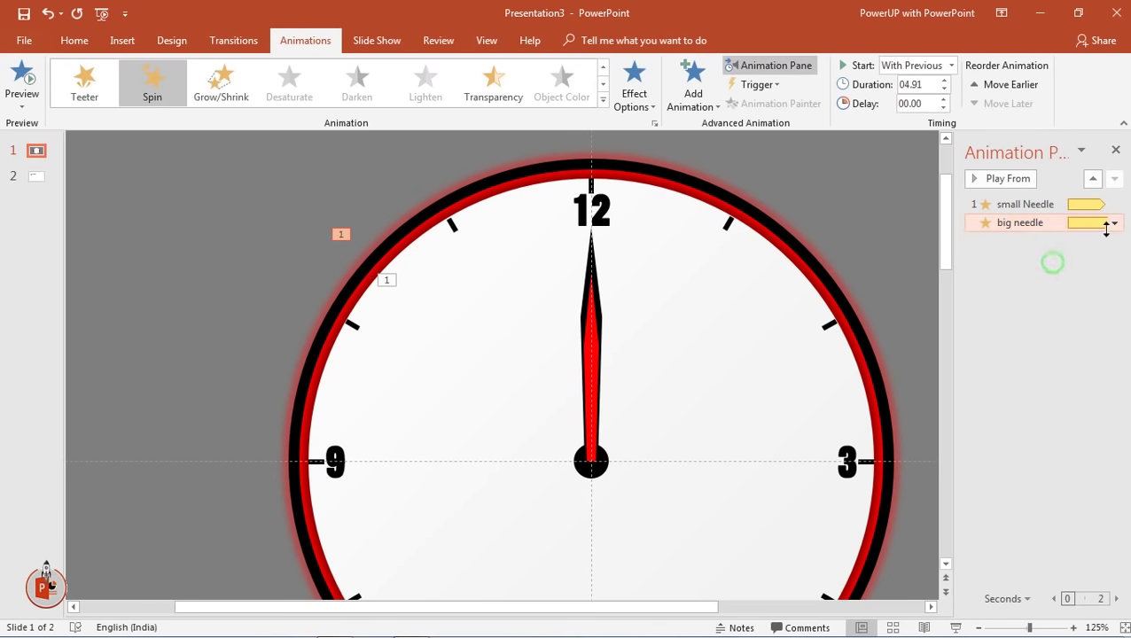
{"action": "left_click", "coordinate": [1115, 222]}
{"action": "left_click", "coordinate": [1042, 302]}
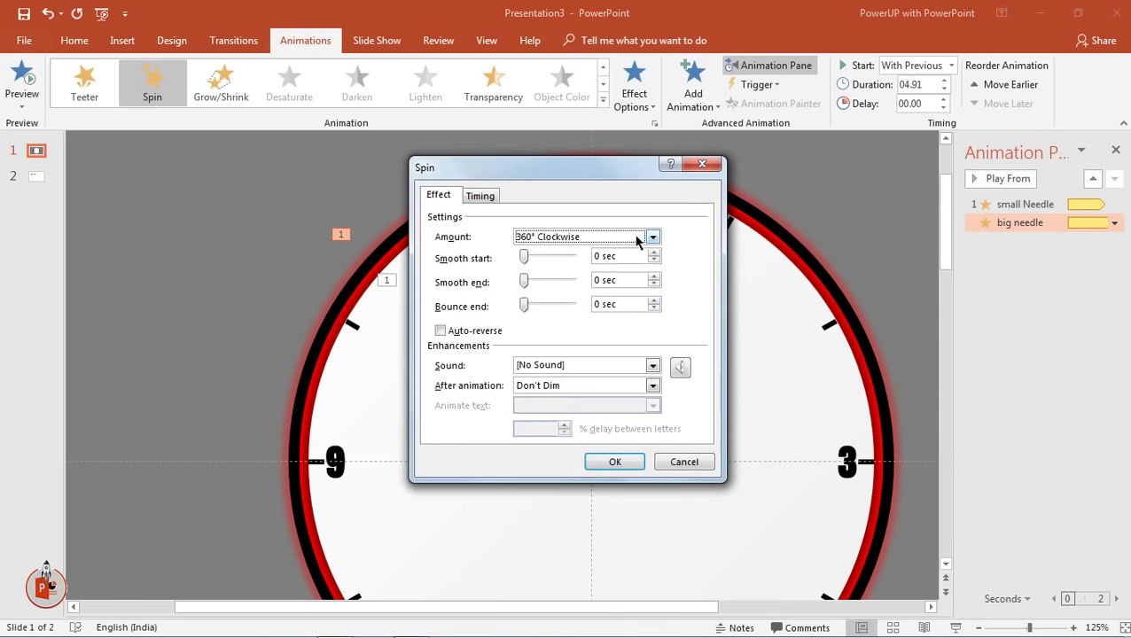
{"action": "left_click", "coordinate": [481, 196]}
{"action": "left_click", "coordinate": [615, 281]}
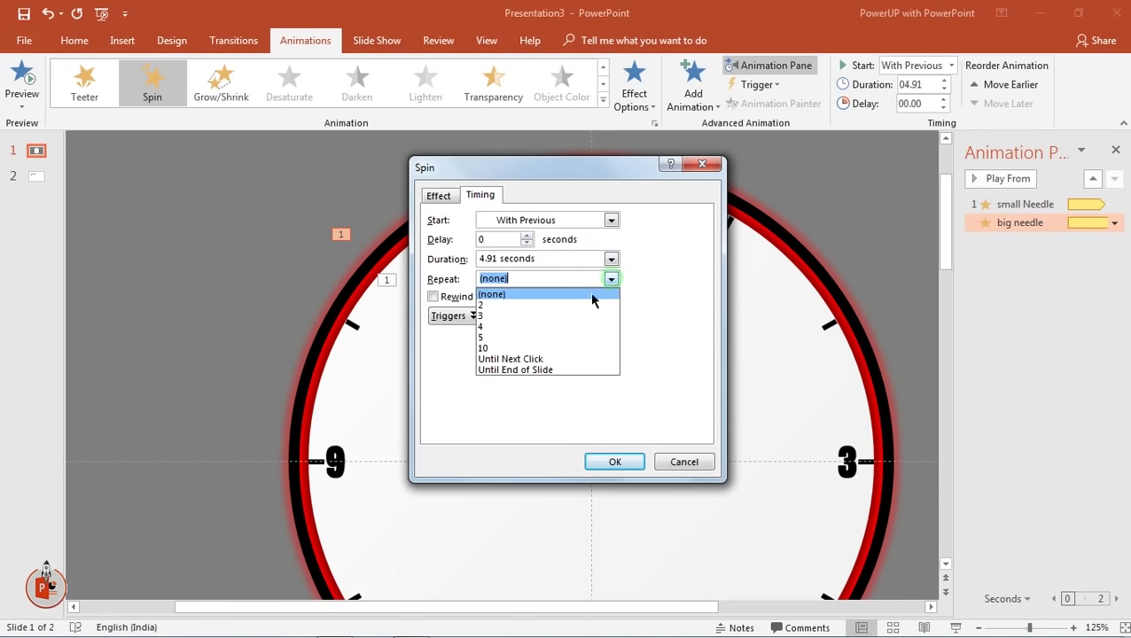
{"action": "left_click", "coordinate": [525, 372]}
{"action": "left_click", "coordinate": [603, 464]}
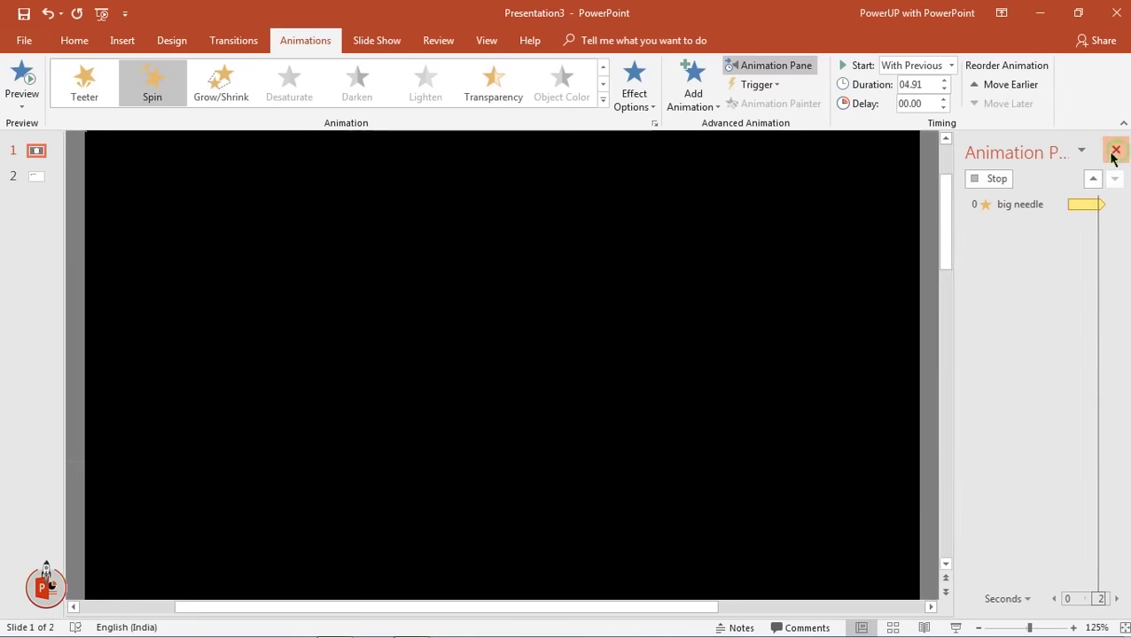
{"action": "left_click", "coordinate": [1116, 150]}
- Copy the PERFECT CLOCK ANIMATION title to the clock slide's top-left and start the slide show
{"action": "scroll", "coordinate": [716, 274], "scroll_direction": "down", "scroll_amount": 5}
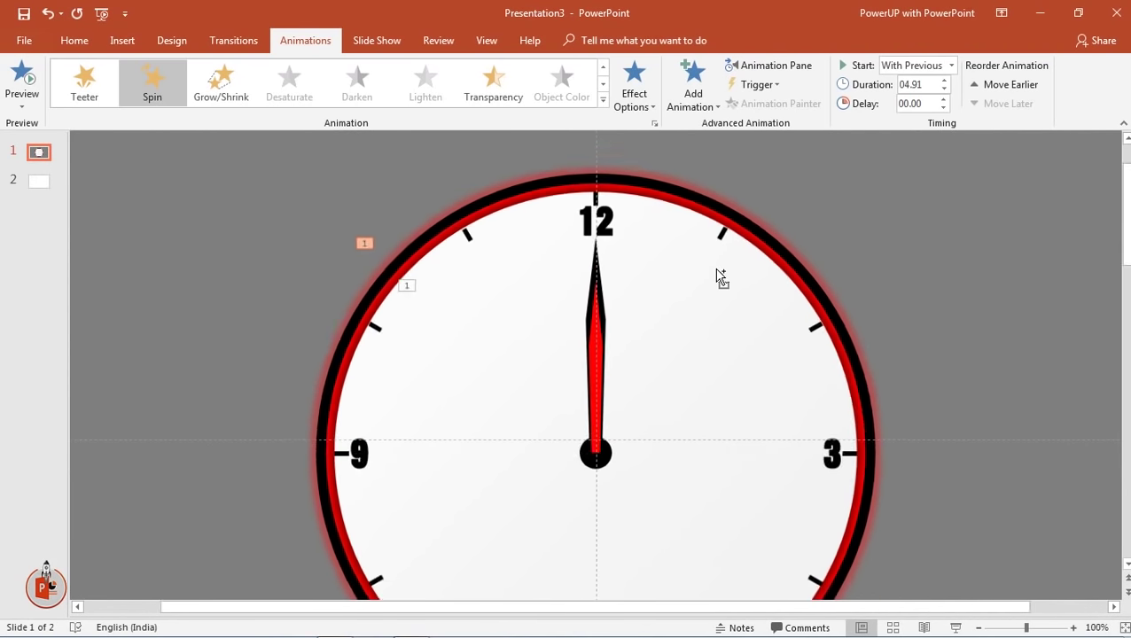
{"action": "left_click", "coordinate": [38, 181]}
{"action": "left_click", "coordinate": [293, 231]}
{"action": "key", "text": "ctrl+c"}
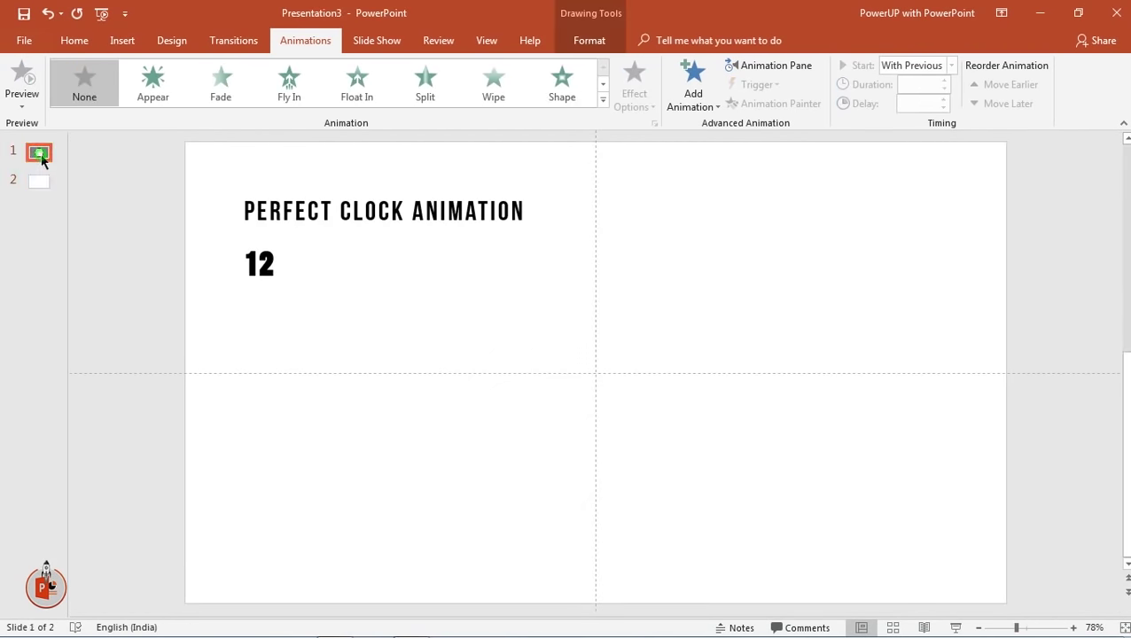
{"action": "left_click", "coordinate": [38, 151]}
{"action": "key", "text": "ctrl+v"}
{"action": "left_click_drag", "start_coordinate": [286, 234], "coordinate": [268, 208]}
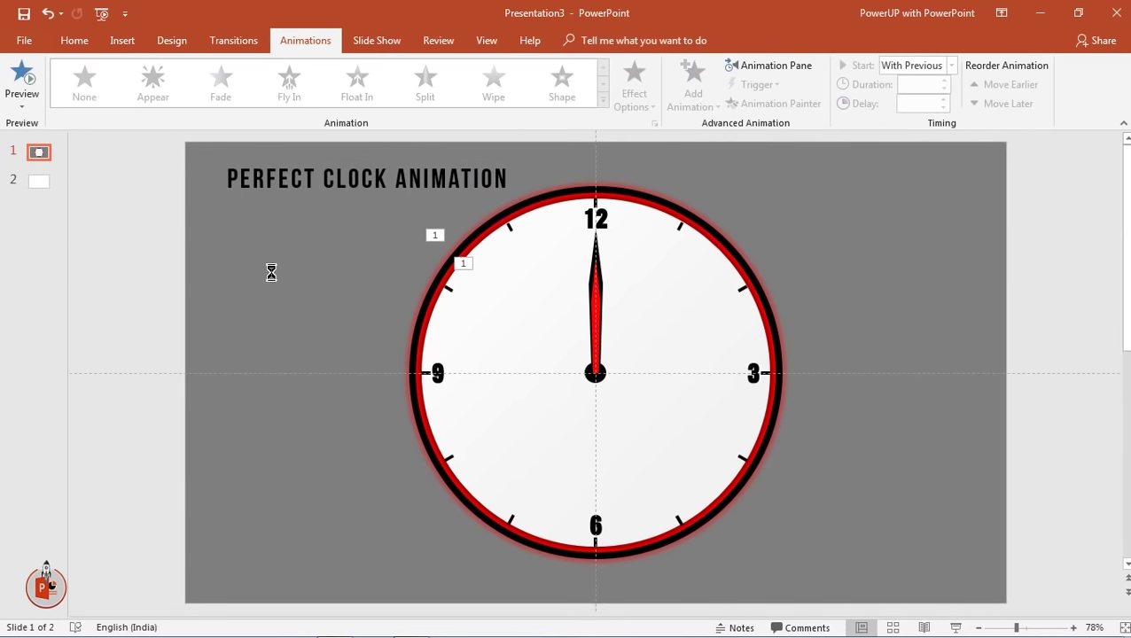
{"action": "key", "text": "F5"}
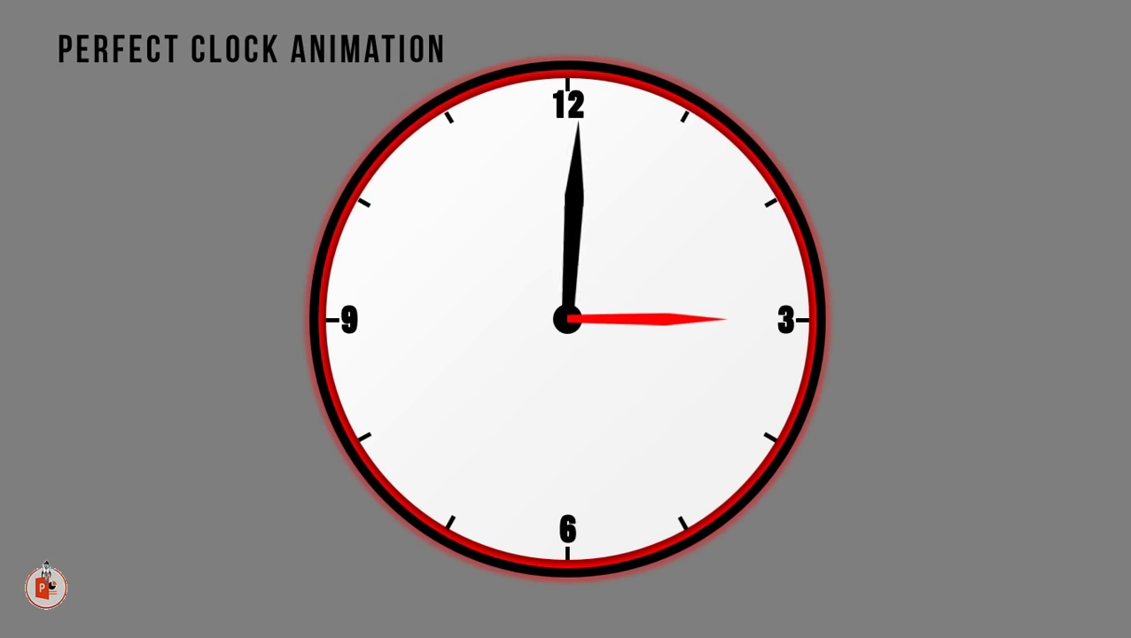
- Exit the running slide show to return to the clock slide in the editor
{"action": "key", "text": "Escape"}
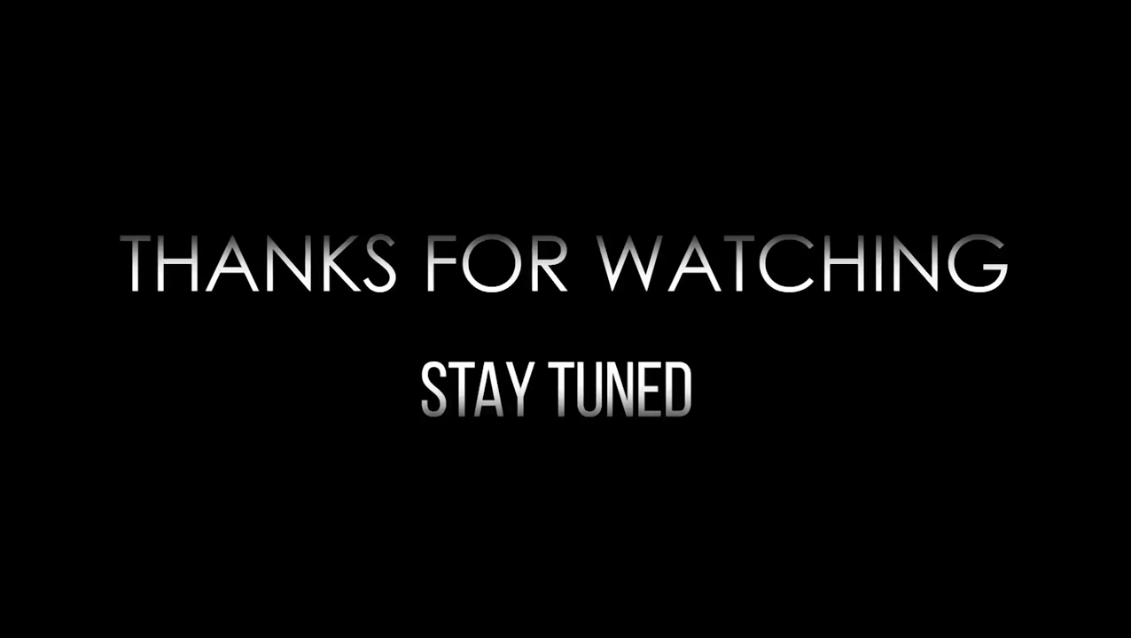